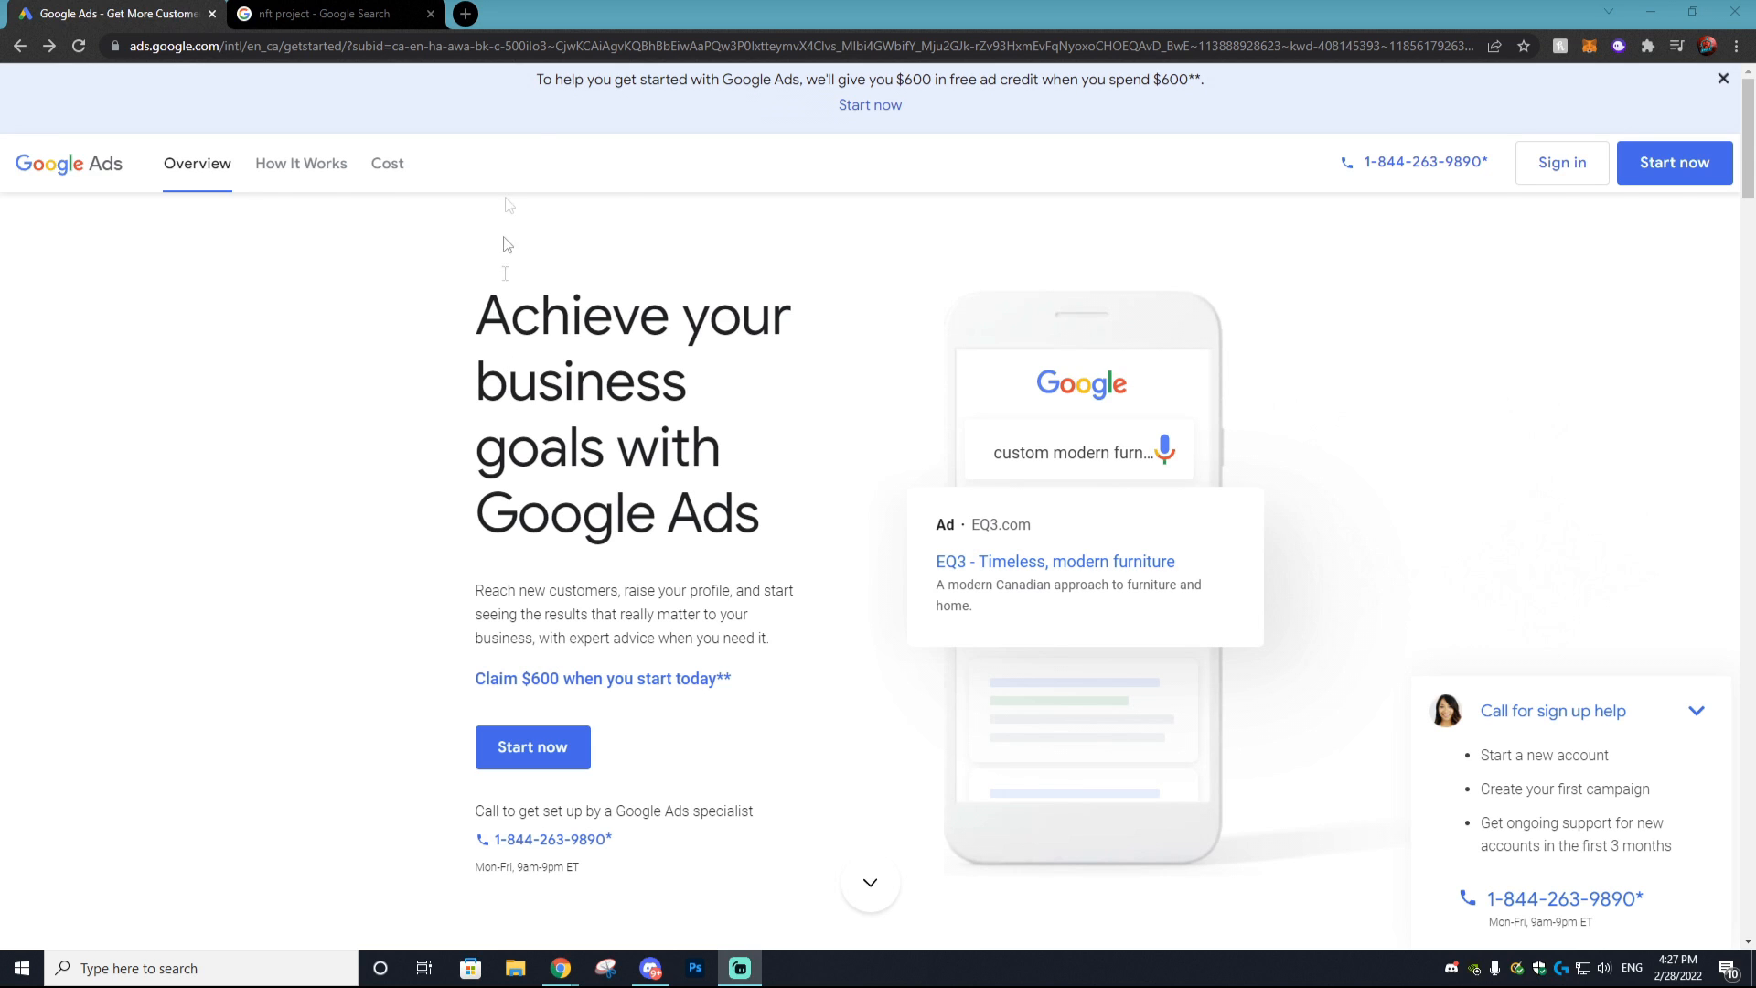
# Step: Switch to the MindBlowers Twitter profile and look through its recent tweets
pyautogui.click(322, 14)
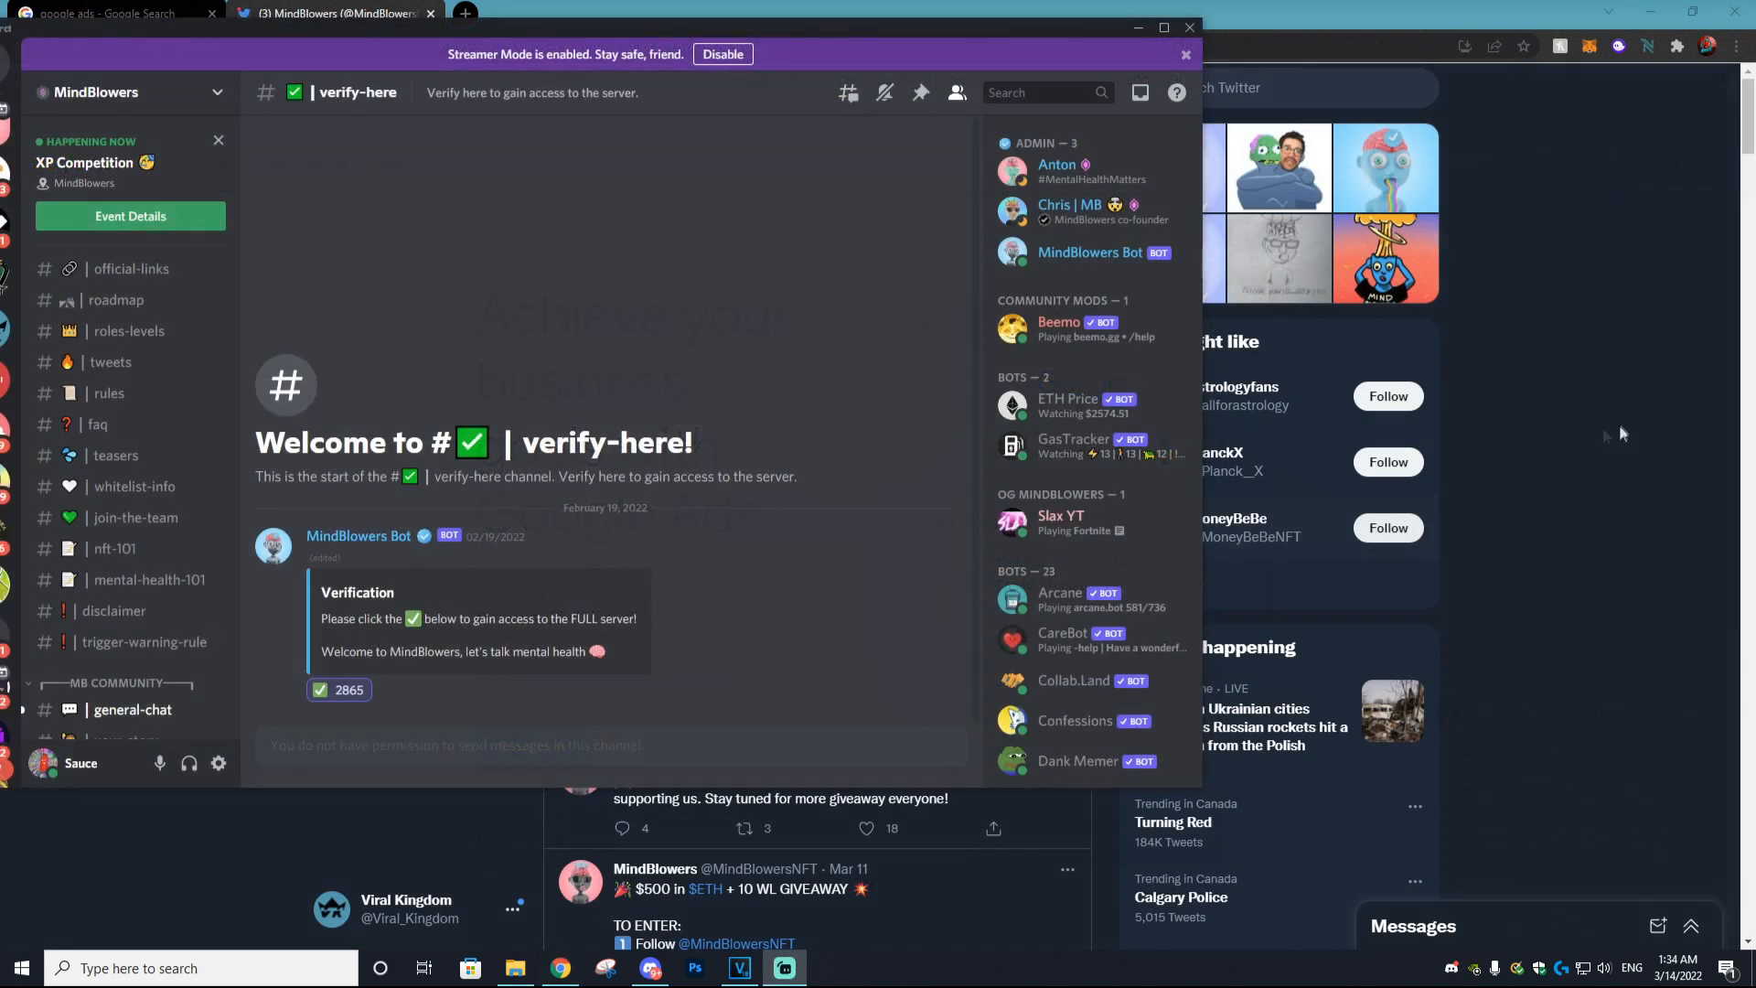
pyautogui.click(1603, 426)
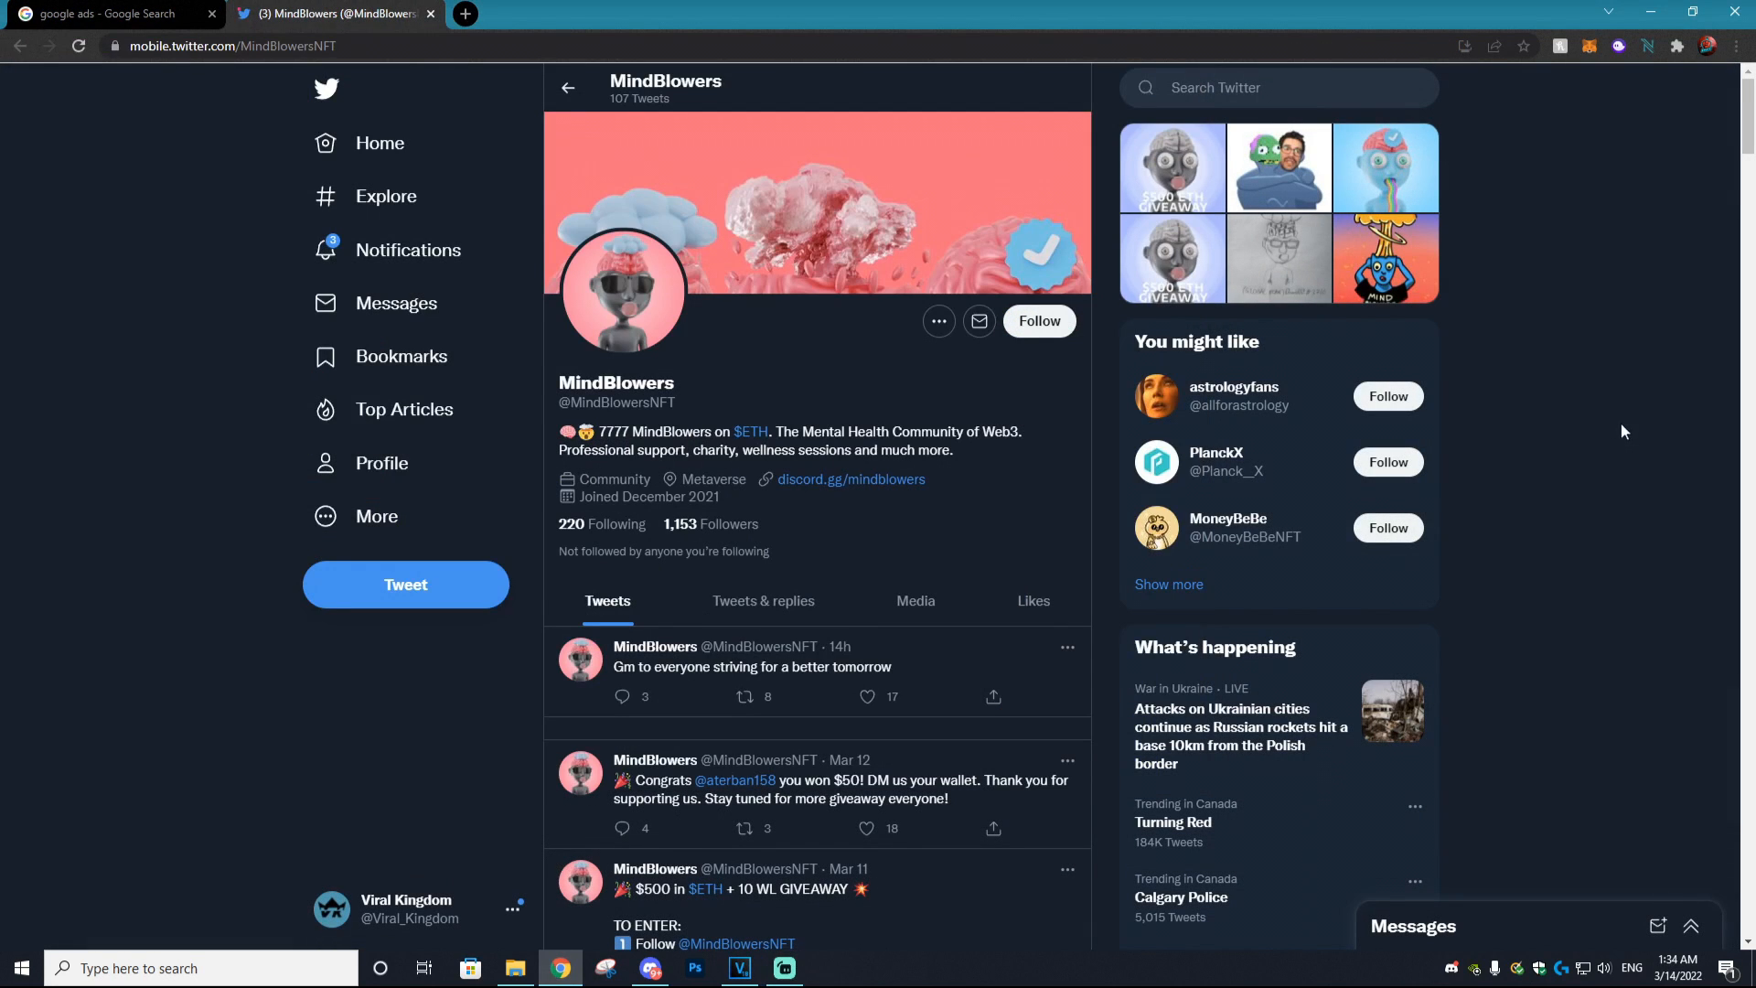
pyautogui.scroll(-5, 657, 483)
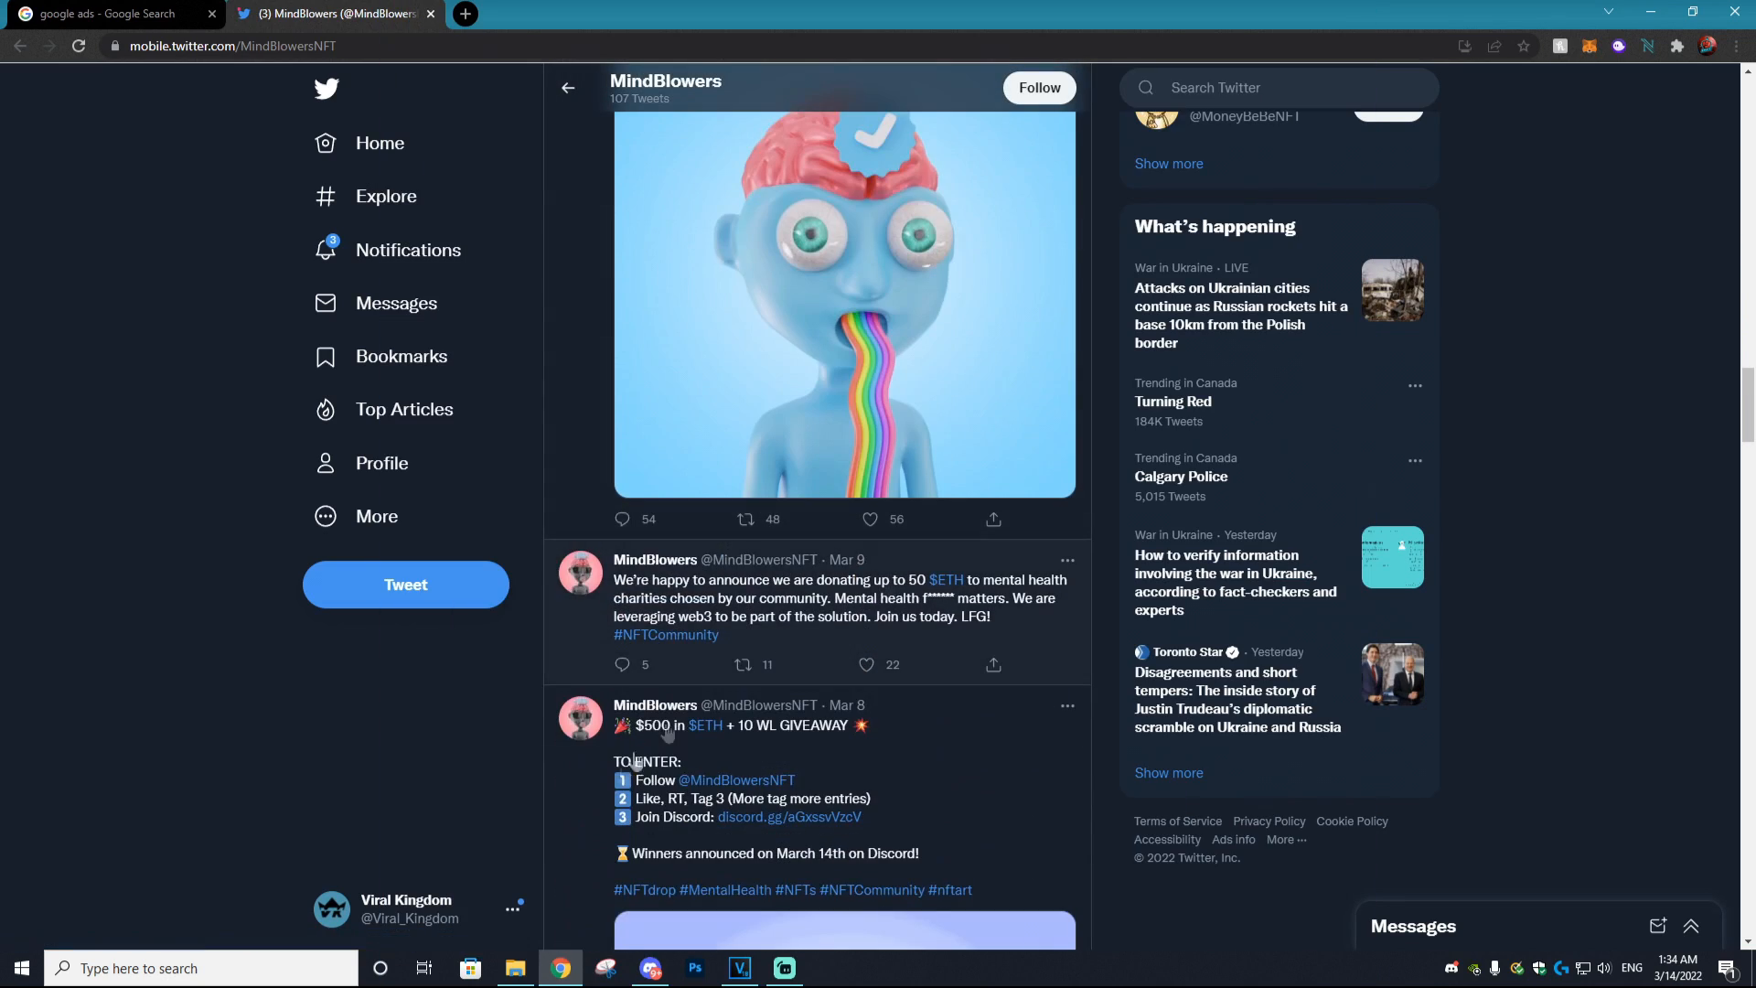
# Step: Switch to the MindBlowers server in Discord and examine its channel list and the general-chat conversation
pyautogui.click(650, 967)
pyautogui.scroll(-5, 158, 412)
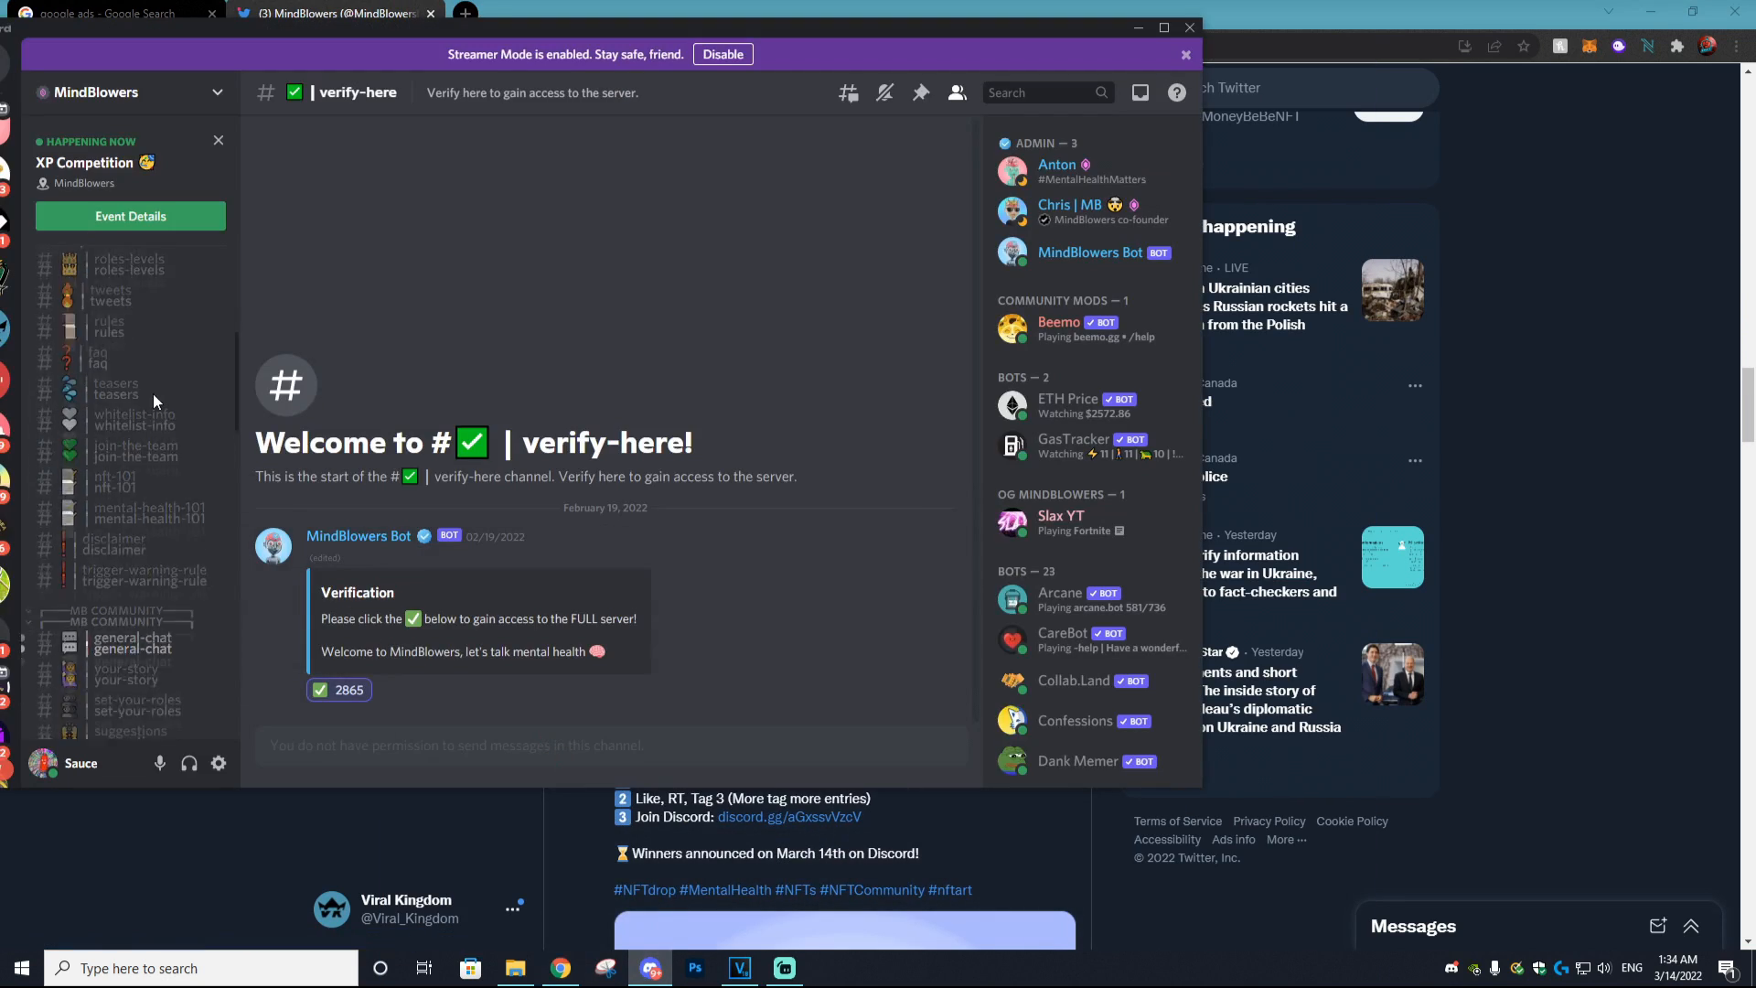
pyautogui.scroll(-6, 157, 403)
pyautogui.scroll(-7, 158, 403)
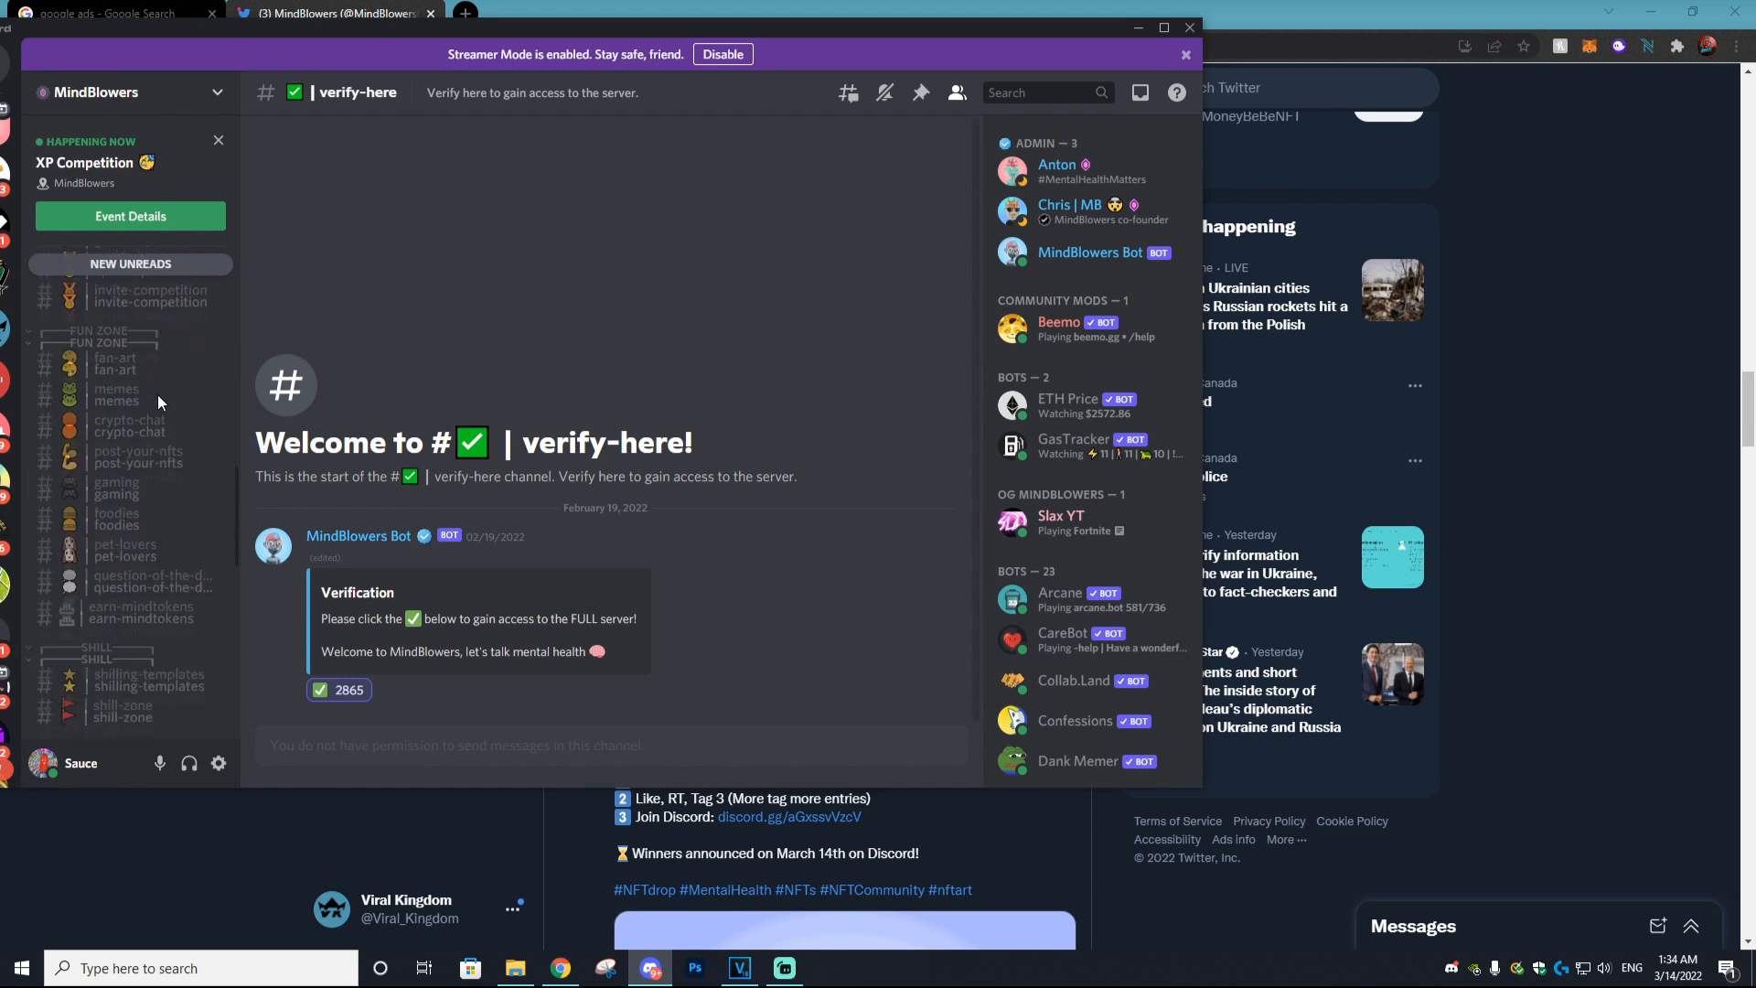
pyautogui.scroll(-4, 157, 394)
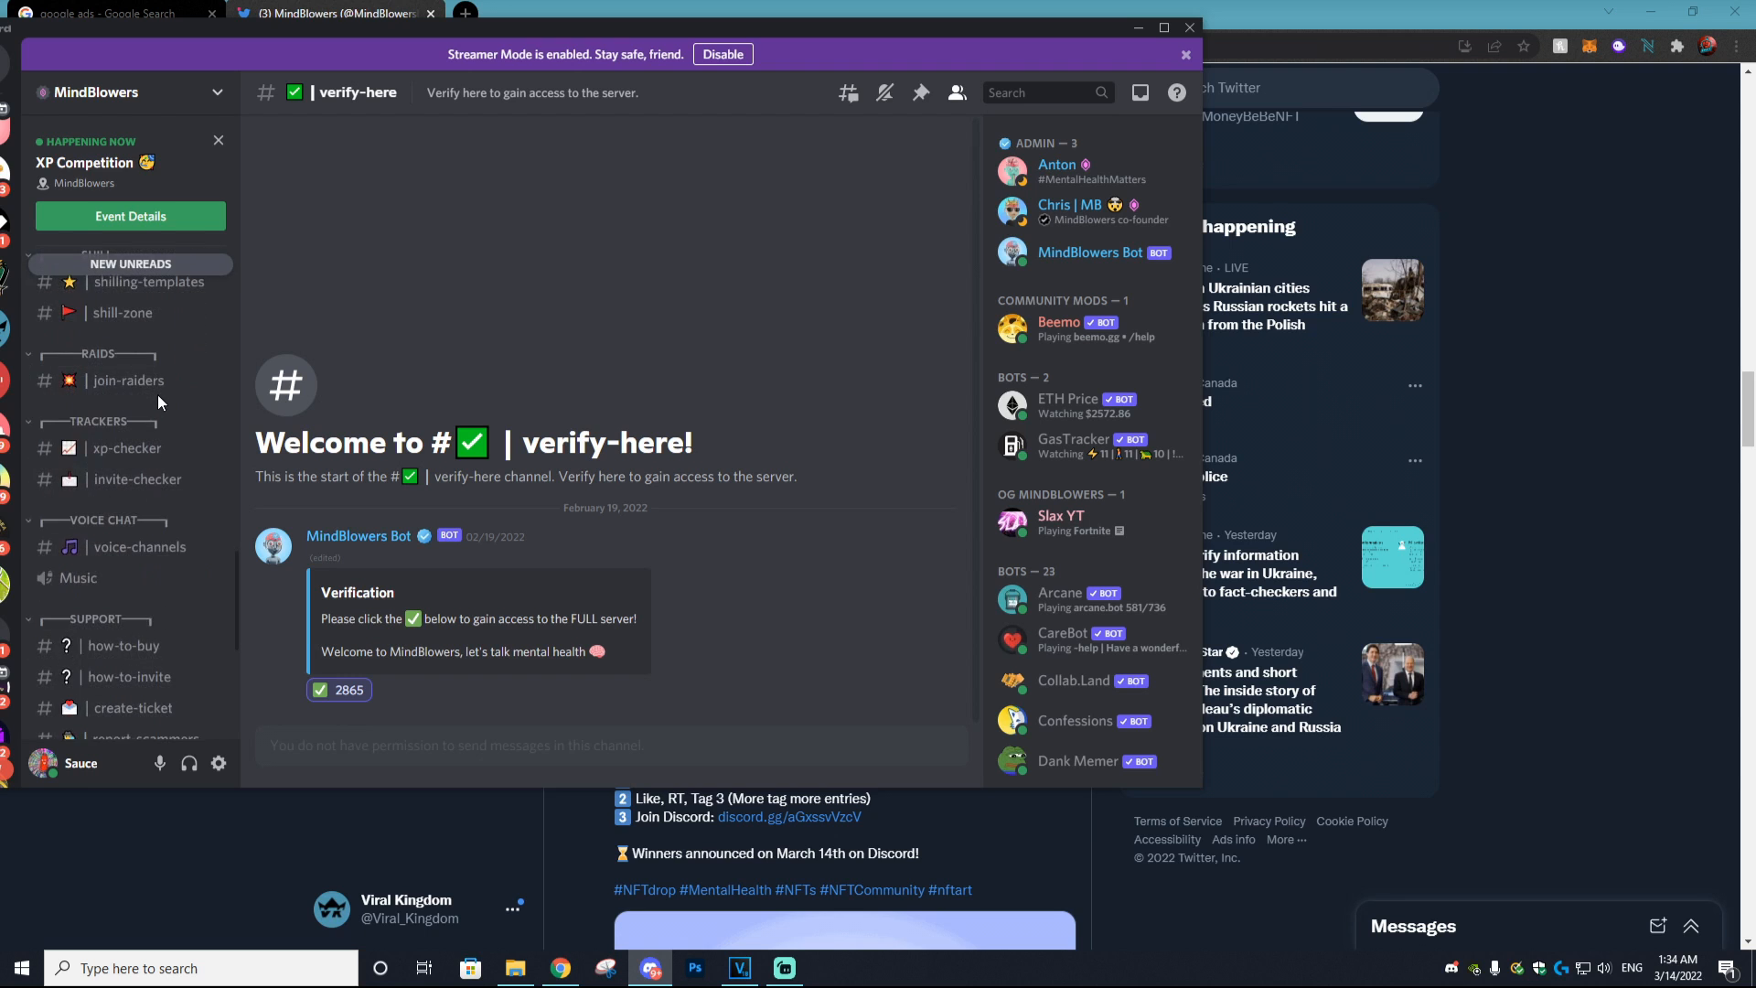
pyautogui.moveTo(238, 619); pyautogui.dragTo(228, 419)
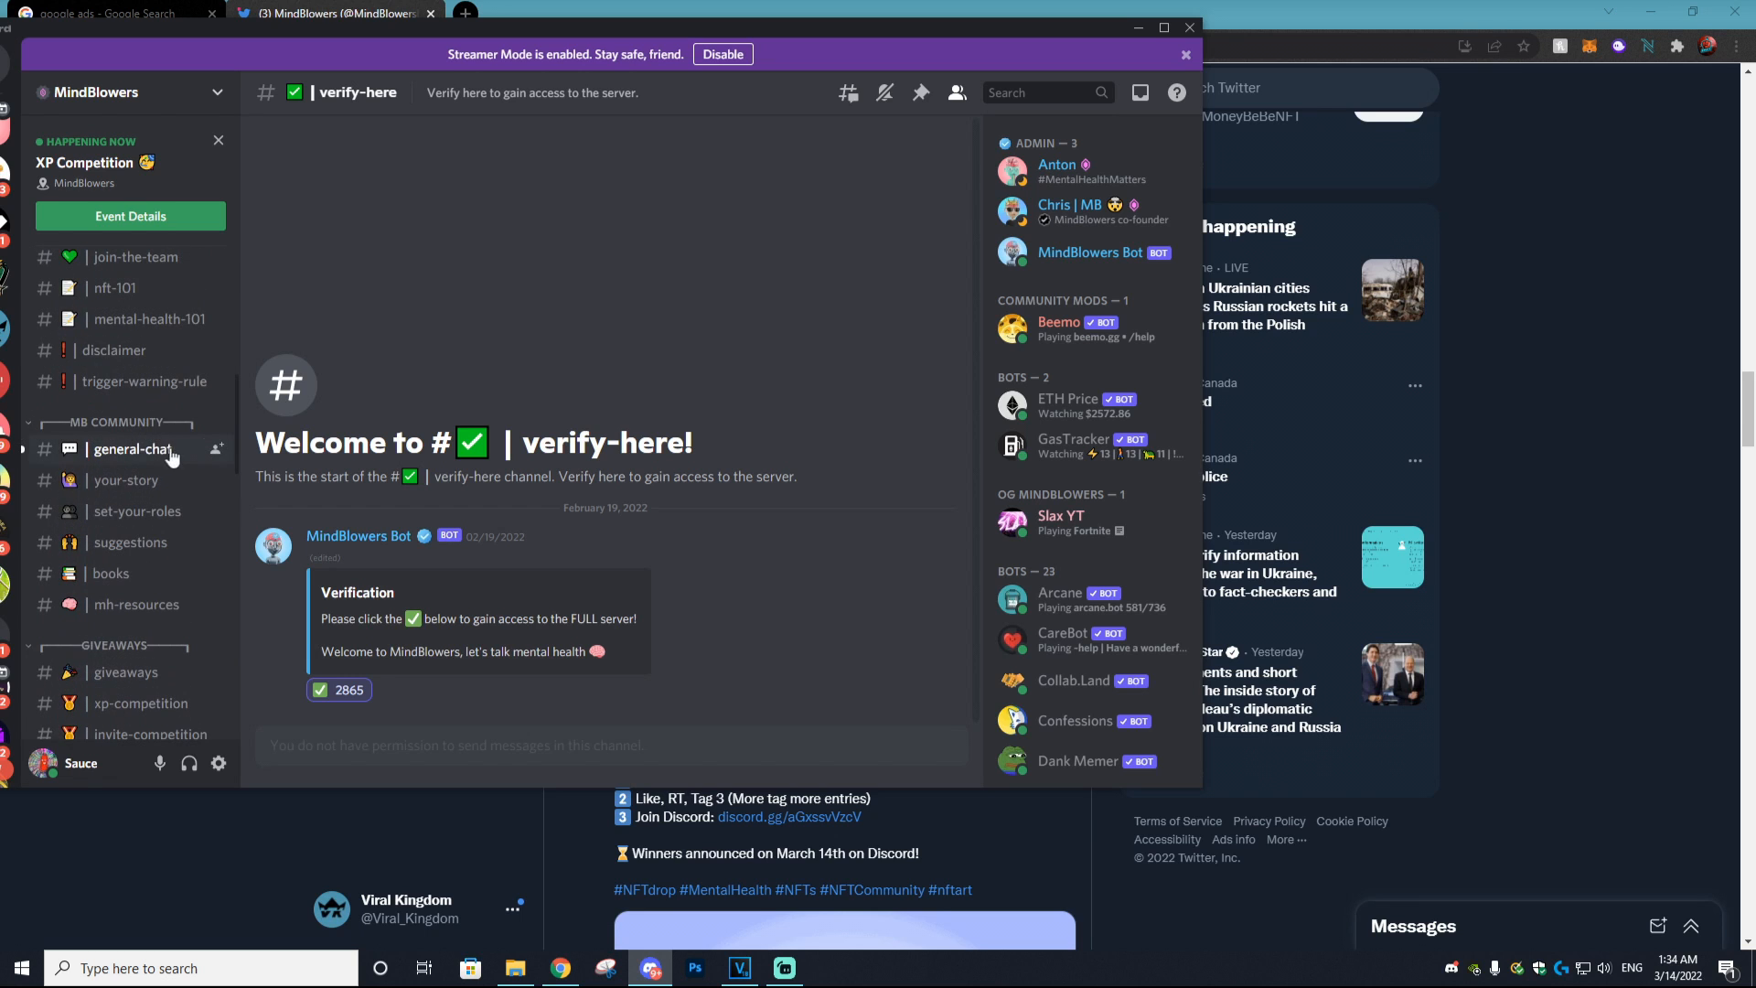
pyautogui.click(138, 450)
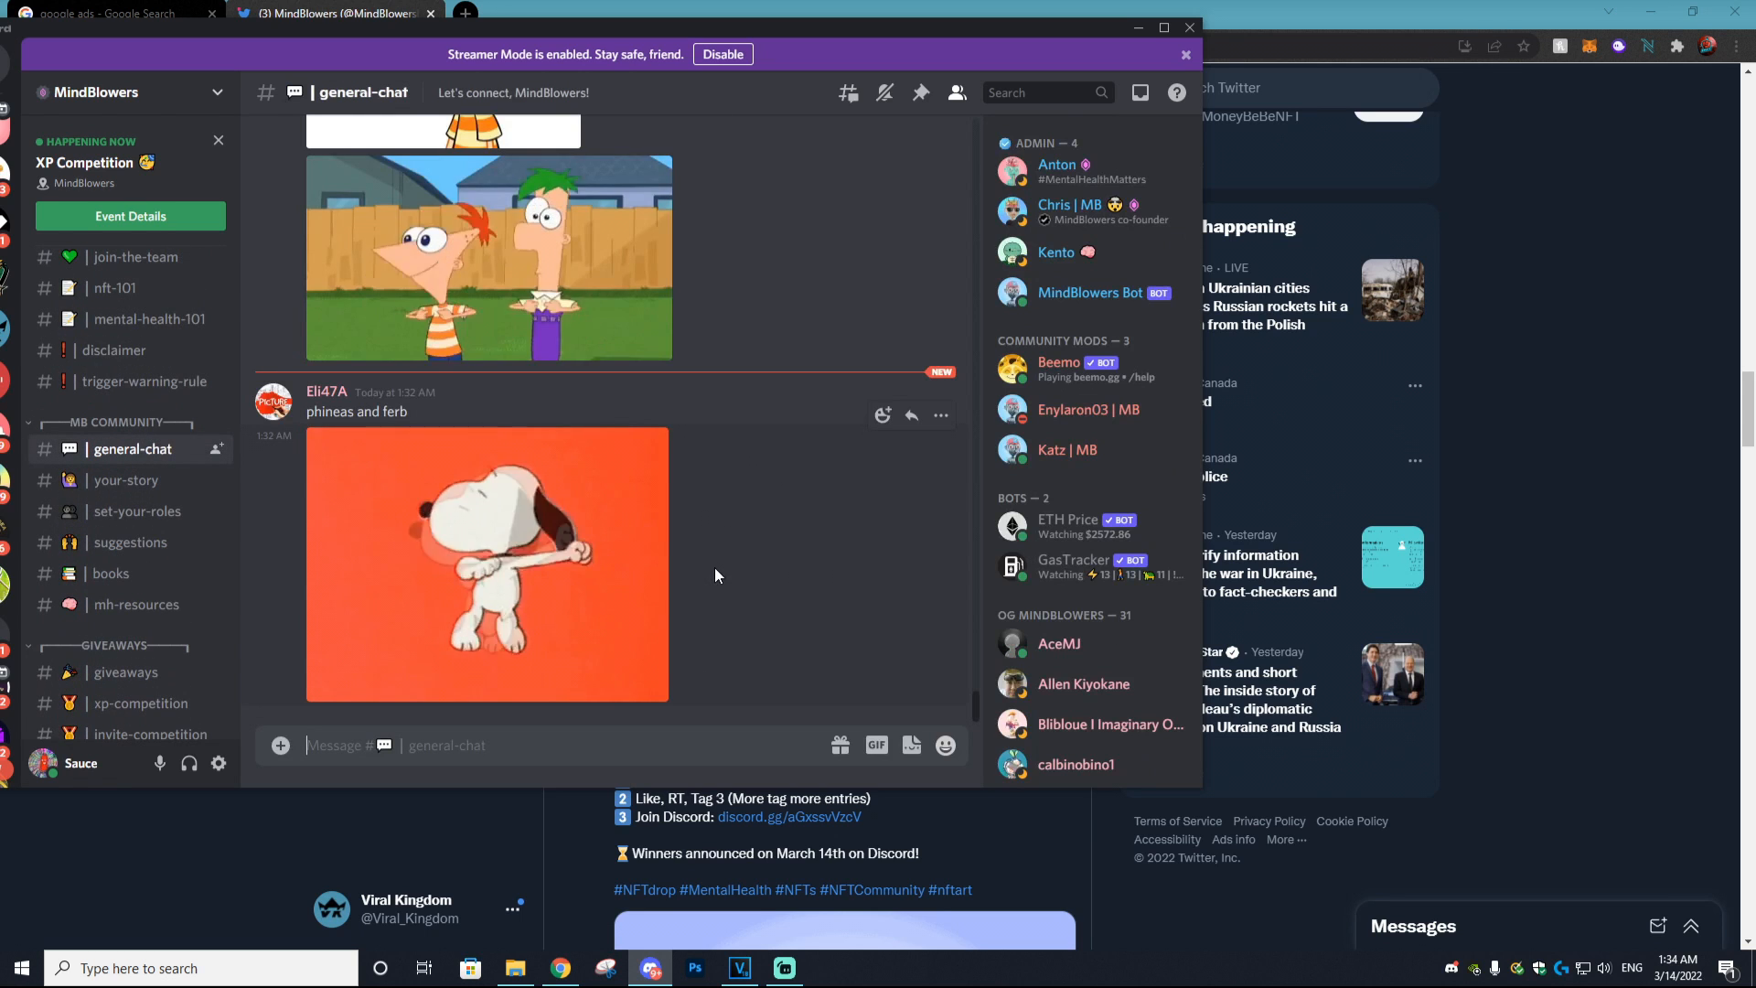
pyautogui.scroll(5, 716, 575)
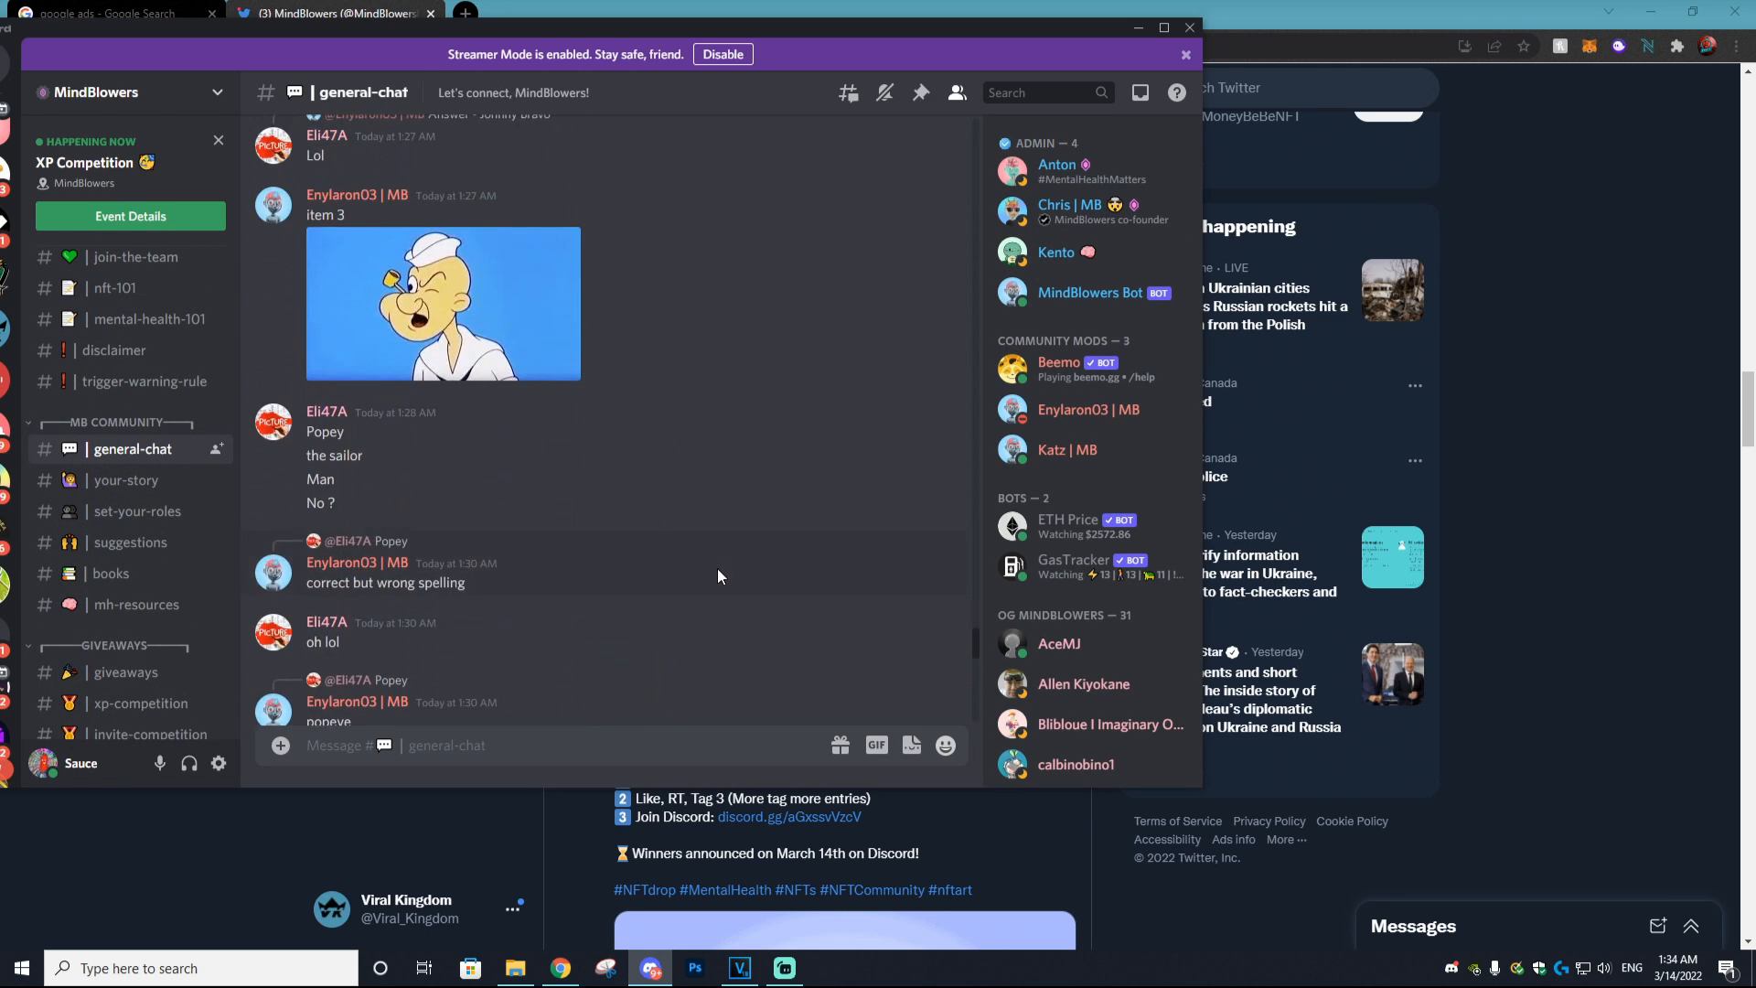
pyautogui.scroll(-5, 717, 576)
pyautogui.scroll(-5, 717, 576)
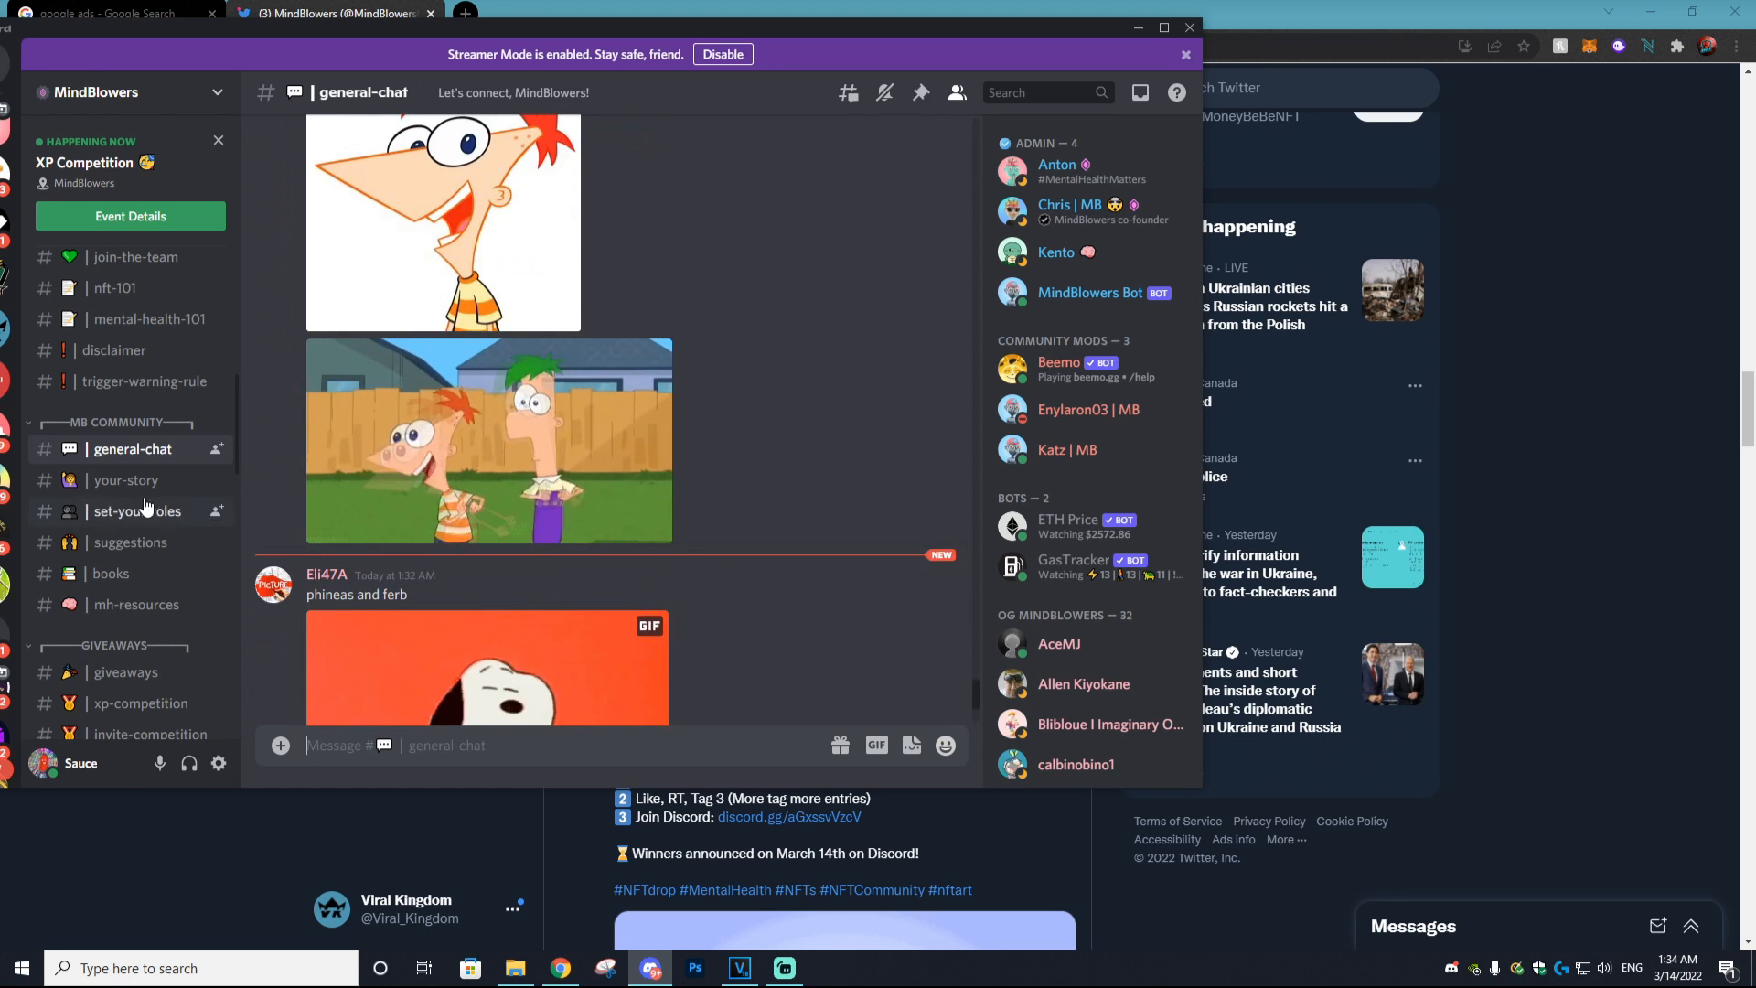
# Step: Examine the whitelist-info, teasers, faq and rules channels of the MindBlowers server
pyautogui.moveTo(238, 457); pyautogui.dragTo(225, 398)
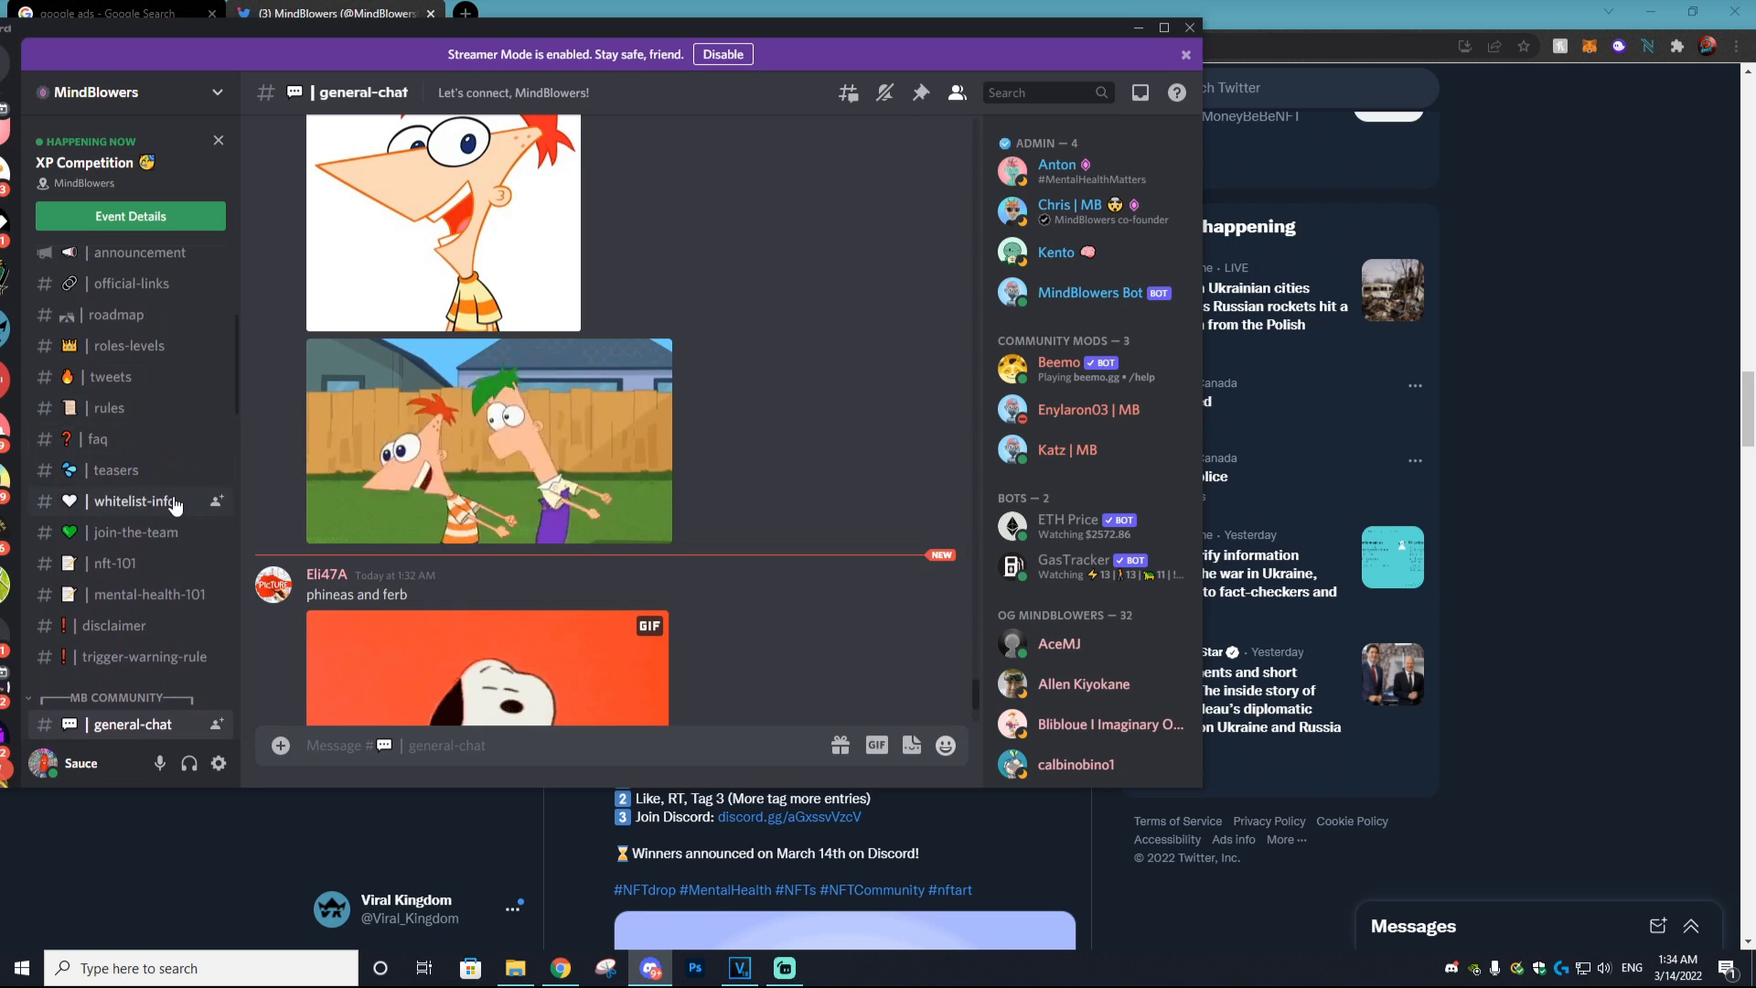
pyautogui.click(137, 501)
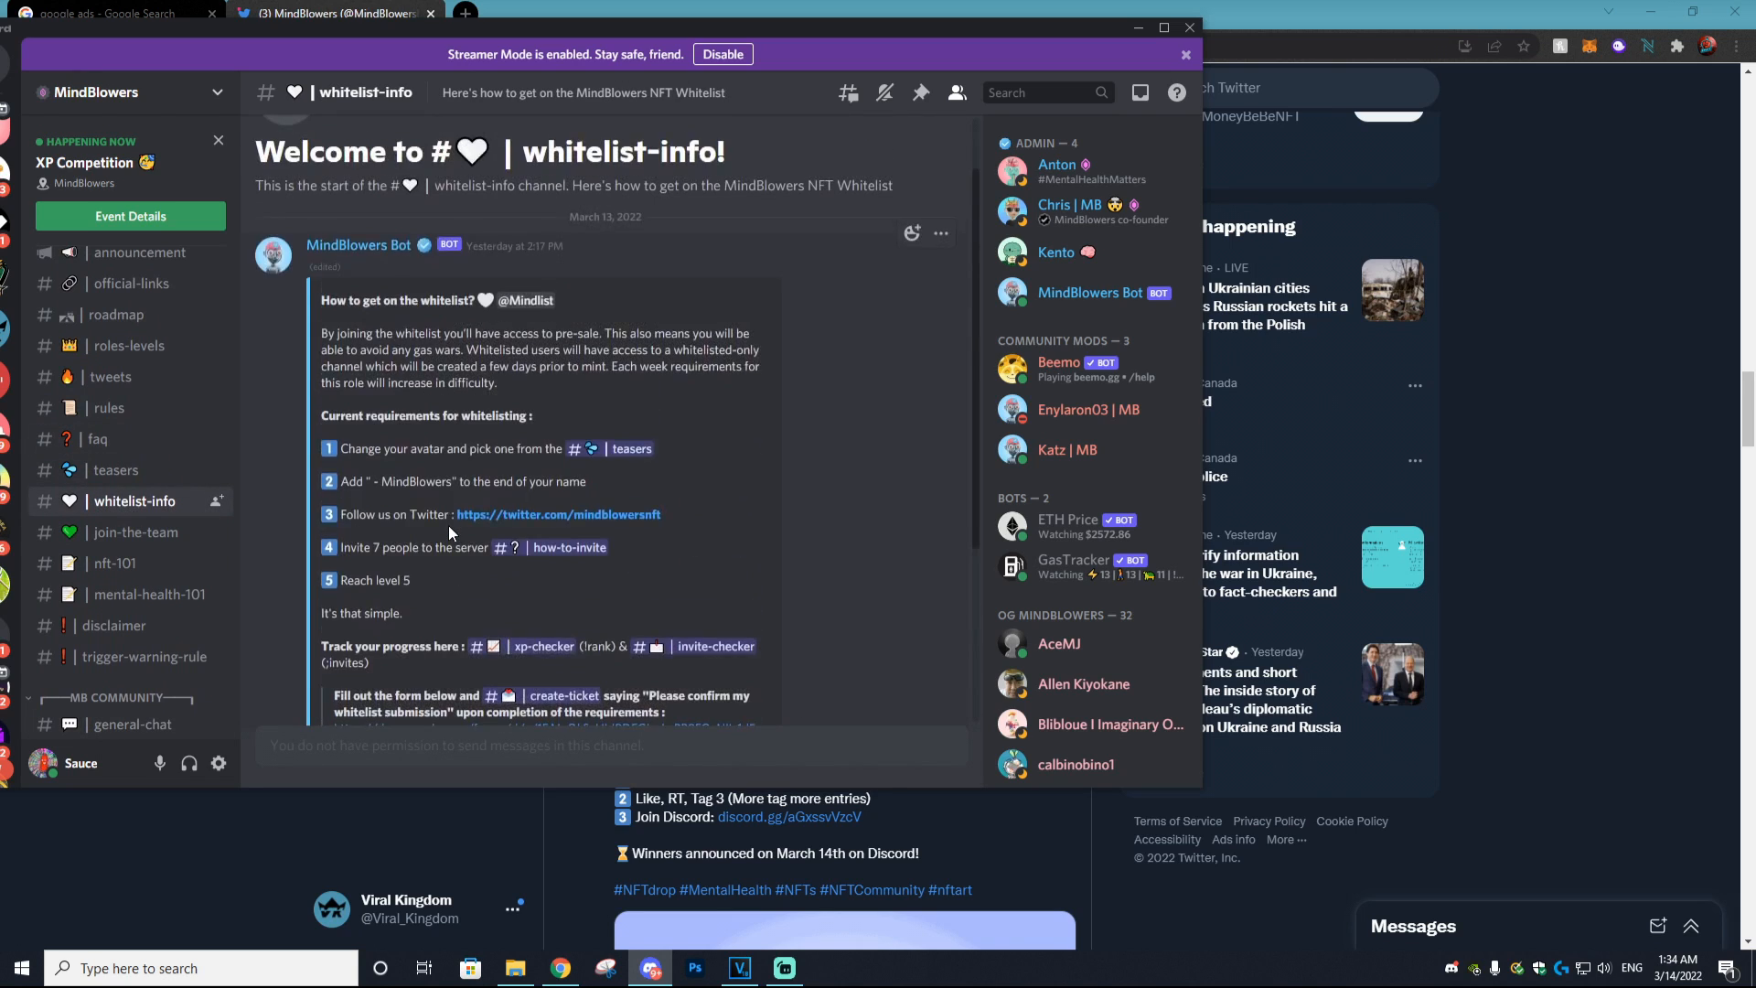
pyautogui.scroll(1, 448, 525)
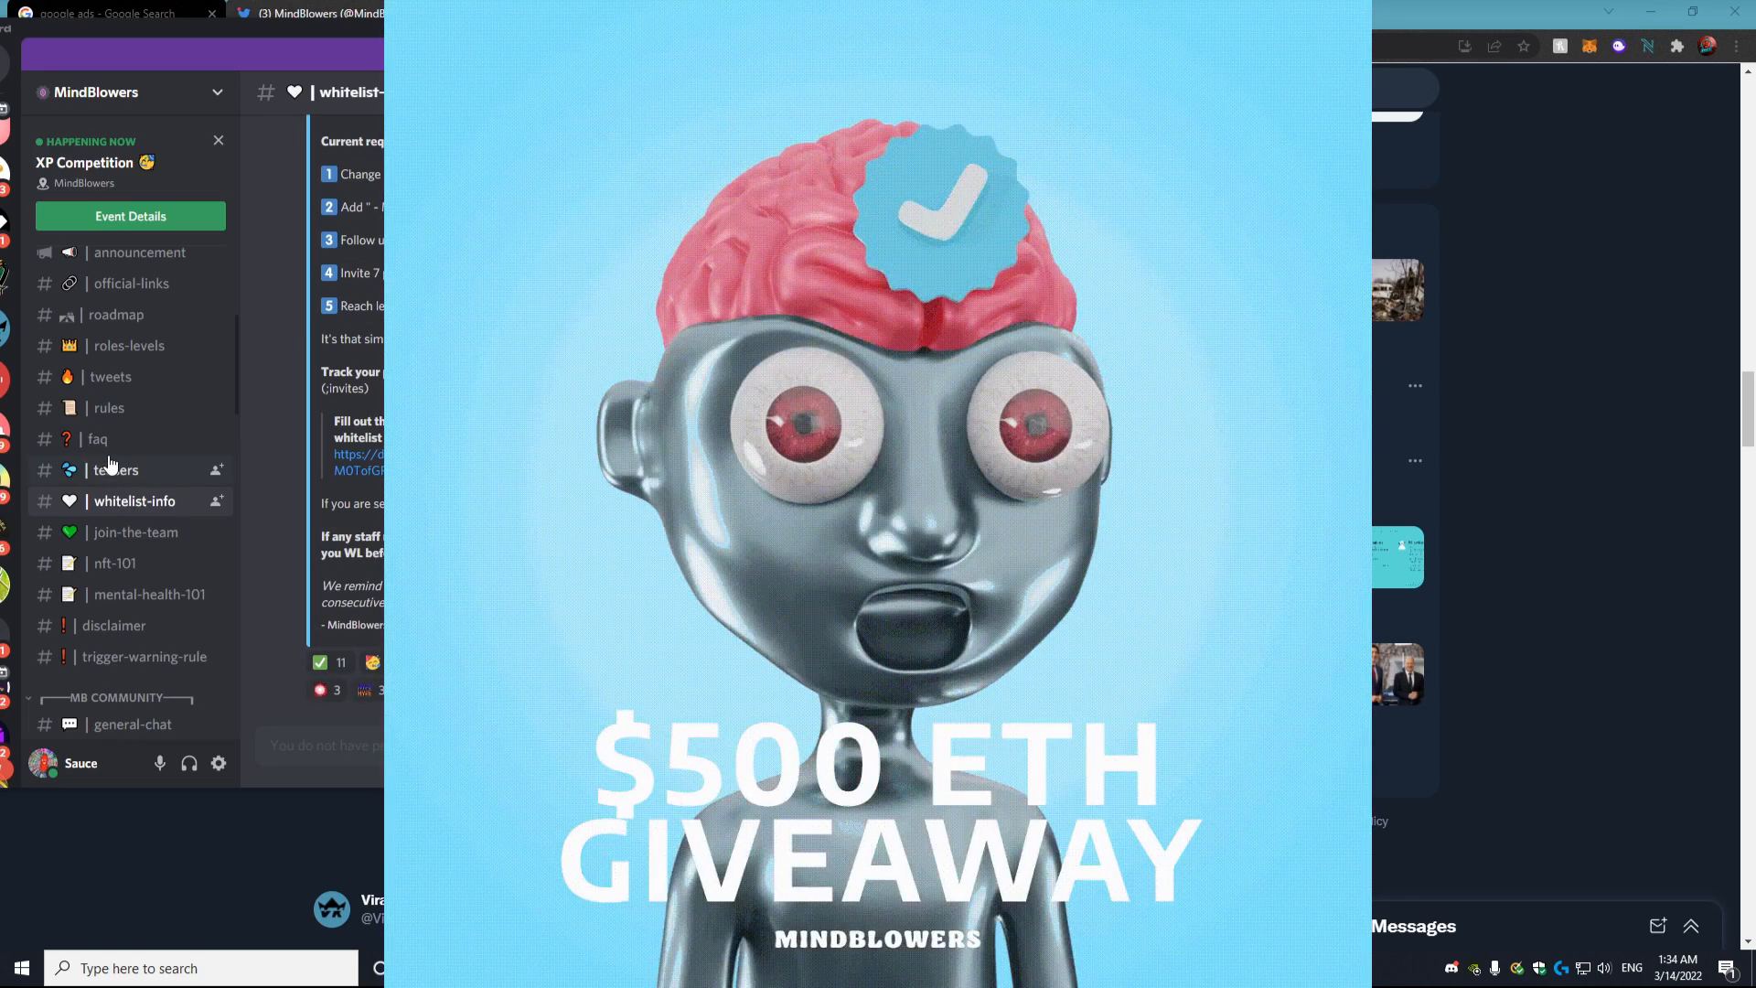
pyautogui.click(110, 467)
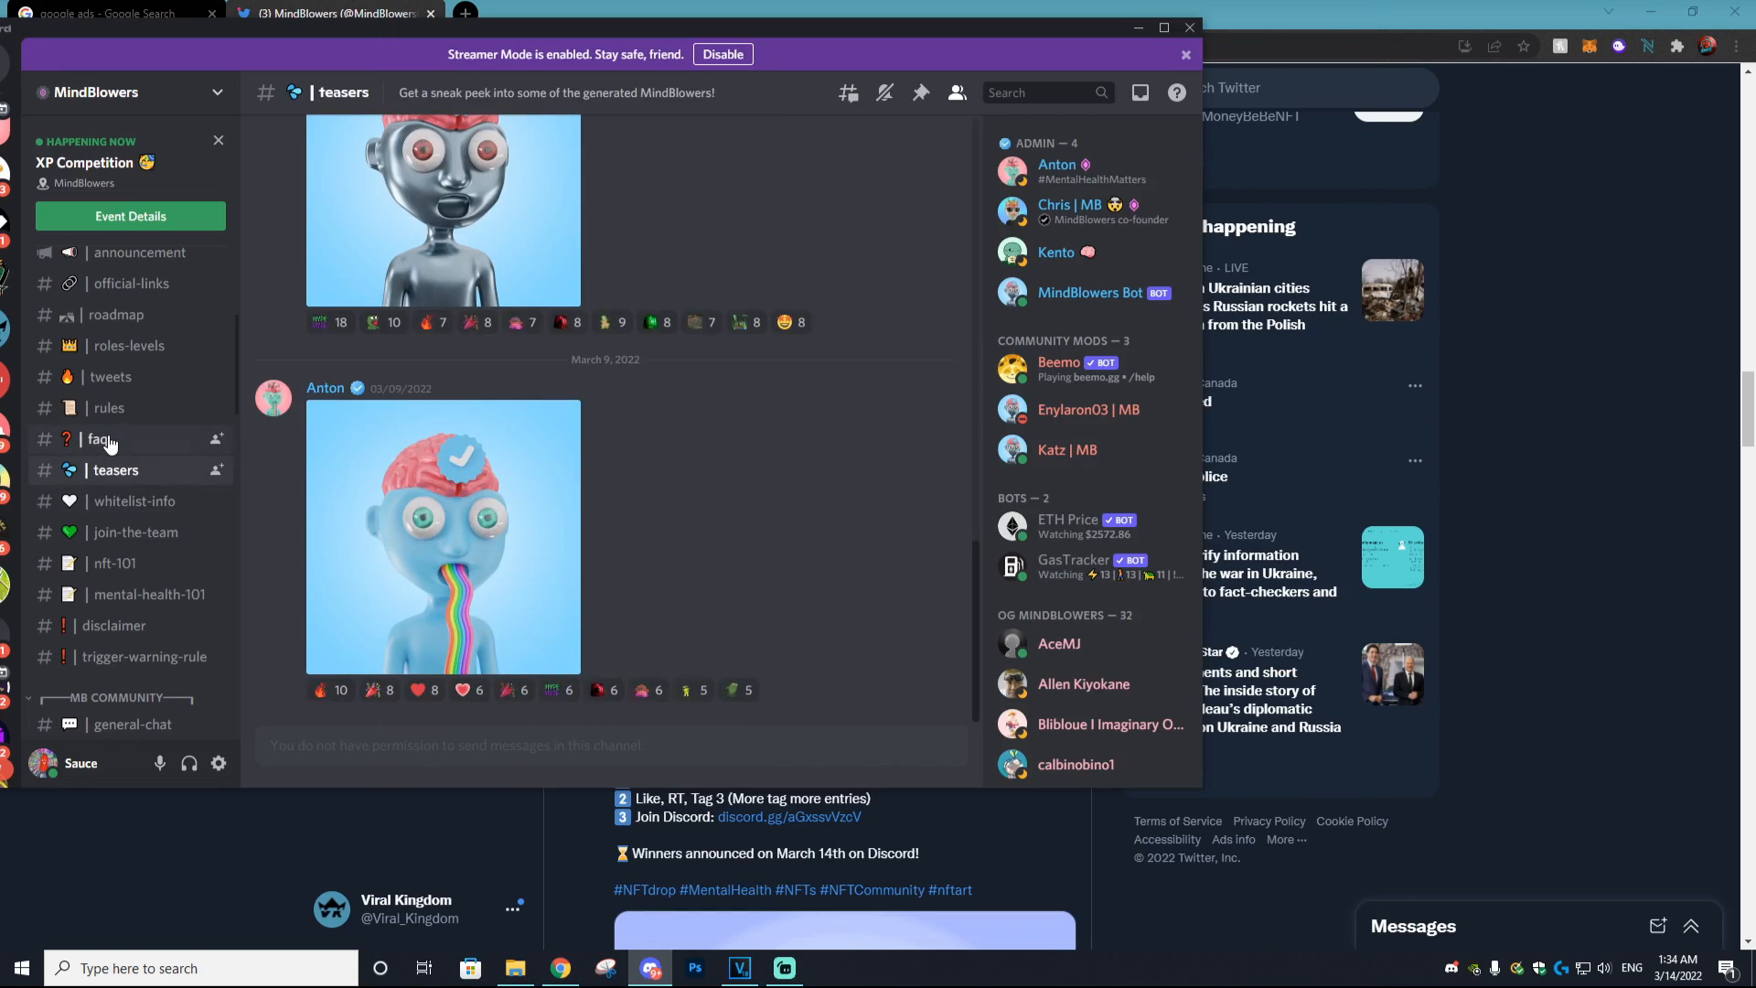
pyautogui.click(110, 444)
pyautogui.click(108, 408)
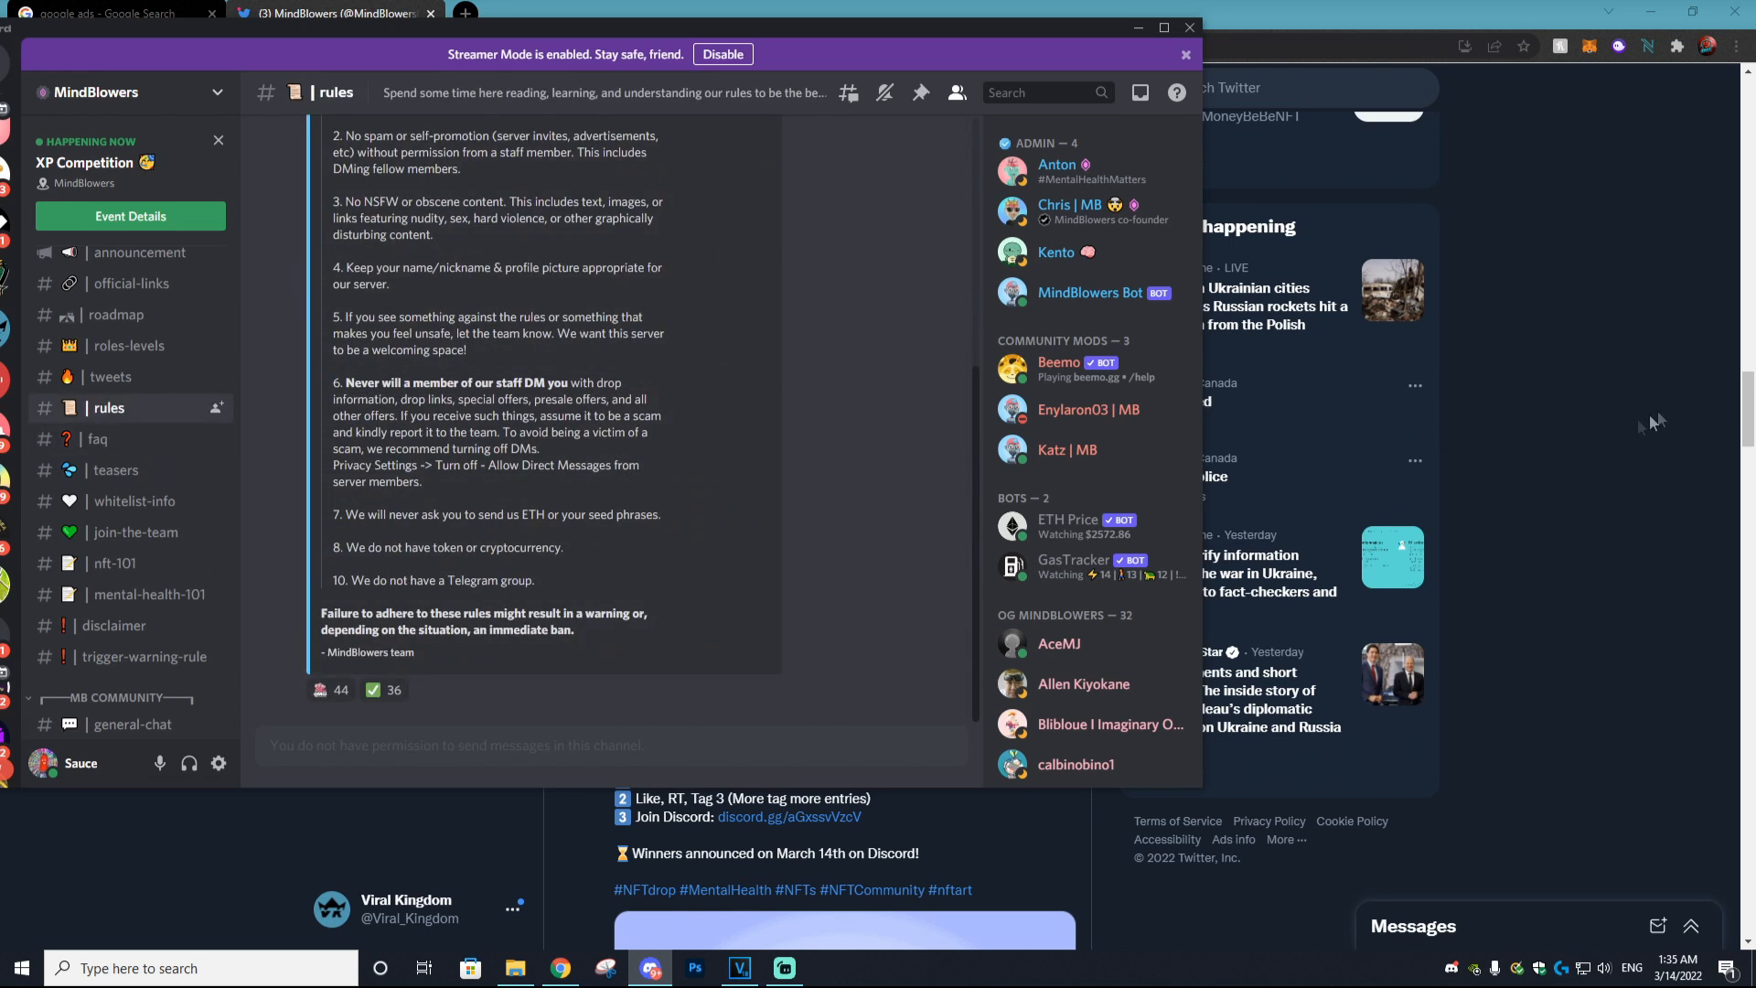
# Step: Return to the MindBlowers Twitter profile and review its giveaway and whitelist winner tweets
pyautogui.click(1496, 403)
pyautogui.scroll(2, 1496, 403)
pyautogui.scroll(2, 1496, 403)
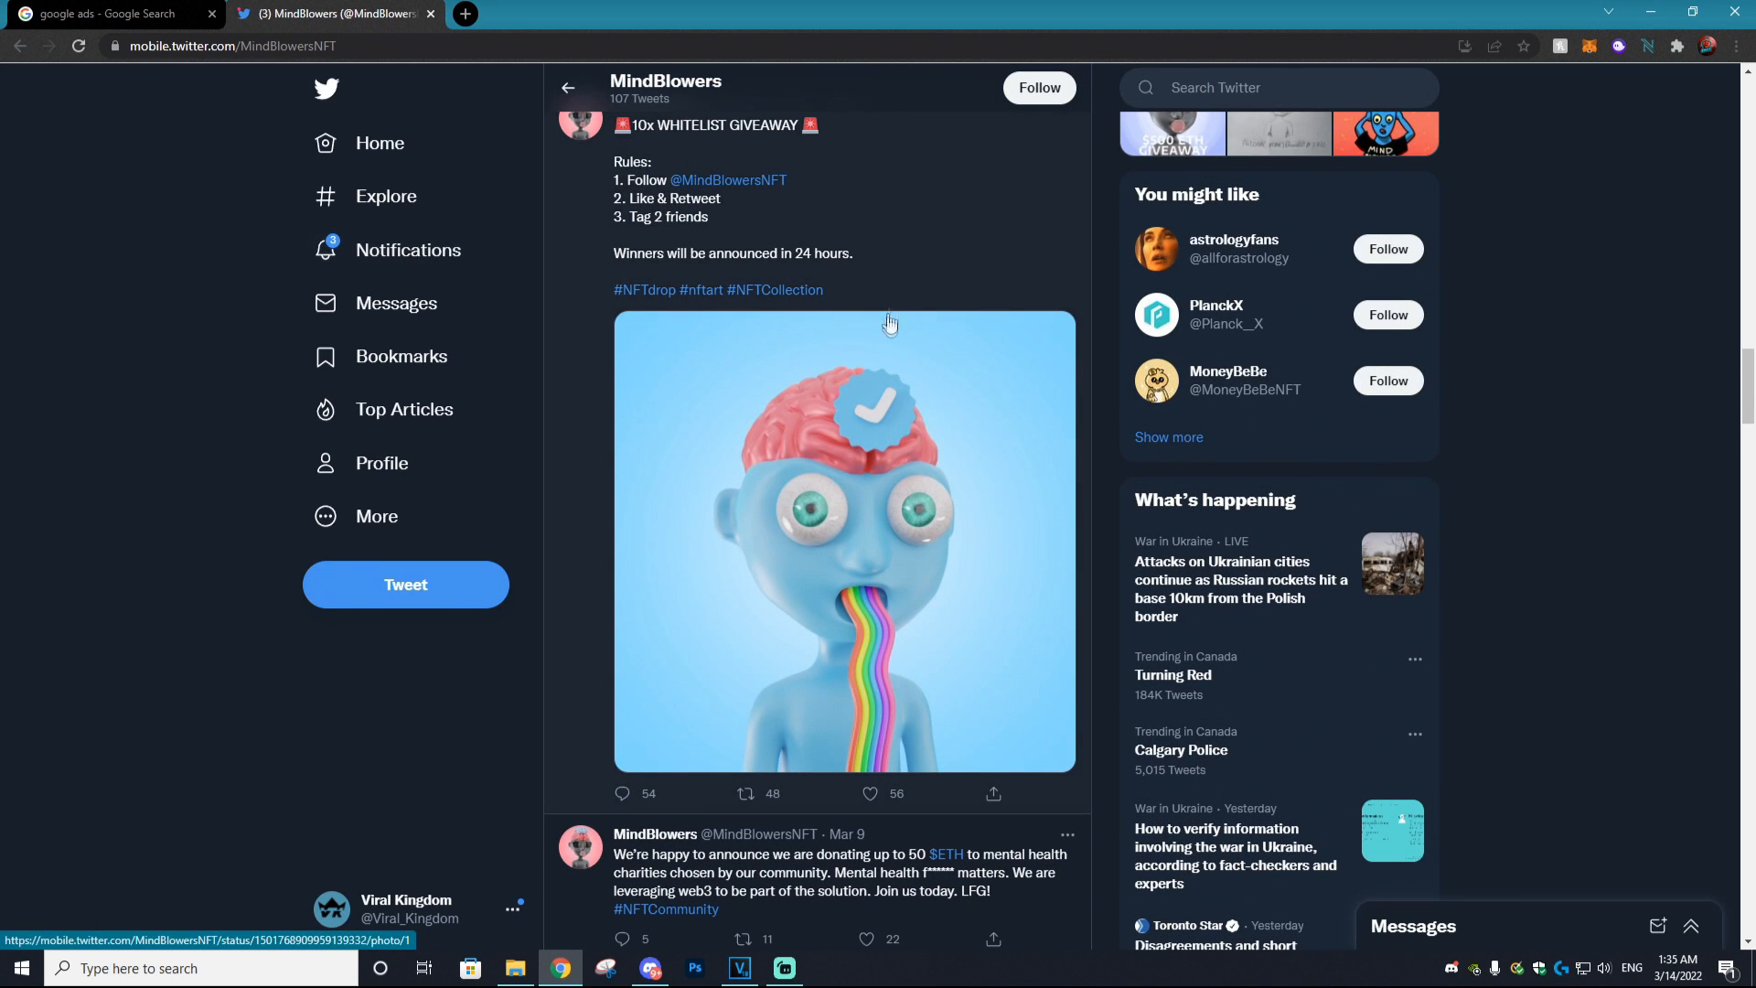
pyautogui.scroll(1, 897, 643)
pyautogui.scroll(15, 895, 636)
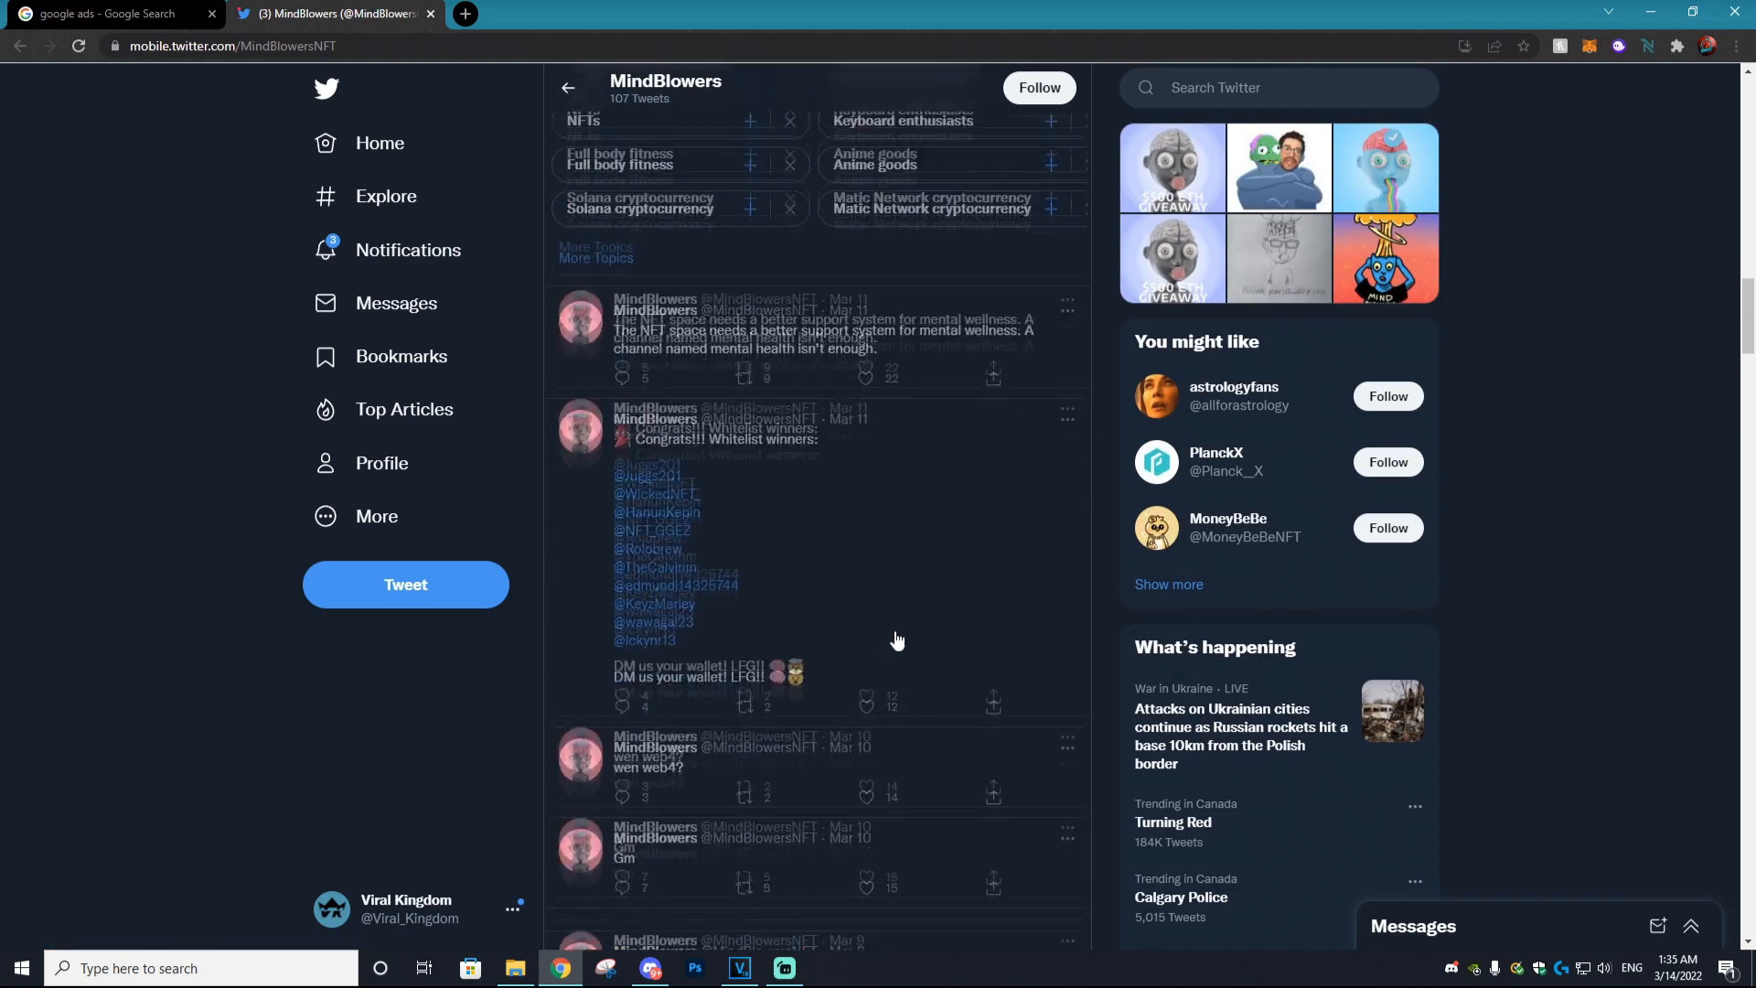
pyautogui.scroll(3, 892, 634)
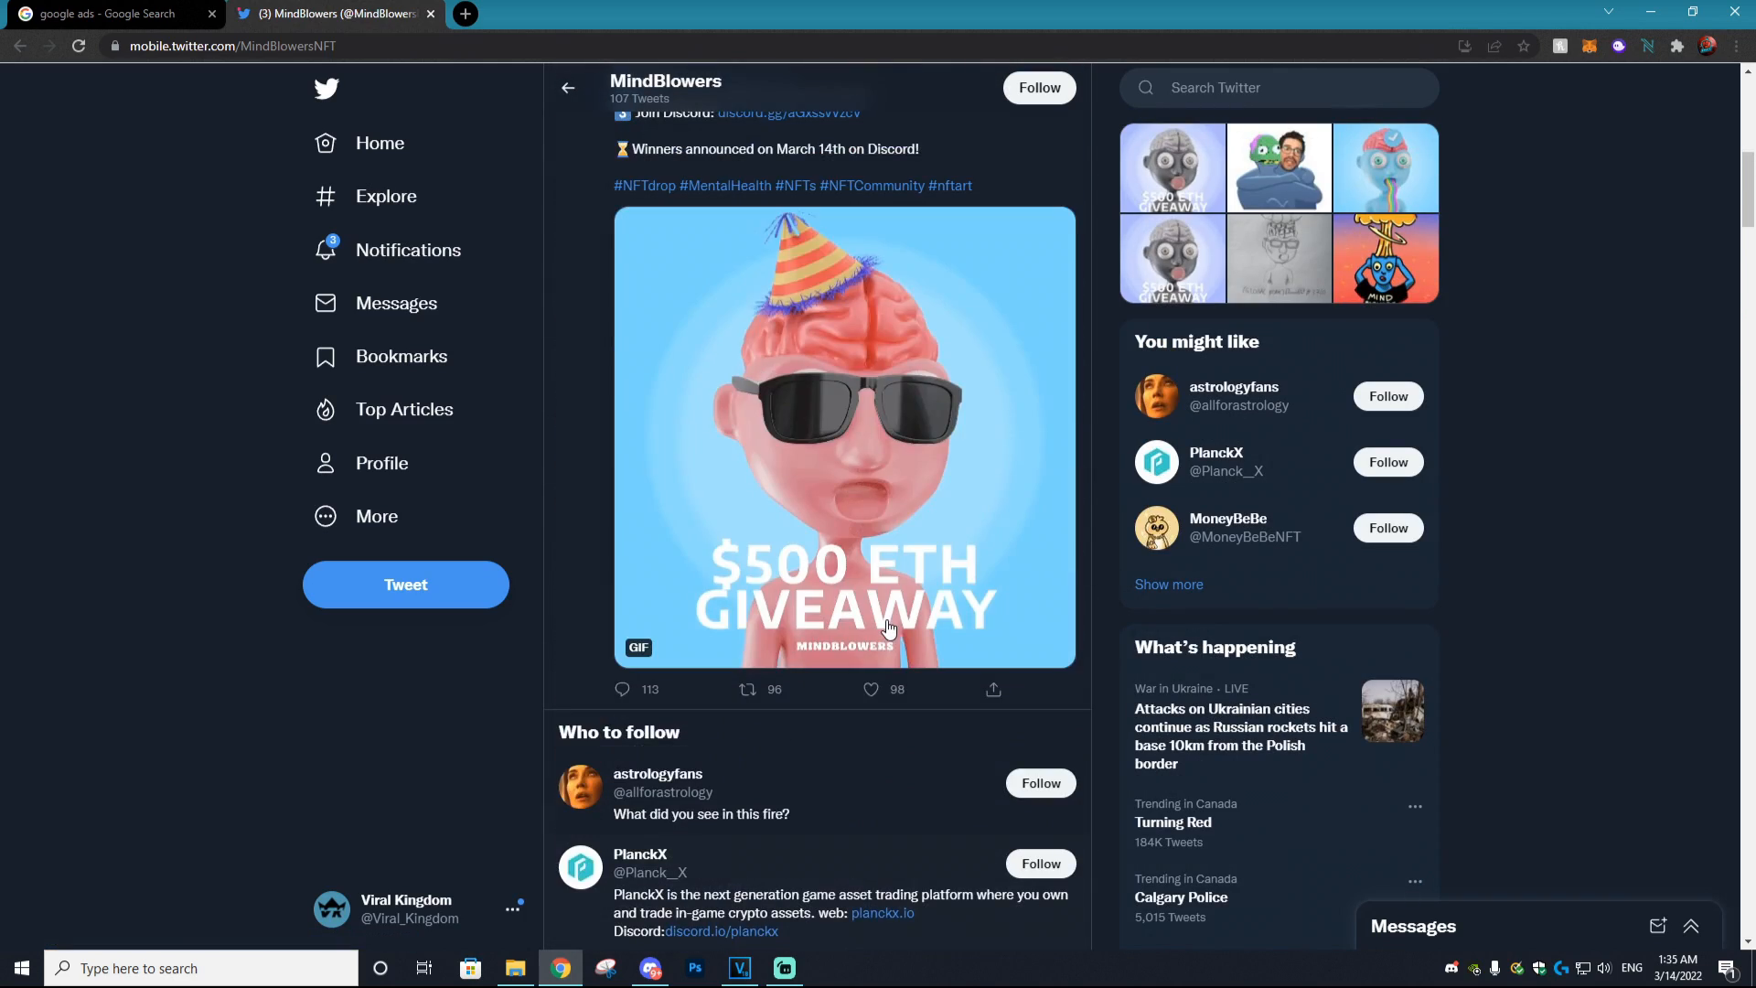
pyautogui.scroll(5, 902, 585)
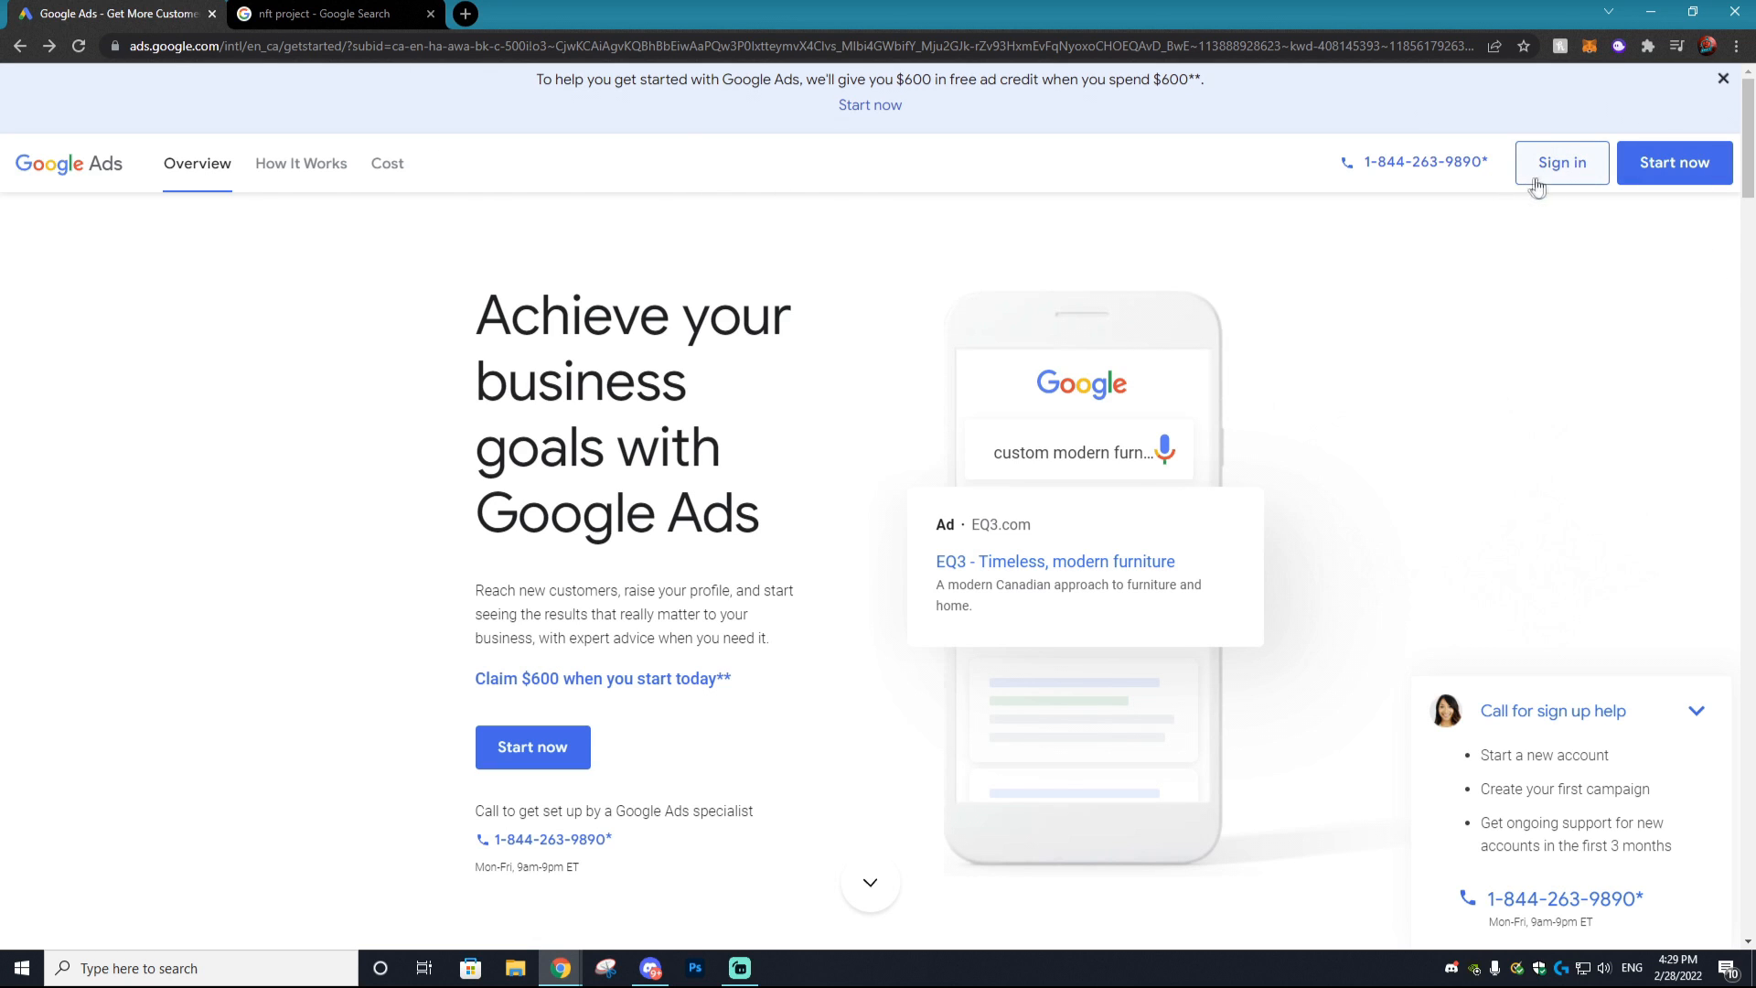
# Step: Sign in to Google Ads and set the campaign's main advertising goal to Get more website sales or sign-ups
pyautogui.click(1560, 163)
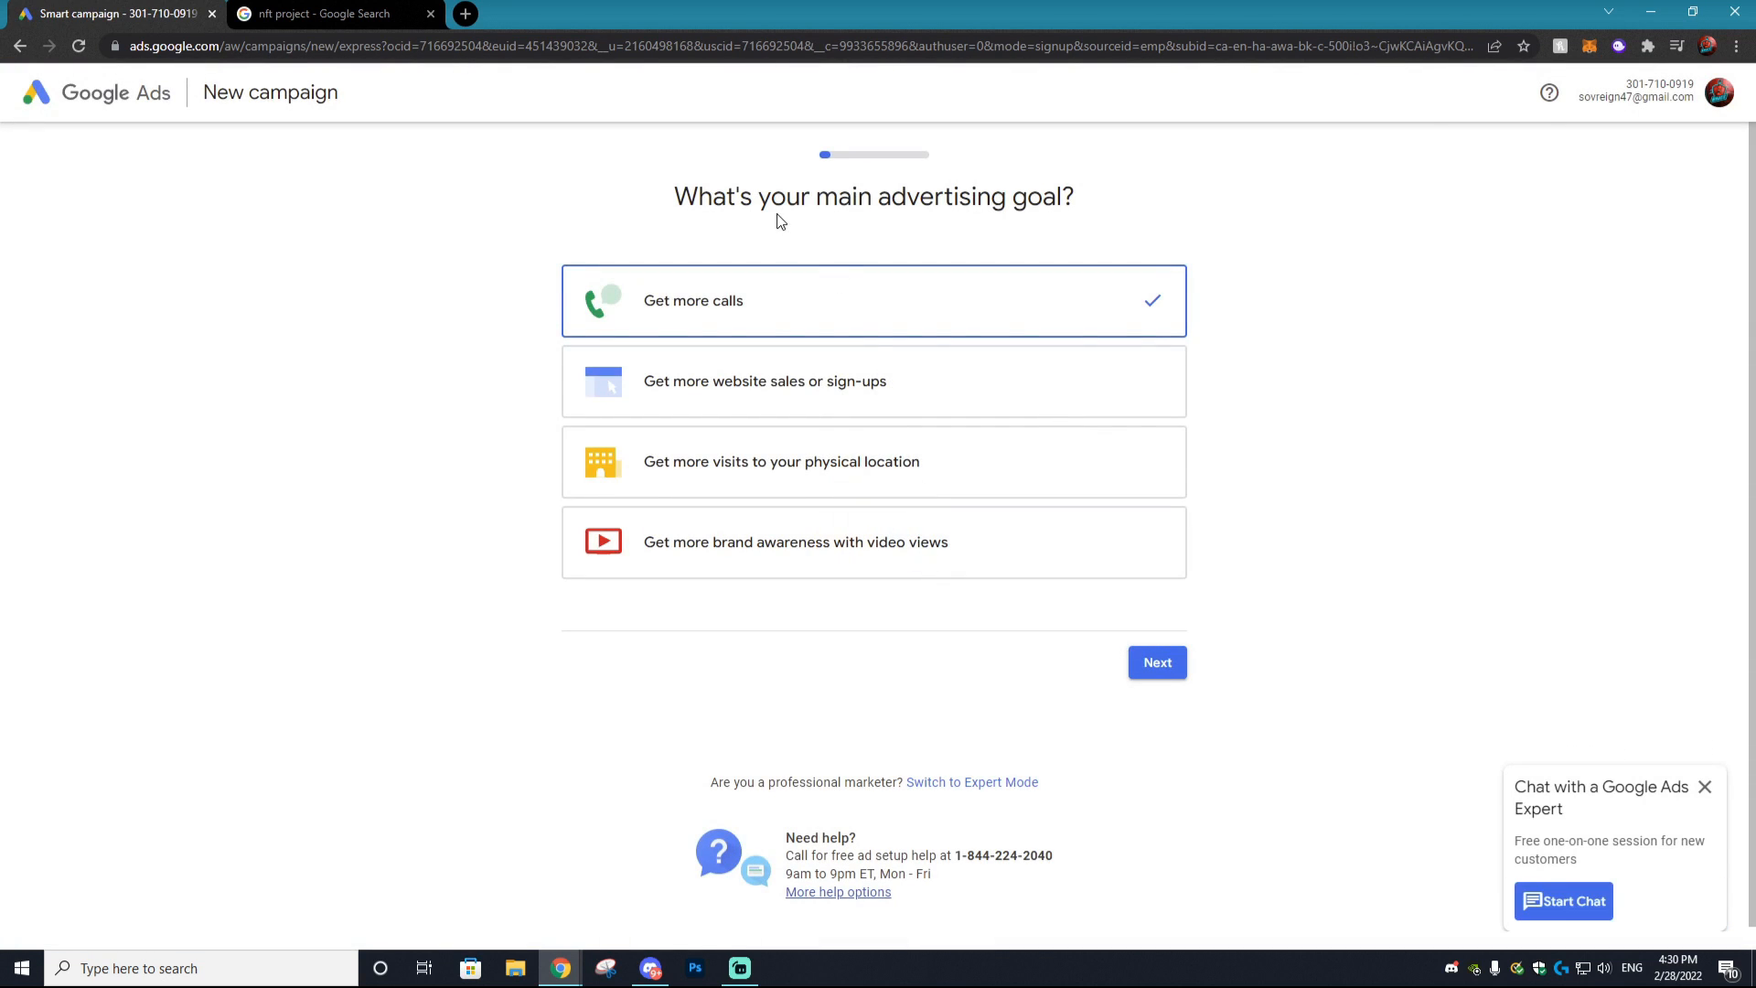
pyautogui.moveTo(784, 197); pyautogui.dragTo(1135, 189)
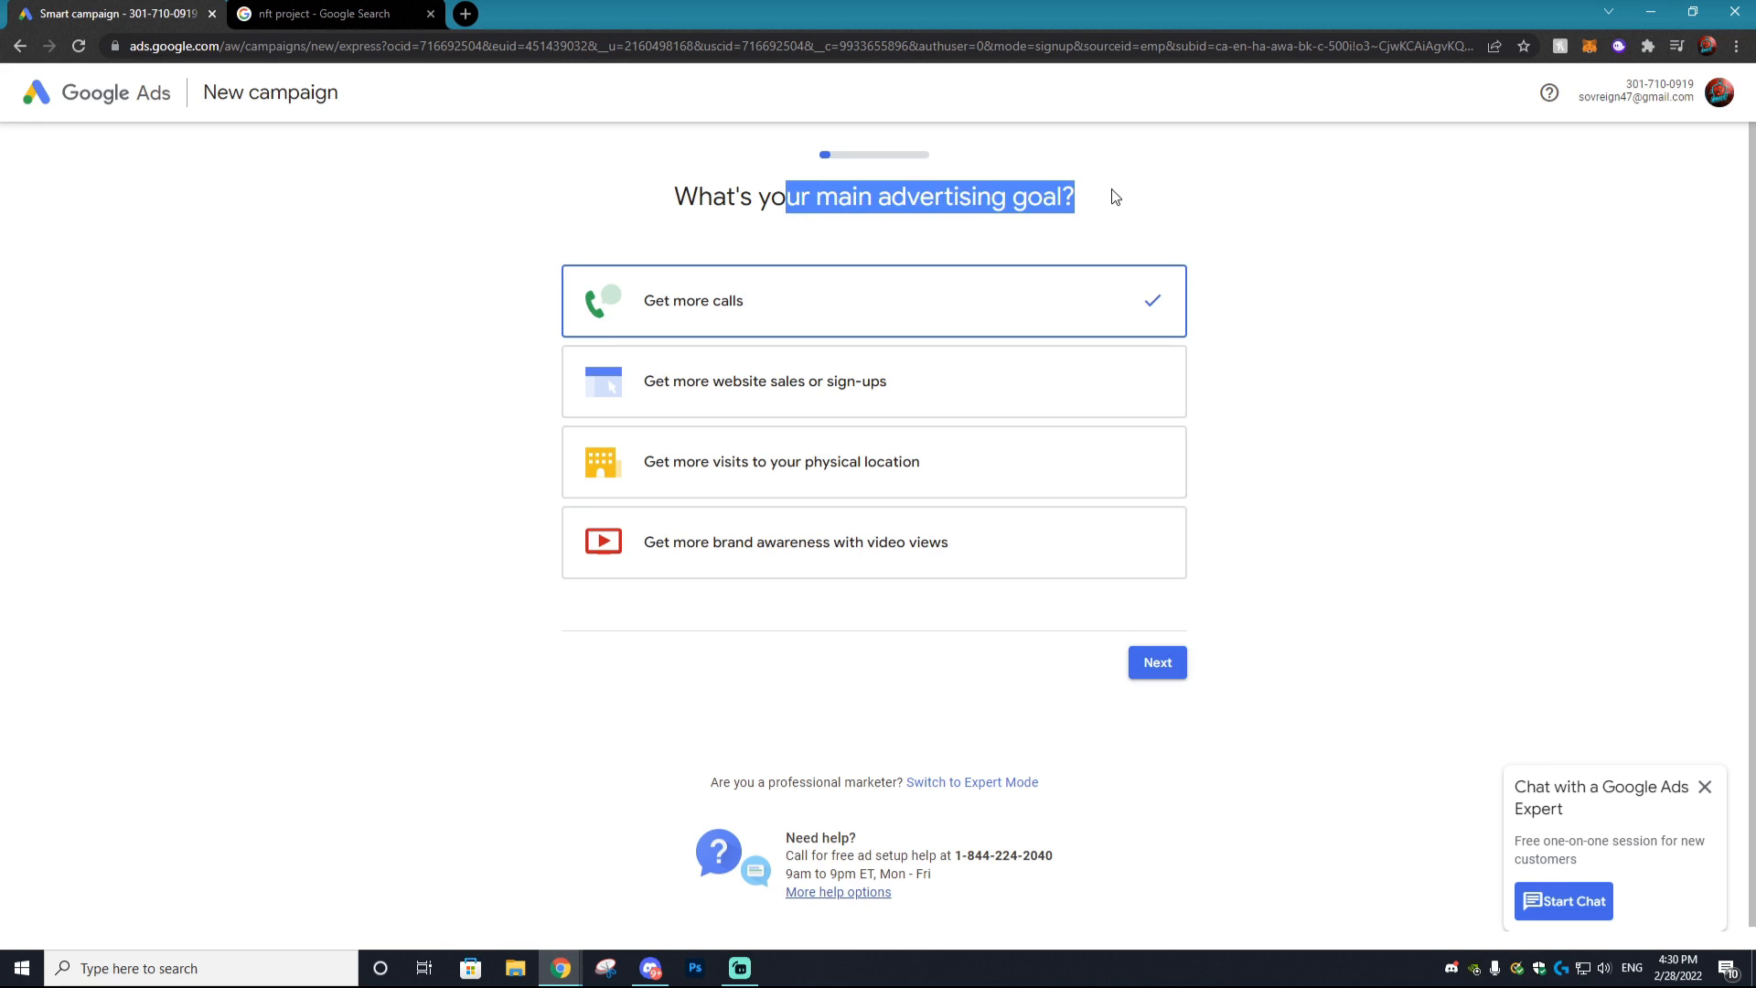
pyautogui.click(786, 379)
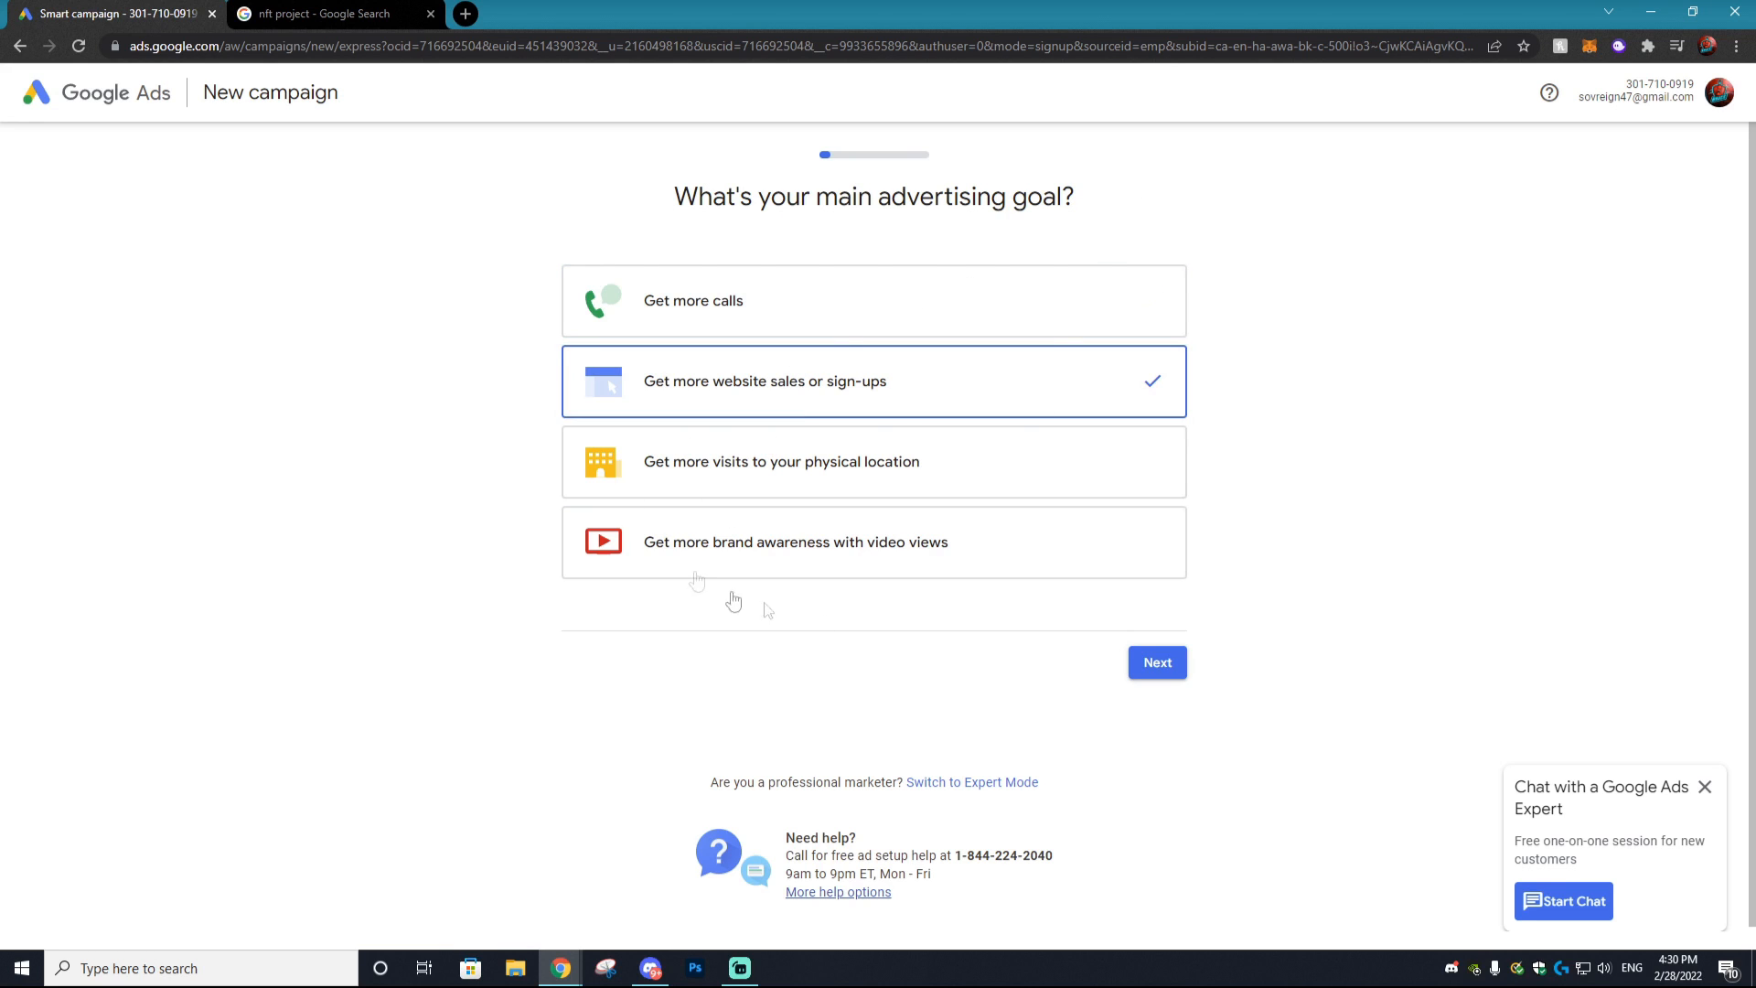
pyautogui.click(1174, 675)
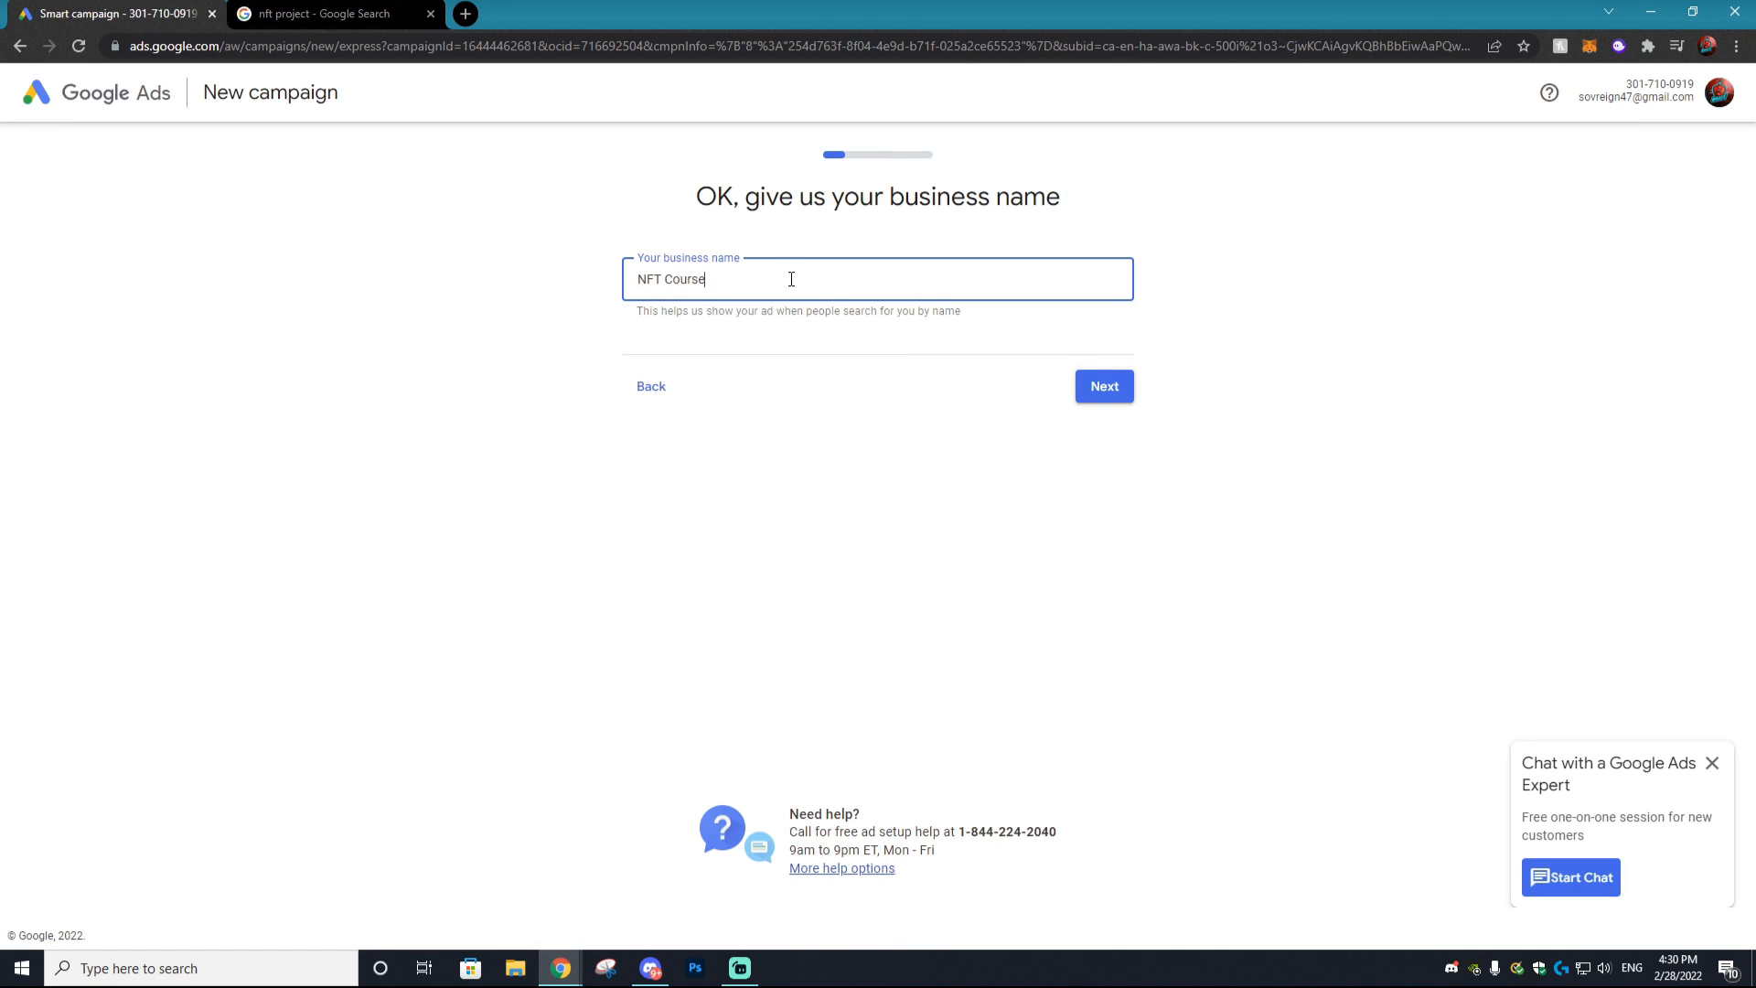
pyautogui.click(1117, 392)
pyautogui.click(467, 13)
pyautogui.rightClick(757, 314)
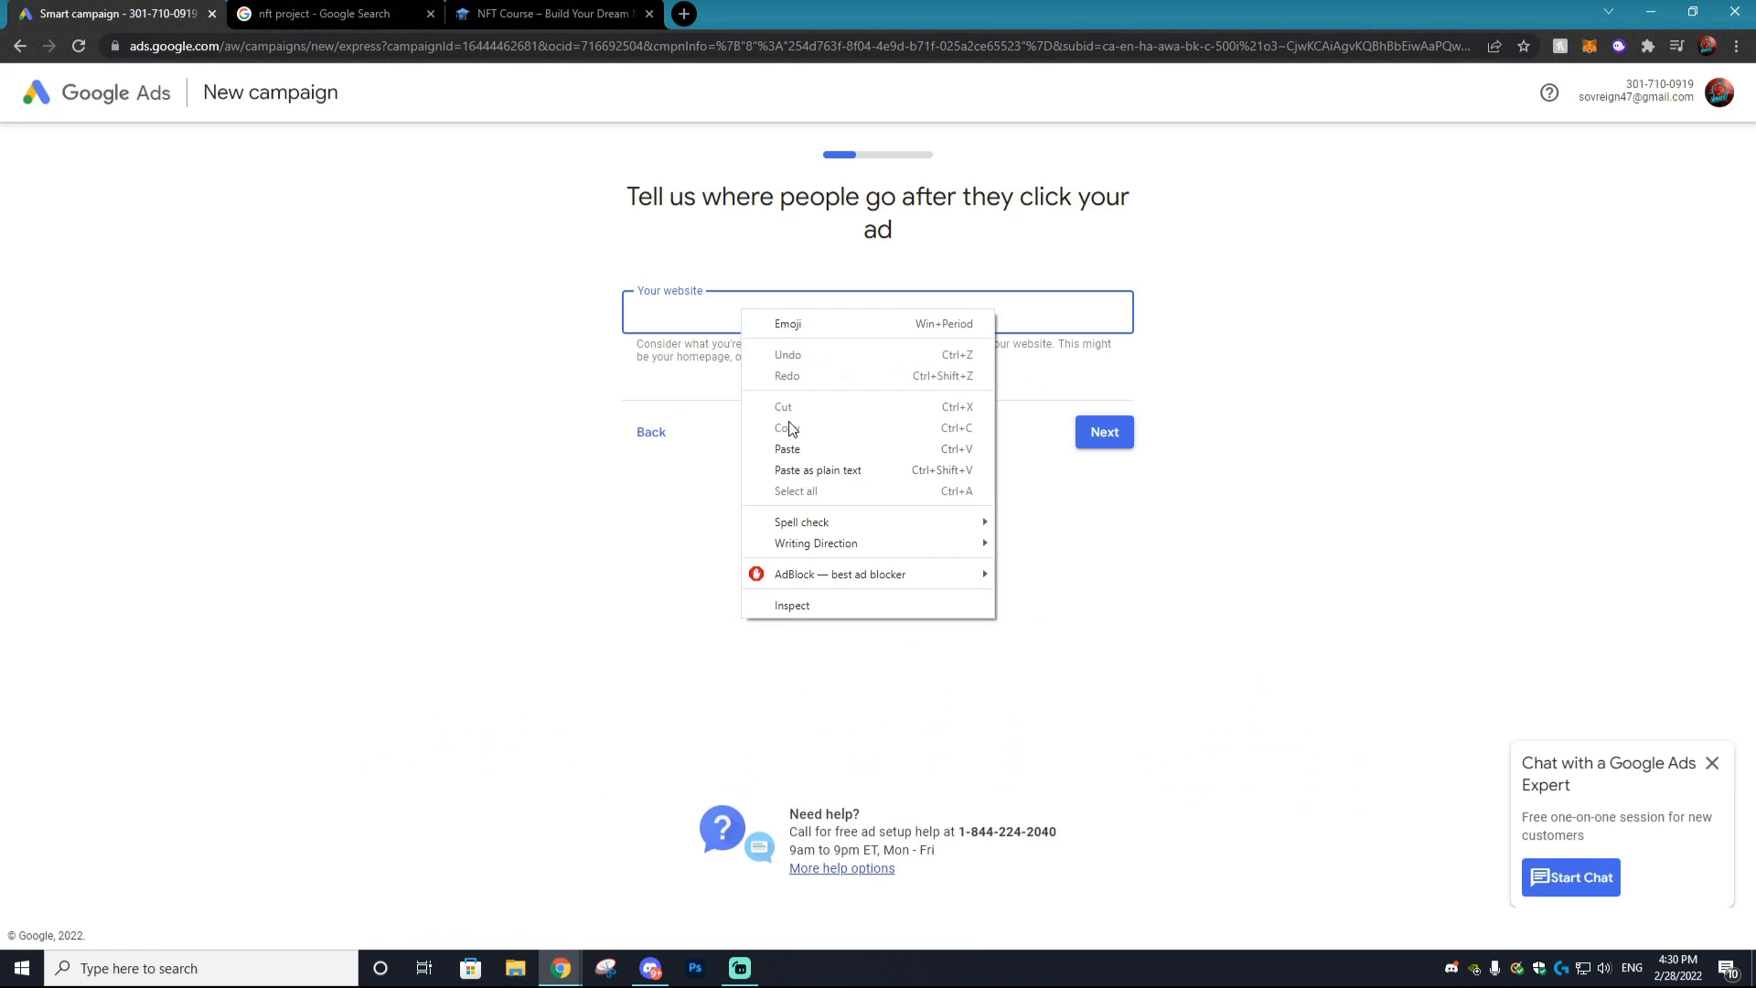
pyautogui.click(805, 452)
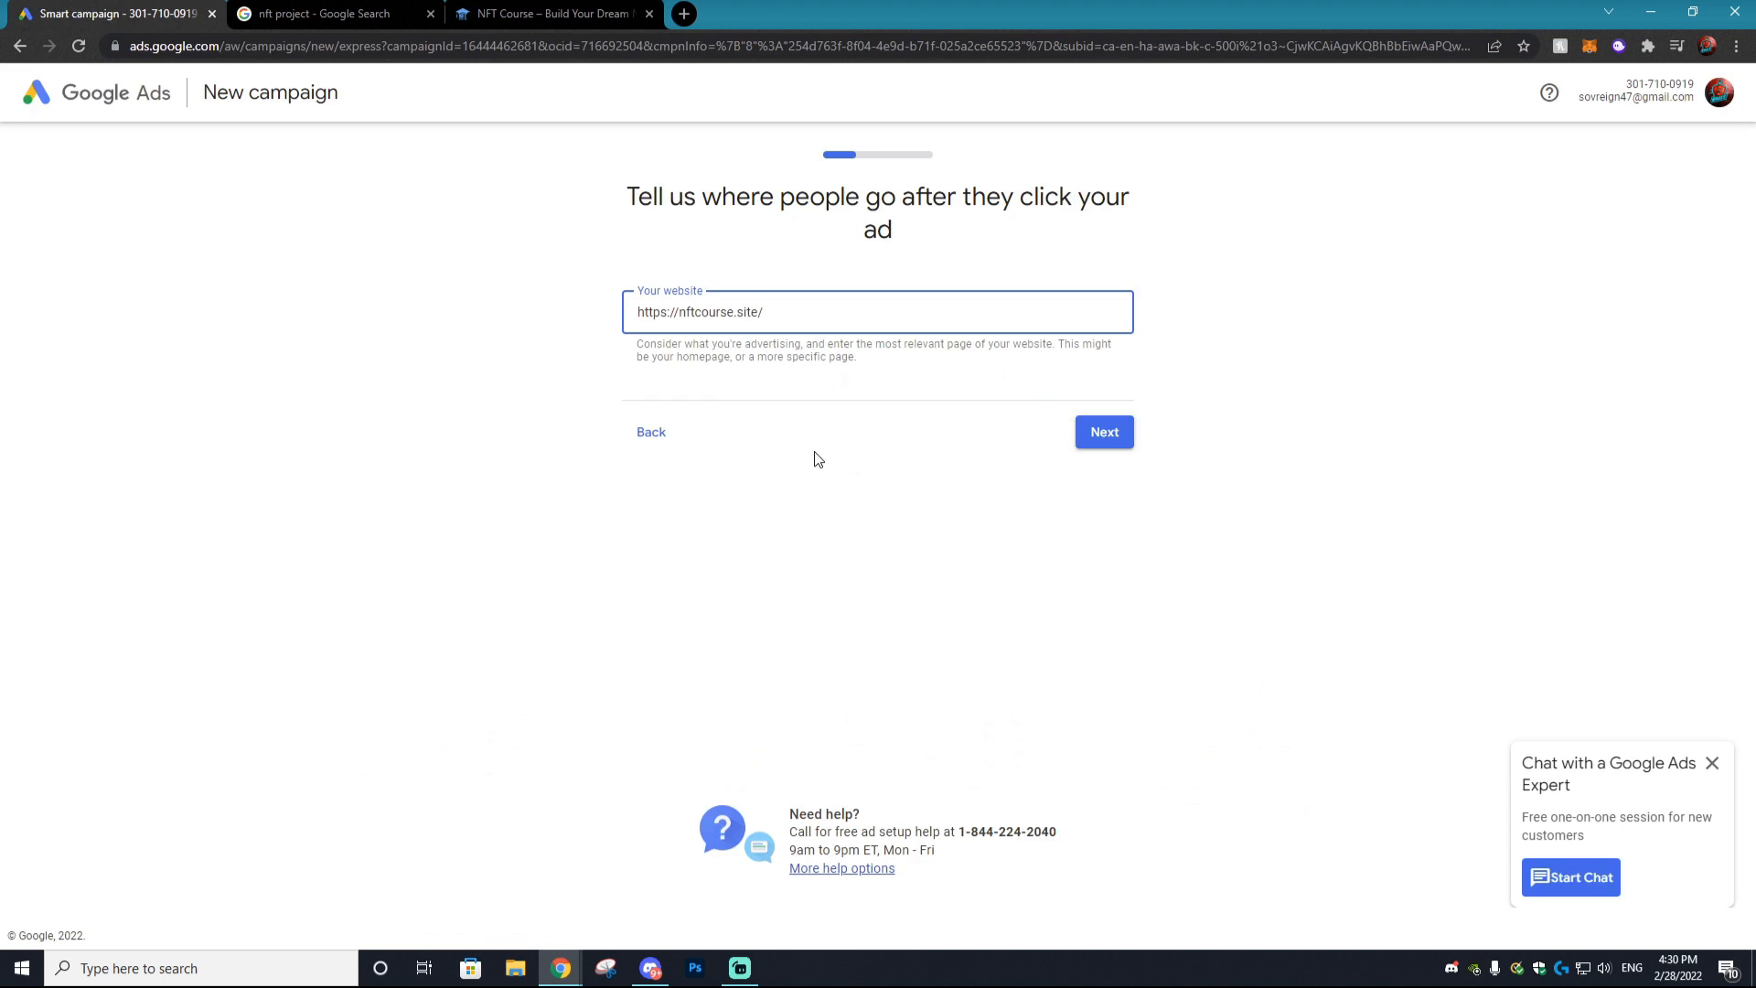
pyautogui.click(1108, 436)
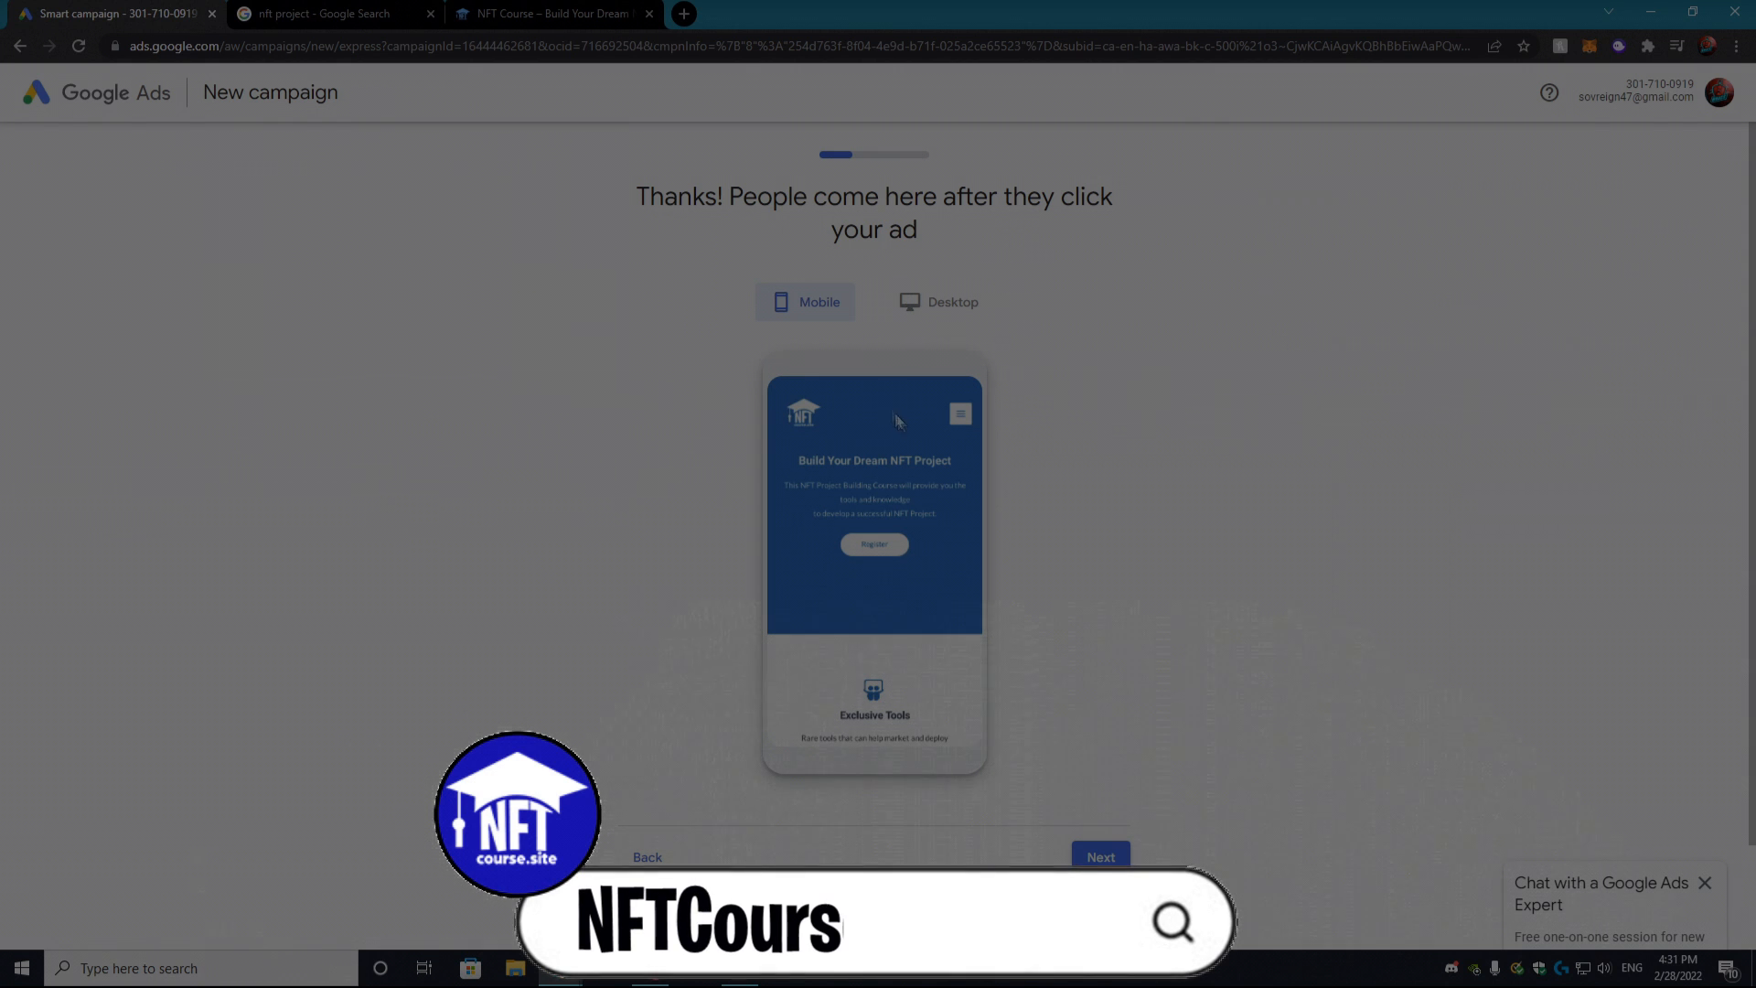
pyautogui.scroll(-2, 1029, 347)
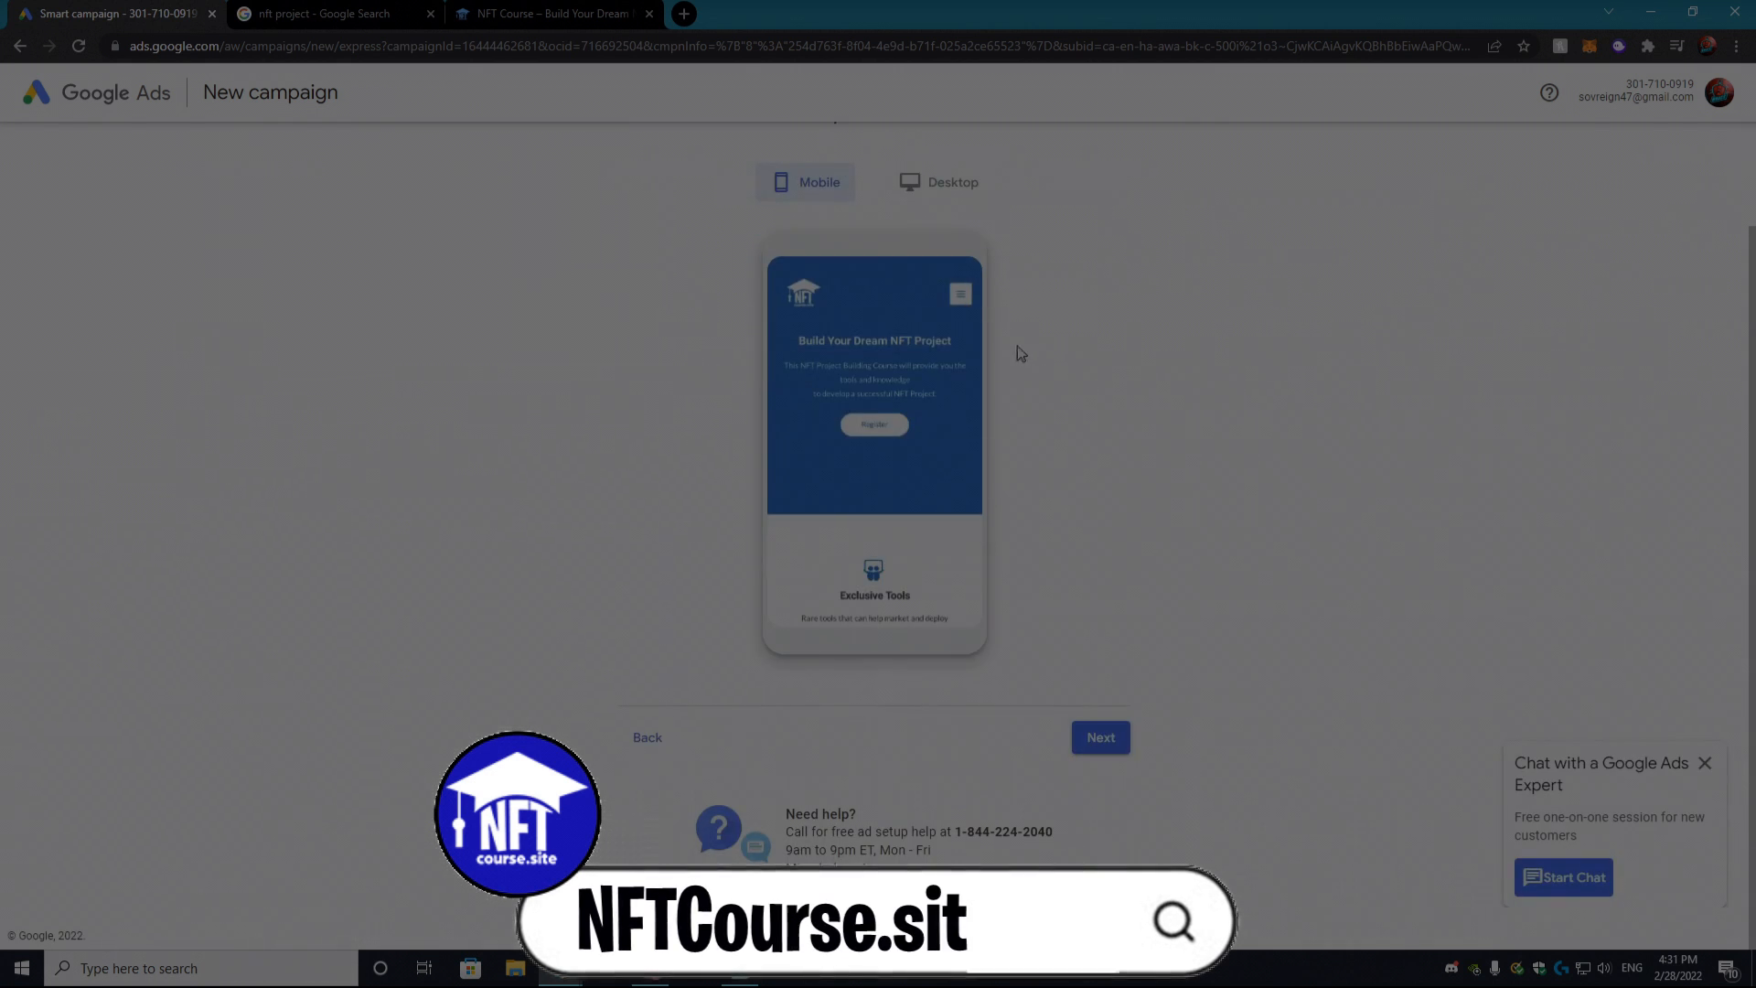
pyautogui.click(1114, 737)
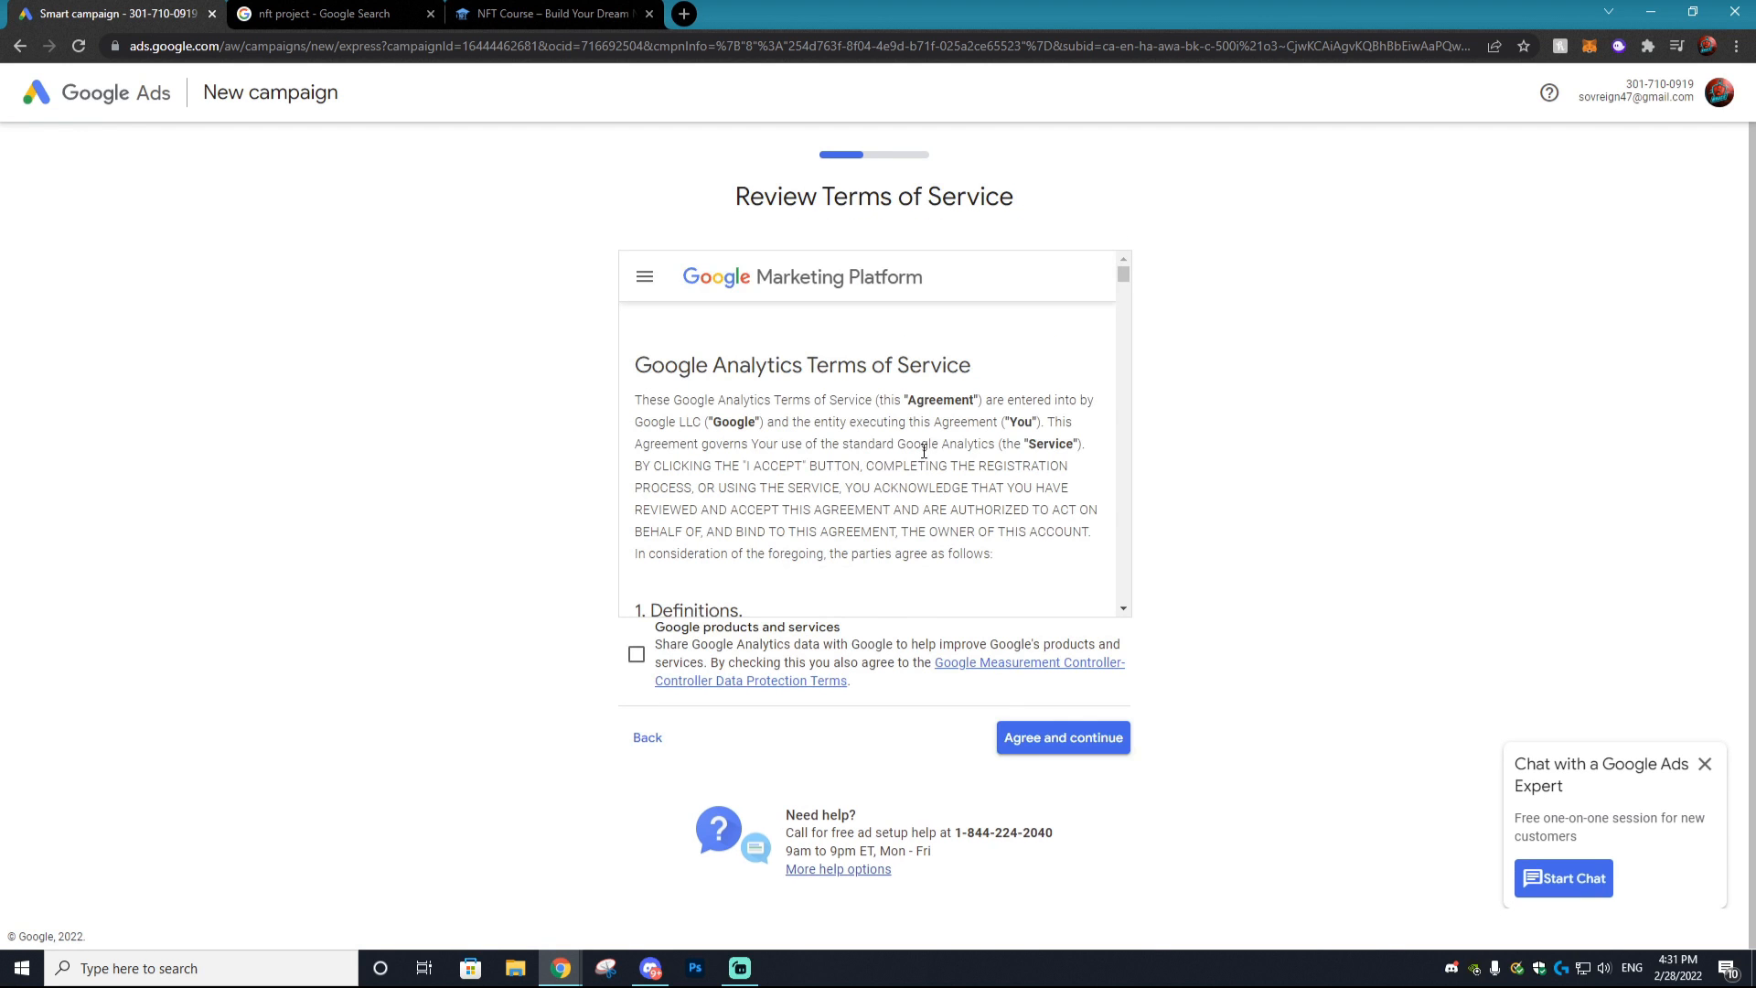
# Step: Review the Google Analytics Terms of Service, enable data sharing for Google products and services, and agree to continue
pyautogui.scroll(-20, 923, 450)
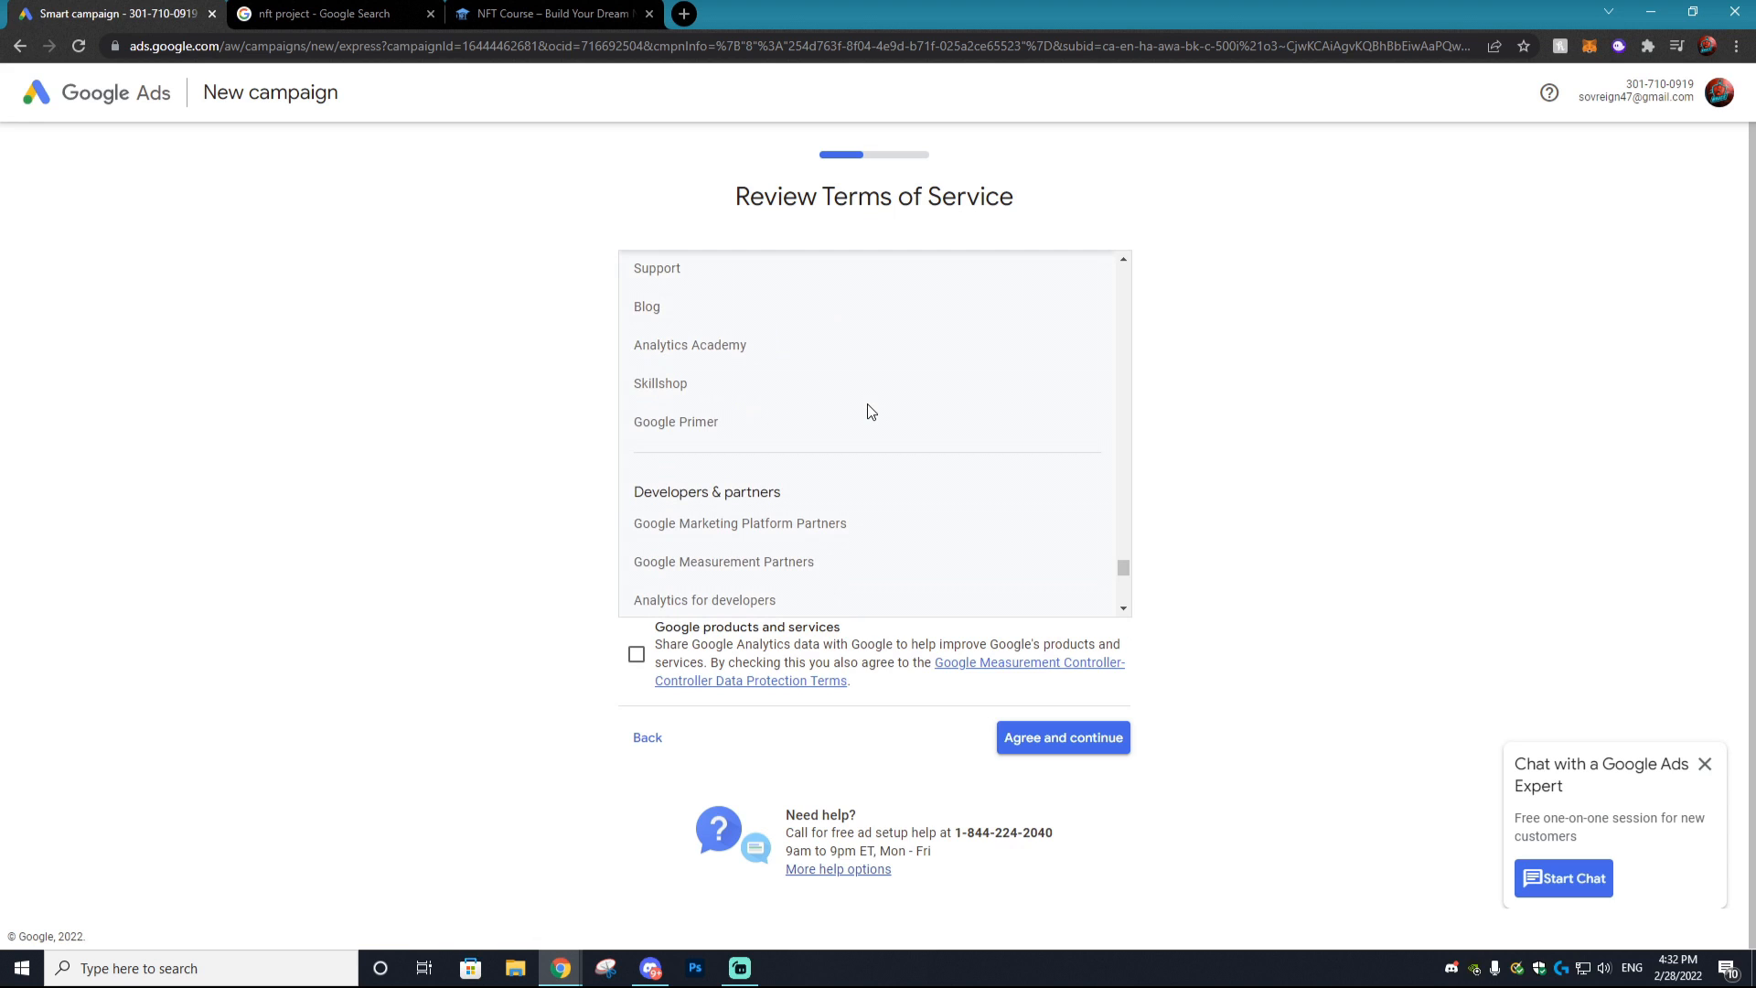
pyautogui.scroll(-5, 871, 411)
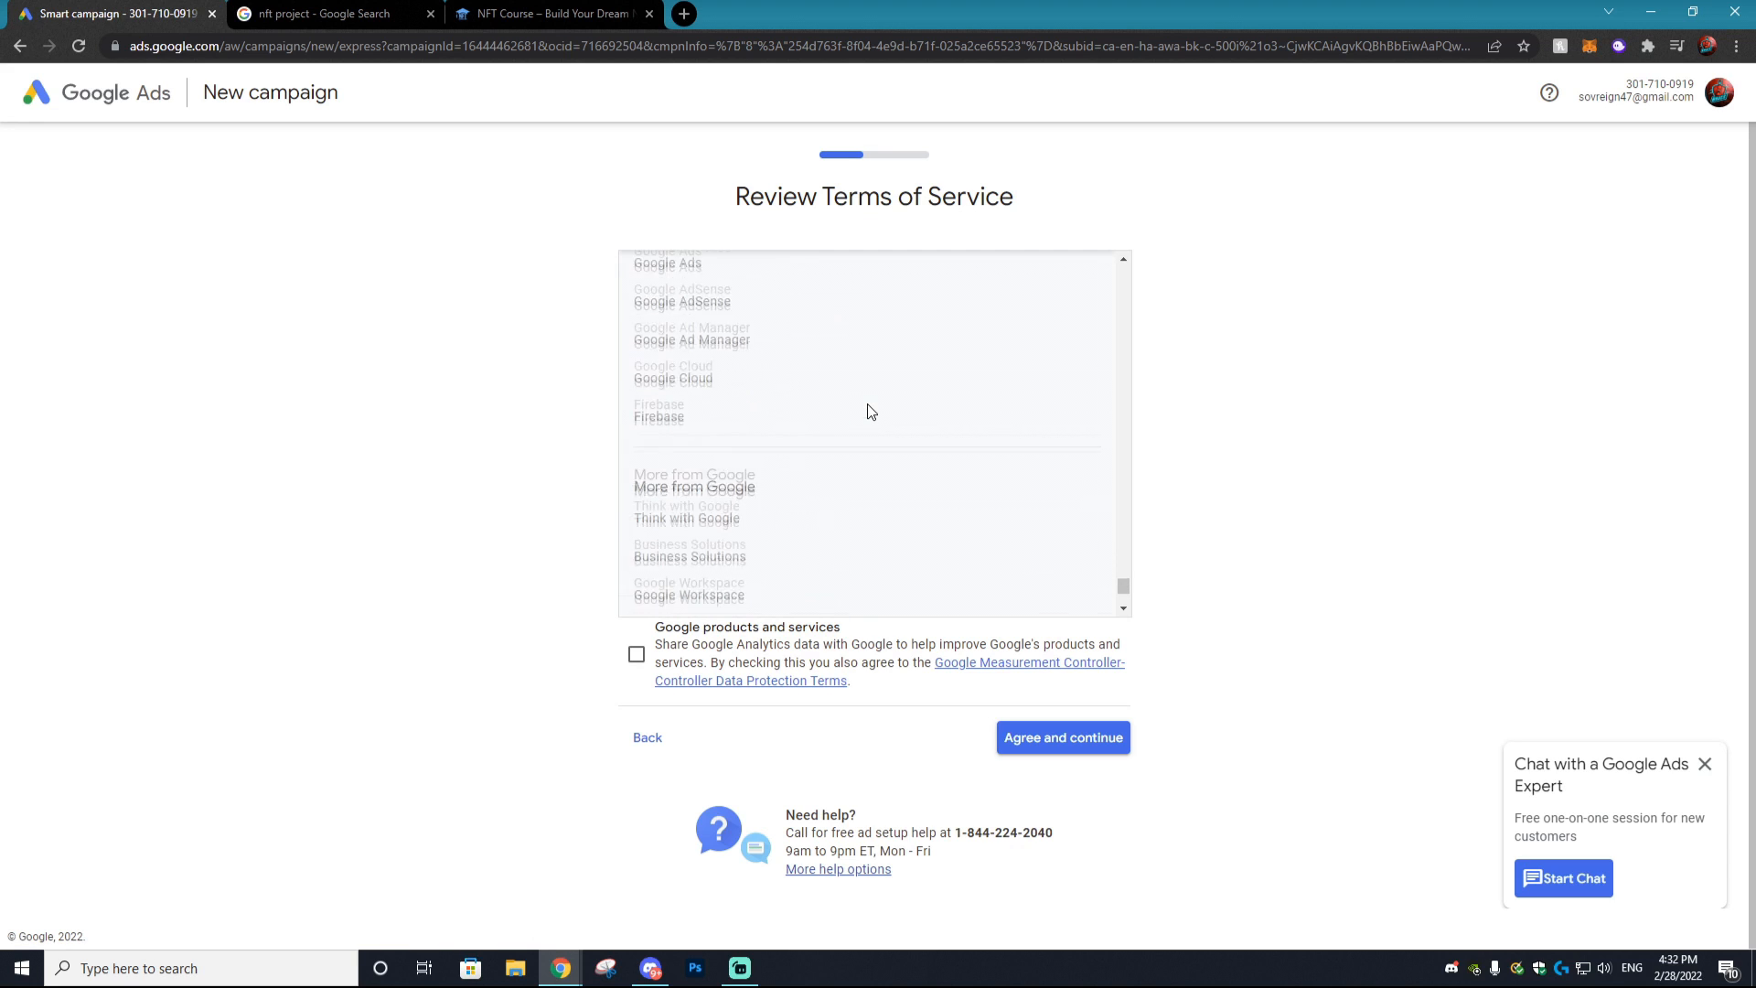
pyautogui.click(638, 655)
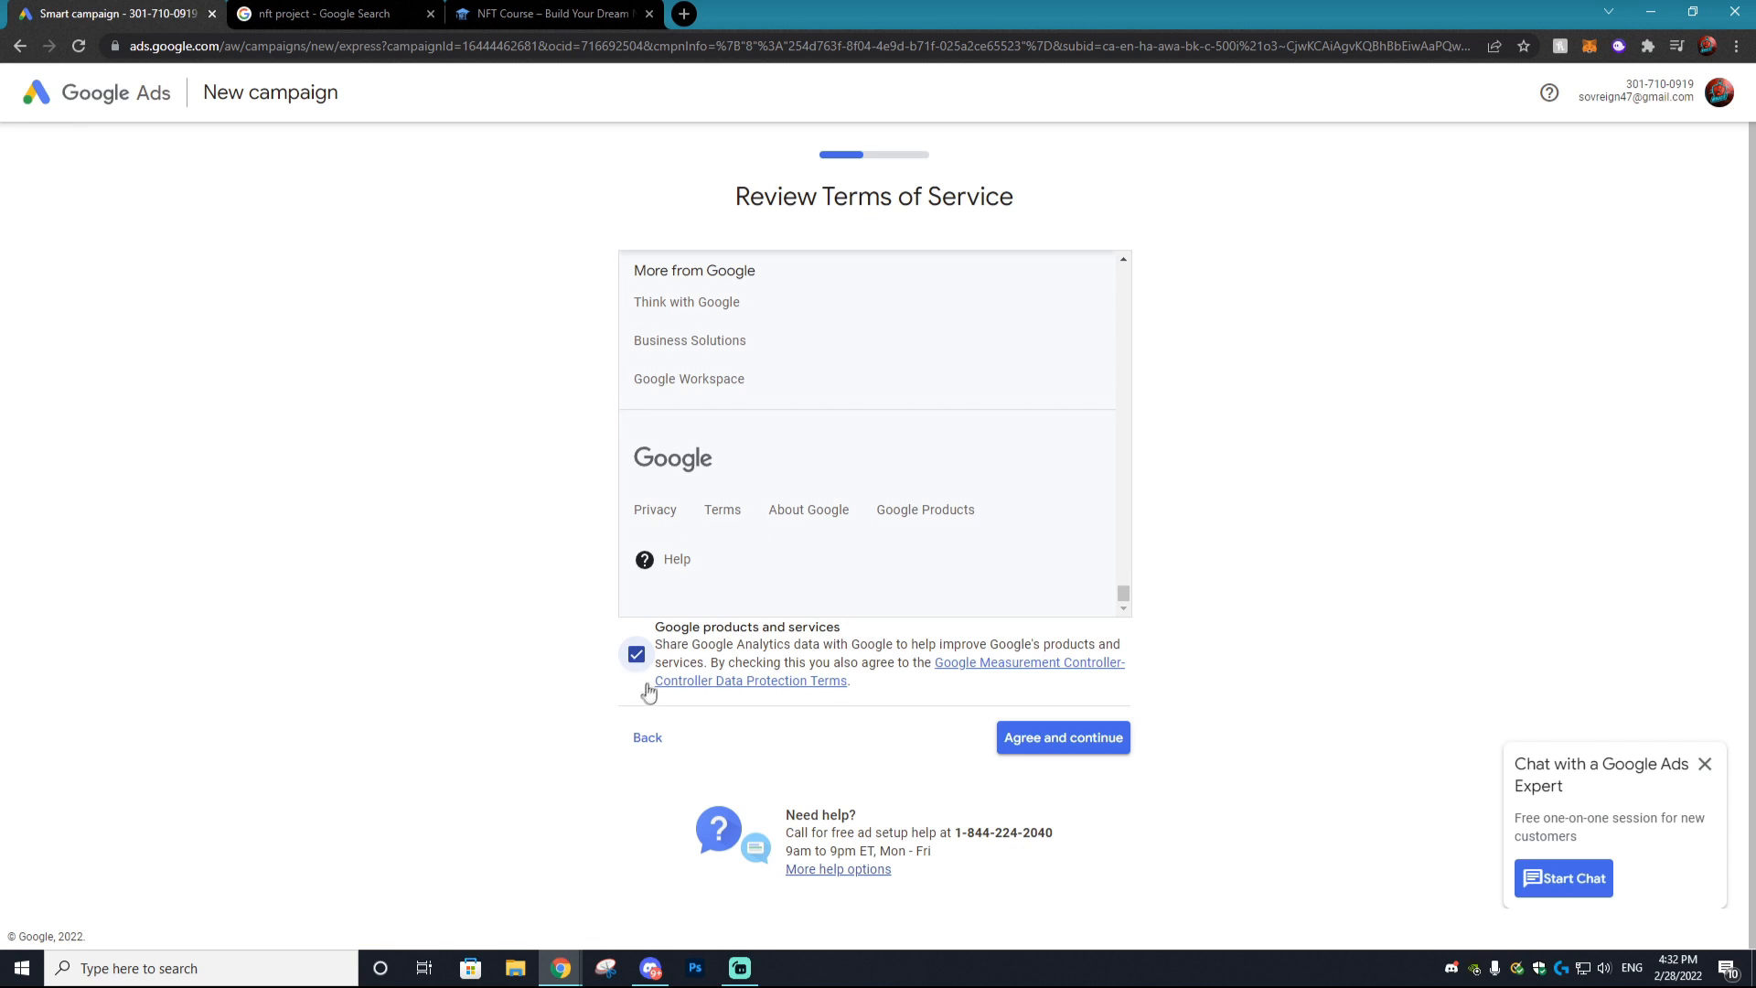
pyautogui.click(1085, 739)
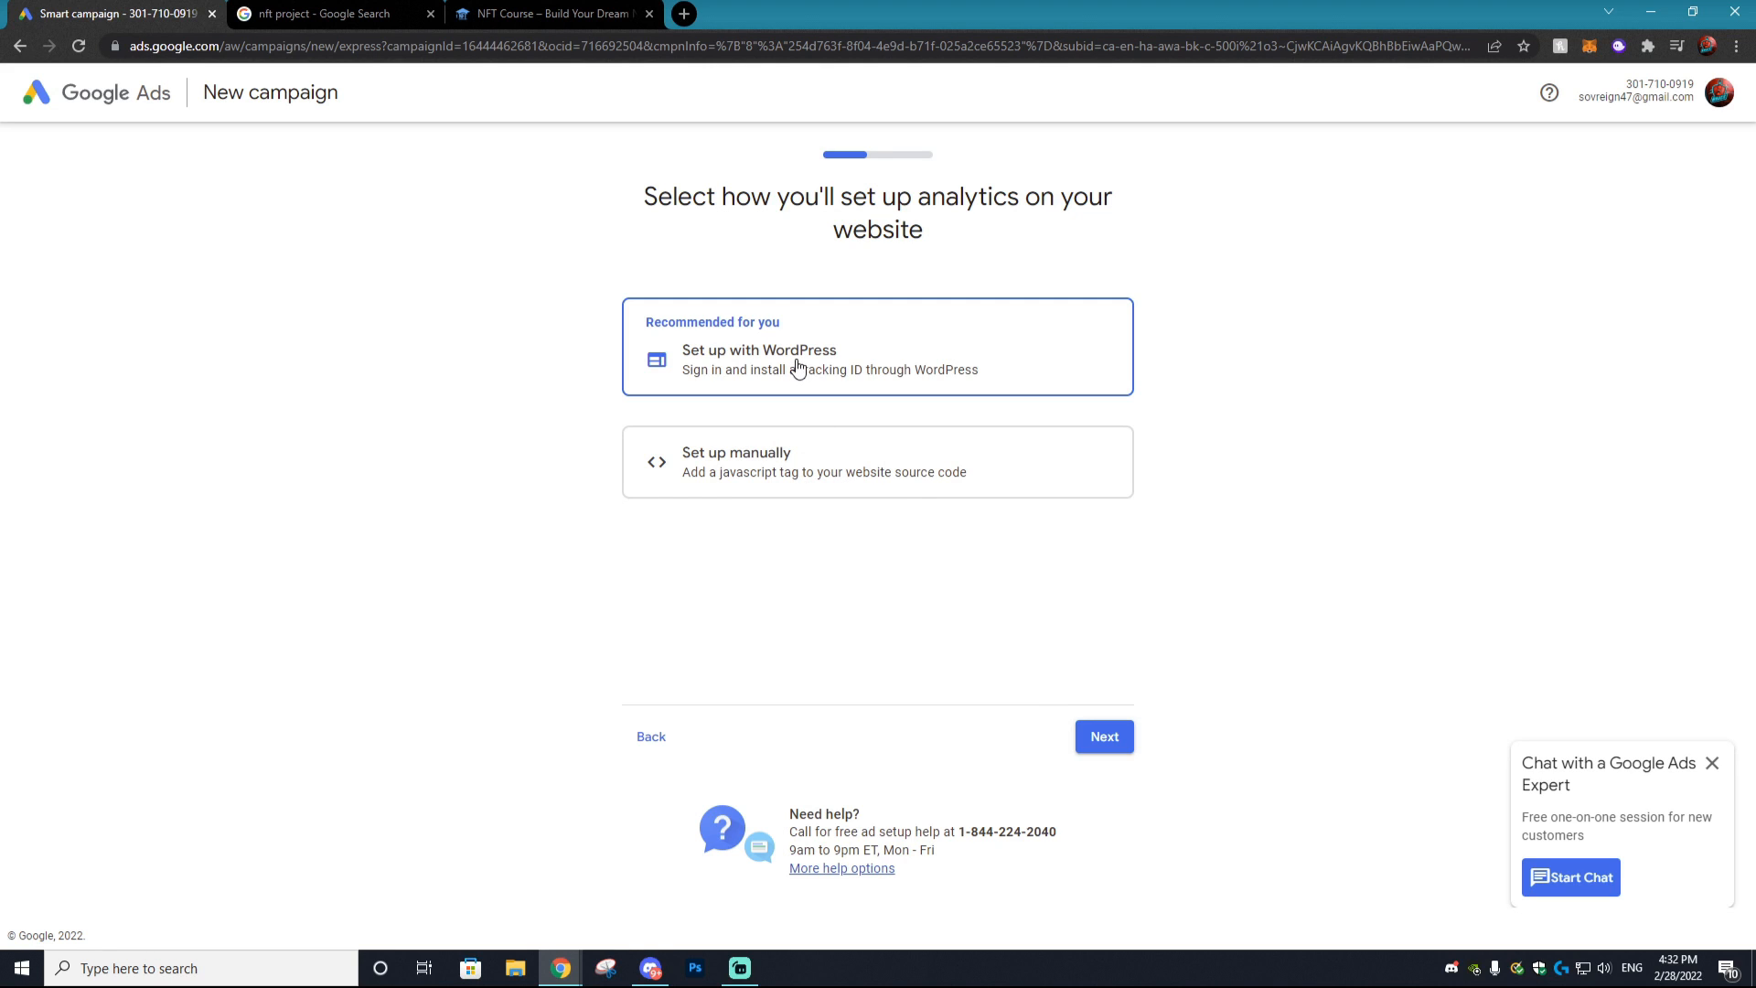
# Step: Choose to set up analytics with WordPress and copy the Google Analytics tracking tag
pyautogui.click(1100, 741)
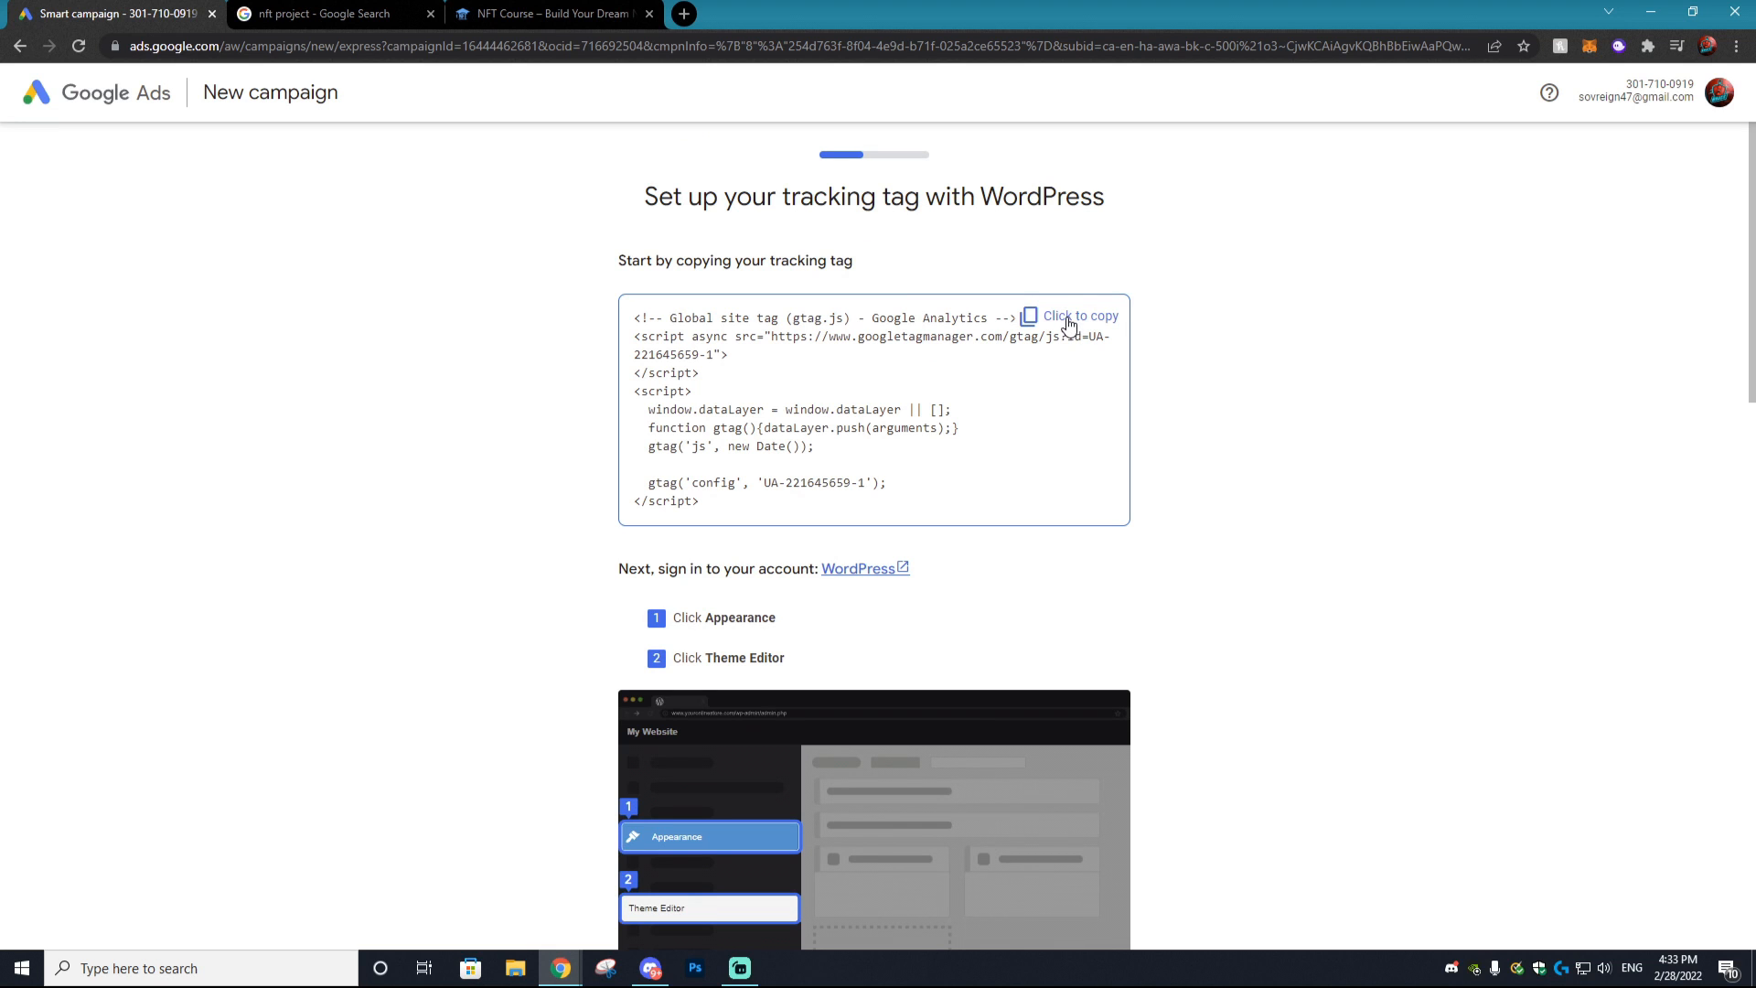
pyautogui.click(1069, 322)
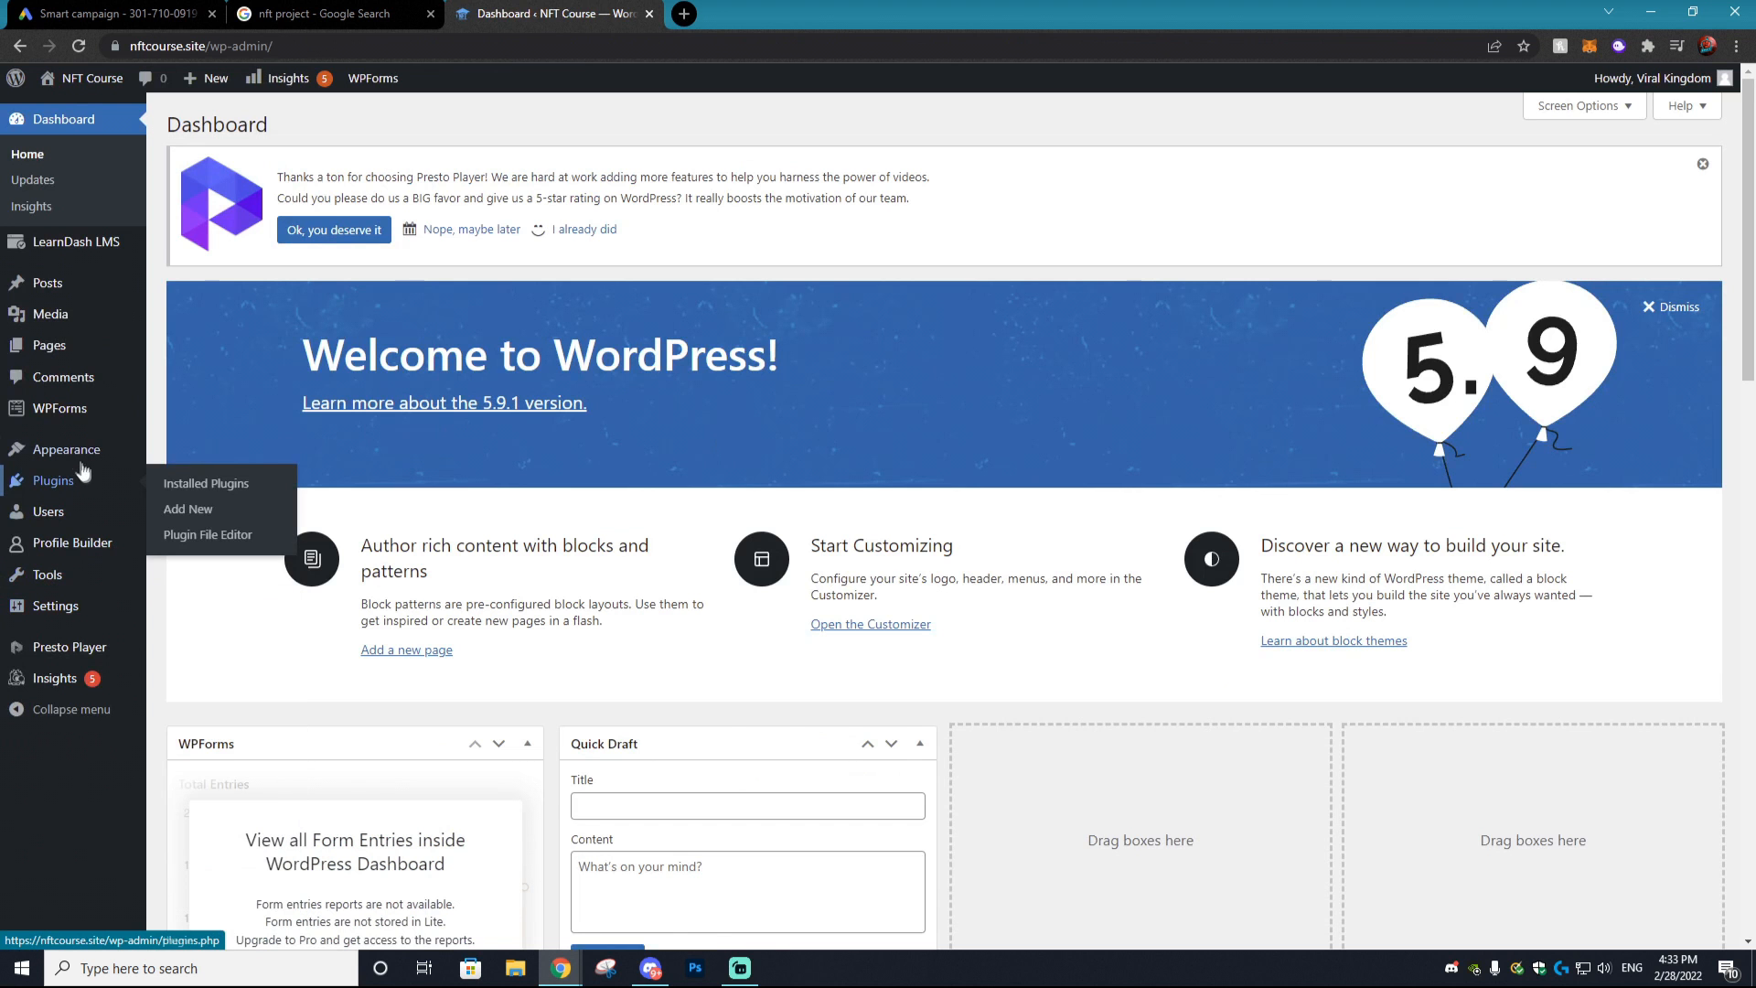
# Step: Paste the Google Analytics tag just before the closing head tag in the Astra theme's header.php and update the file
pyautogui.moveTo(77, 458)
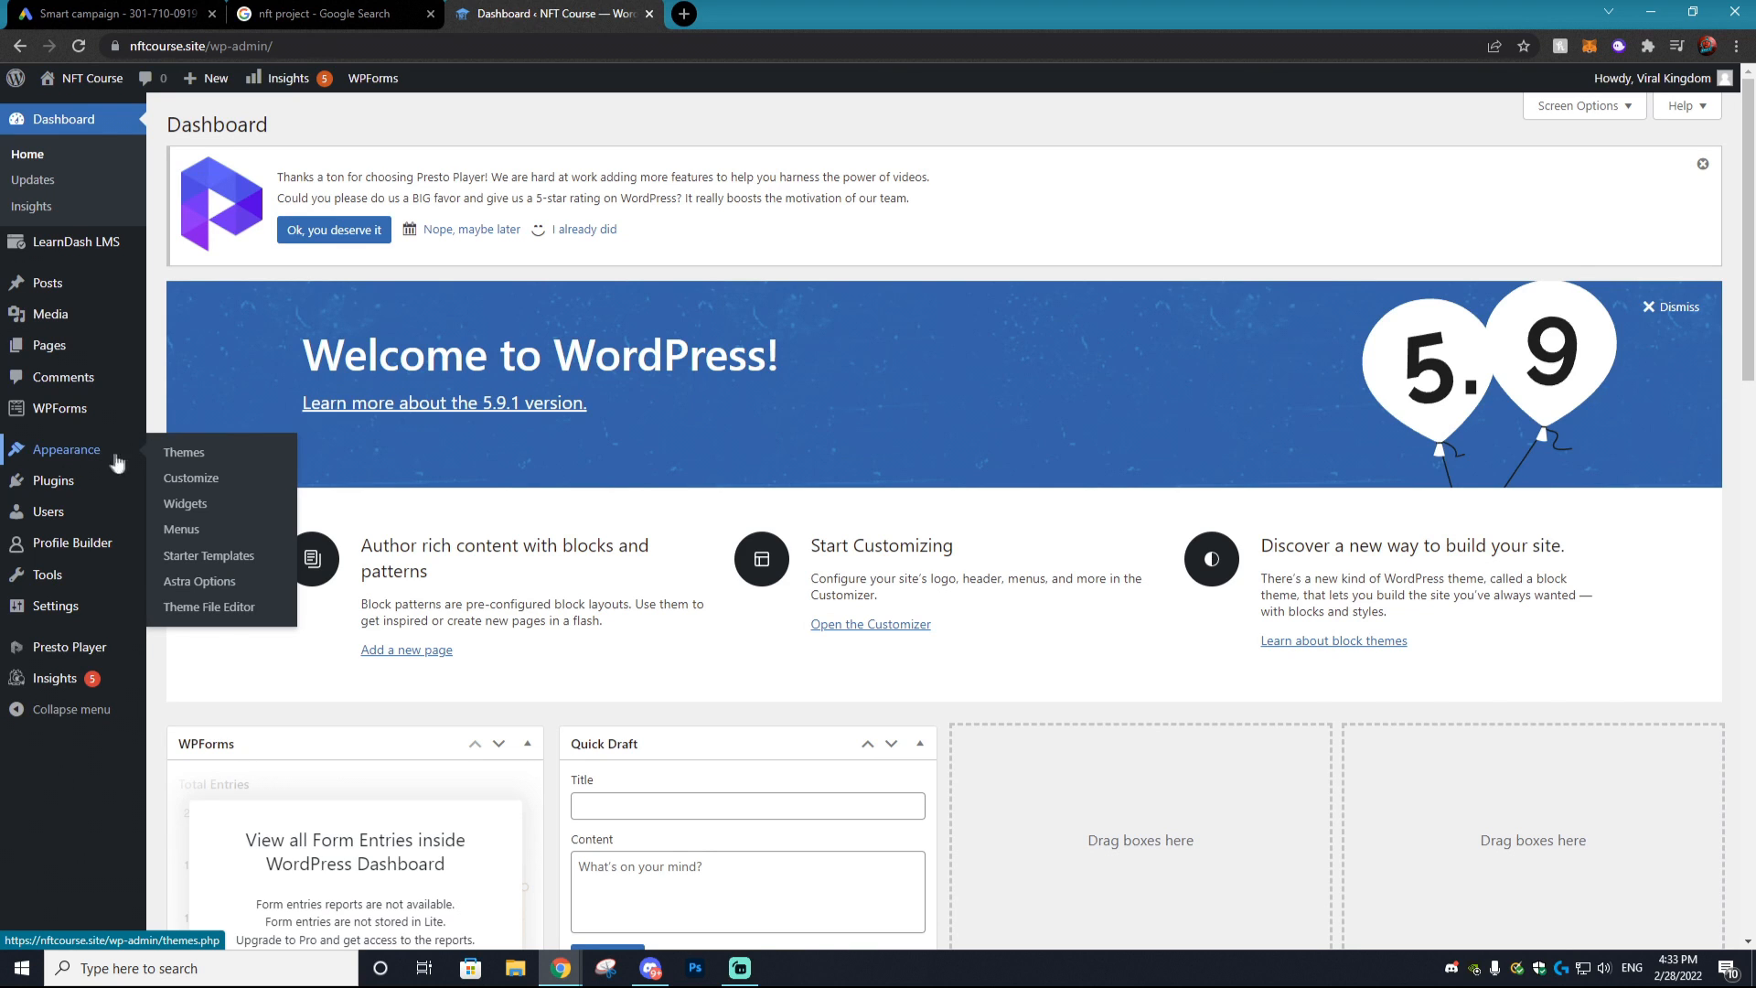
pyautogui.click(231, 611)
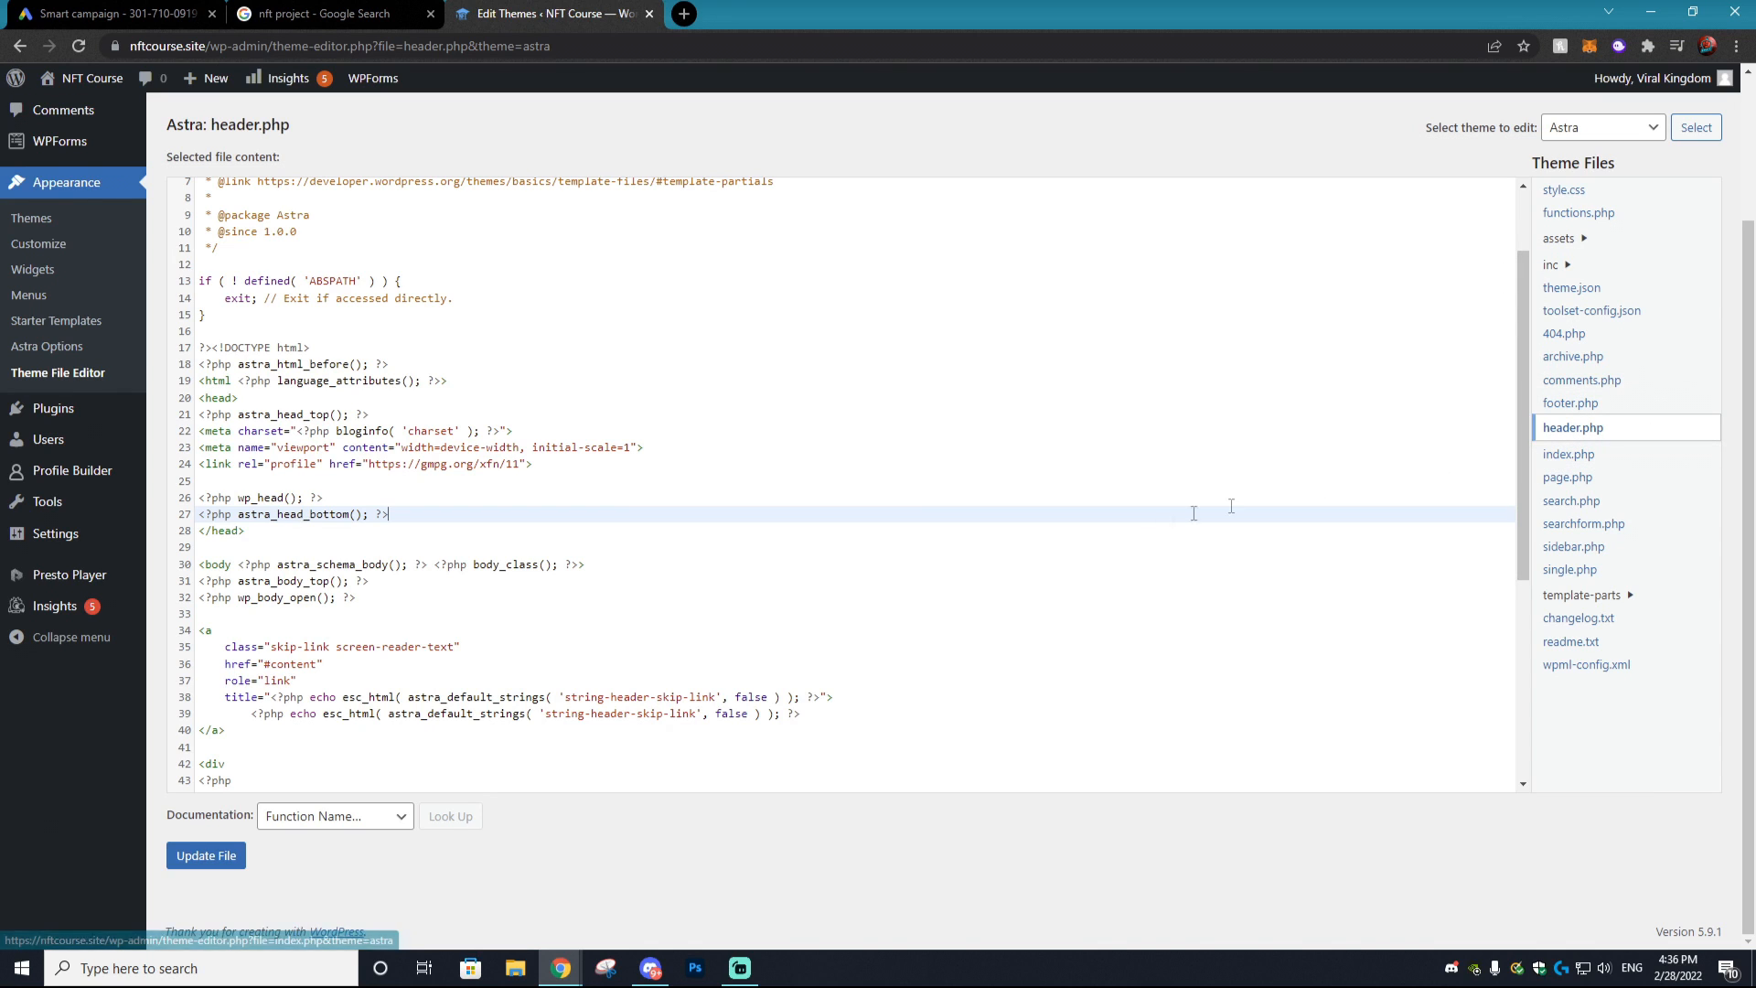
pyautogui.moveTo(200, 533); pyautogui.dragTo(244, 531)
pyautogui.click(249, 529)
pyautogui.click(442, 510)
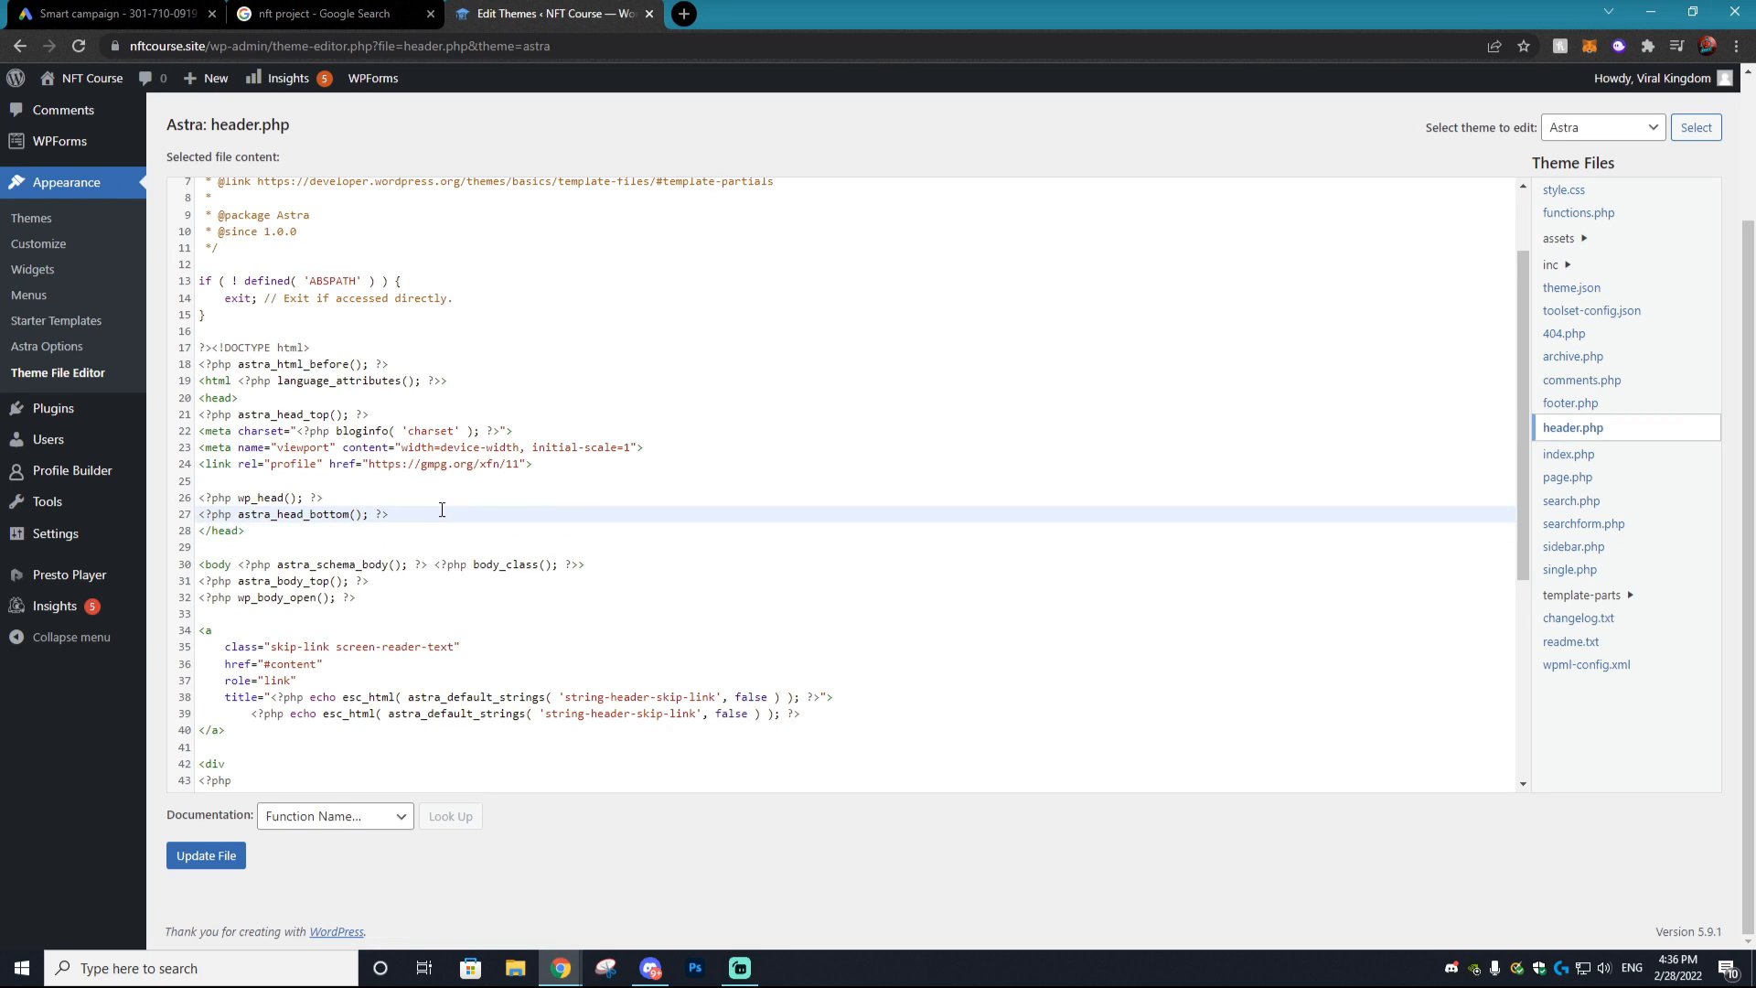
pyautogui.press('Return')
pyautogui.hotkey('ctrl', 'v')
pyautogui.click(620, 534)
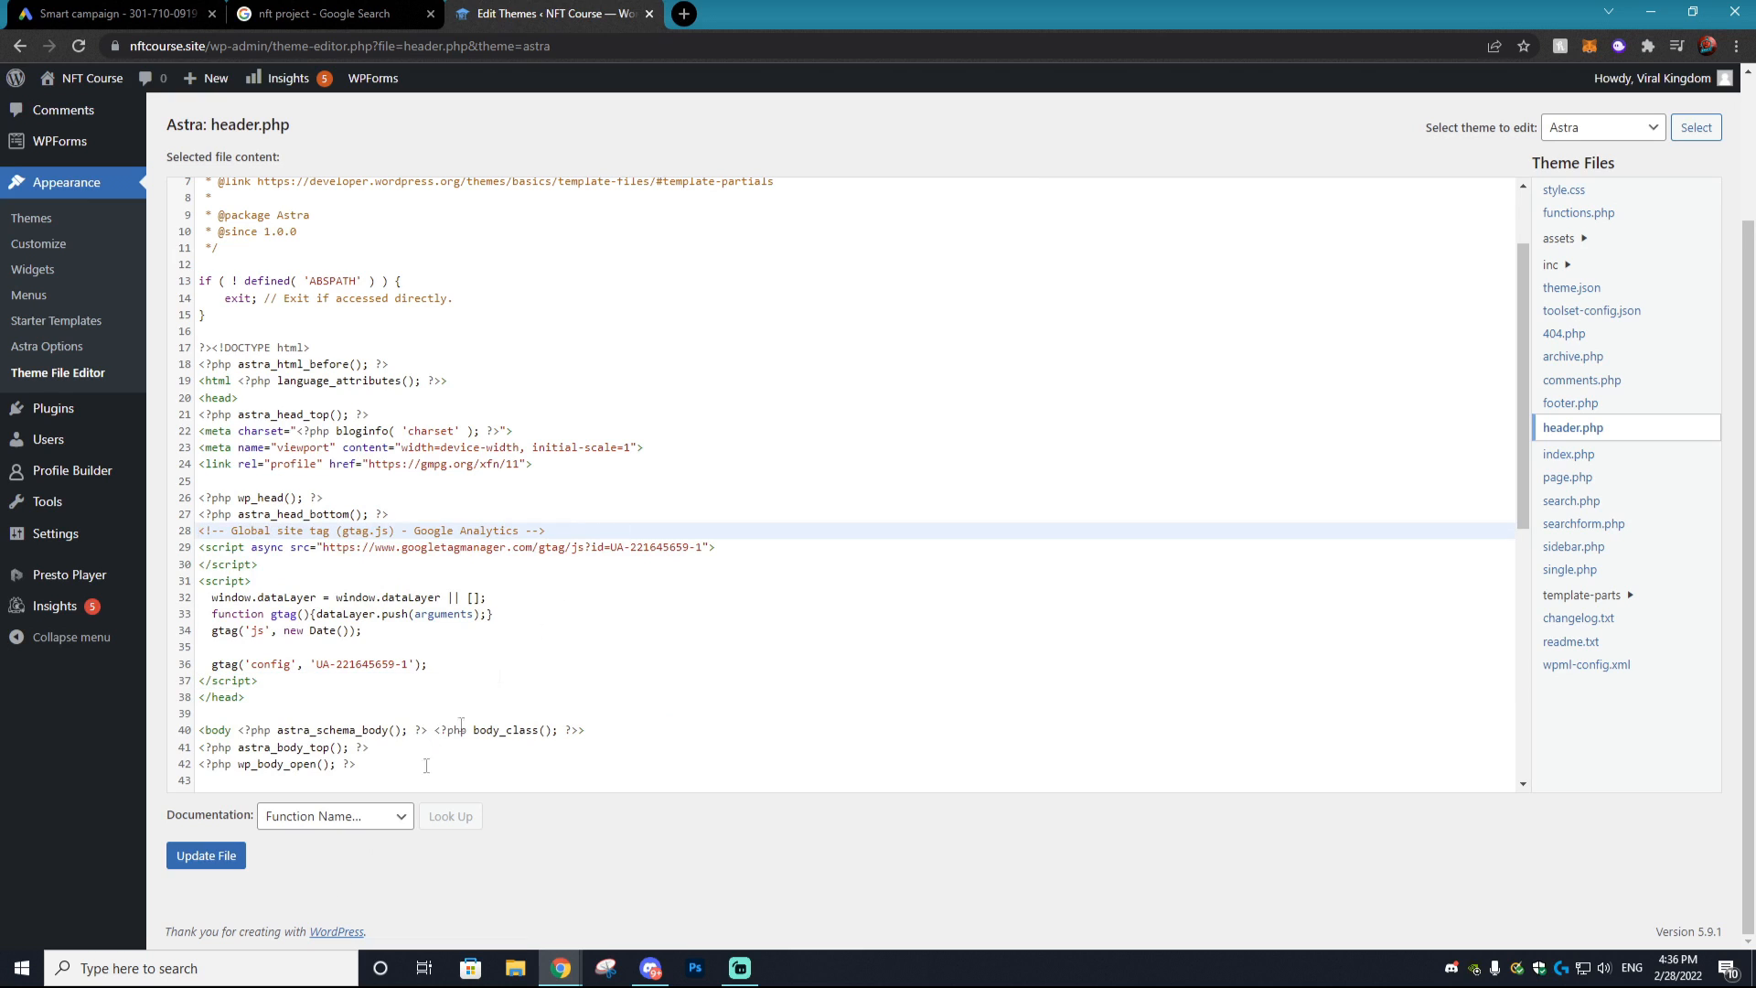
pyautogui.click(205, 857)
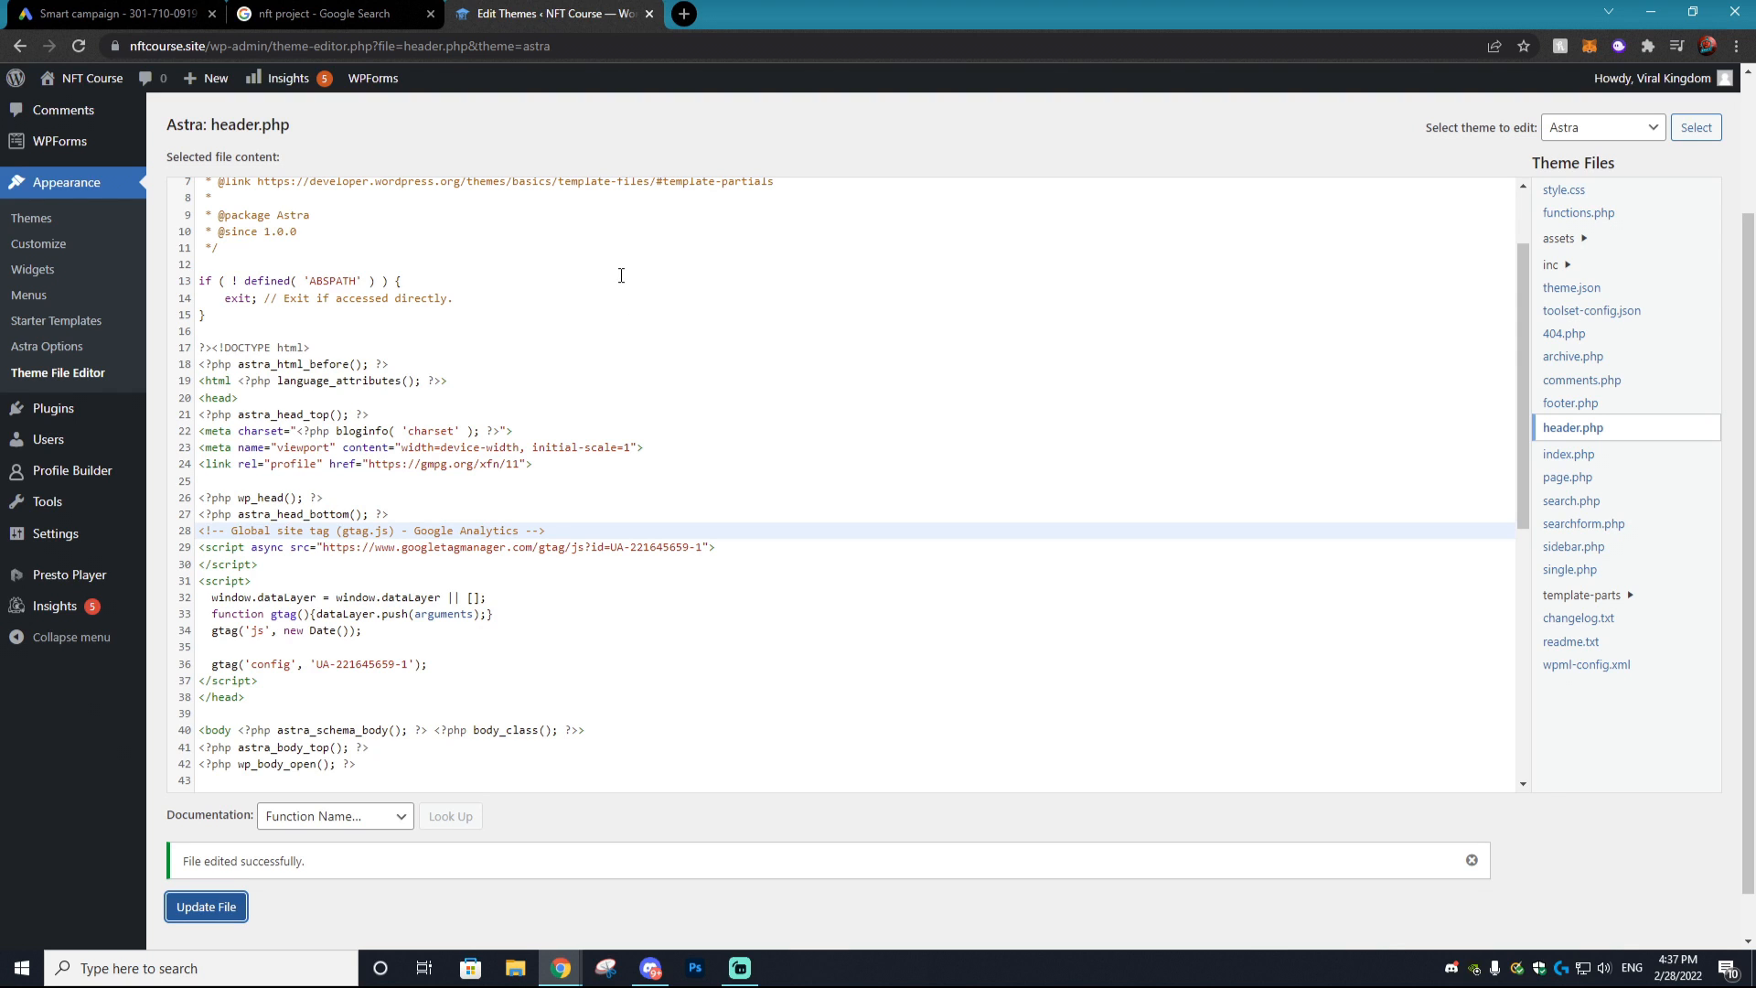
# Step: Continue the Google Ads analytics setup, accept the suggested Sign Up page as a tracked action, and proceed to the ad text
pyautogui.click(1051, 740)
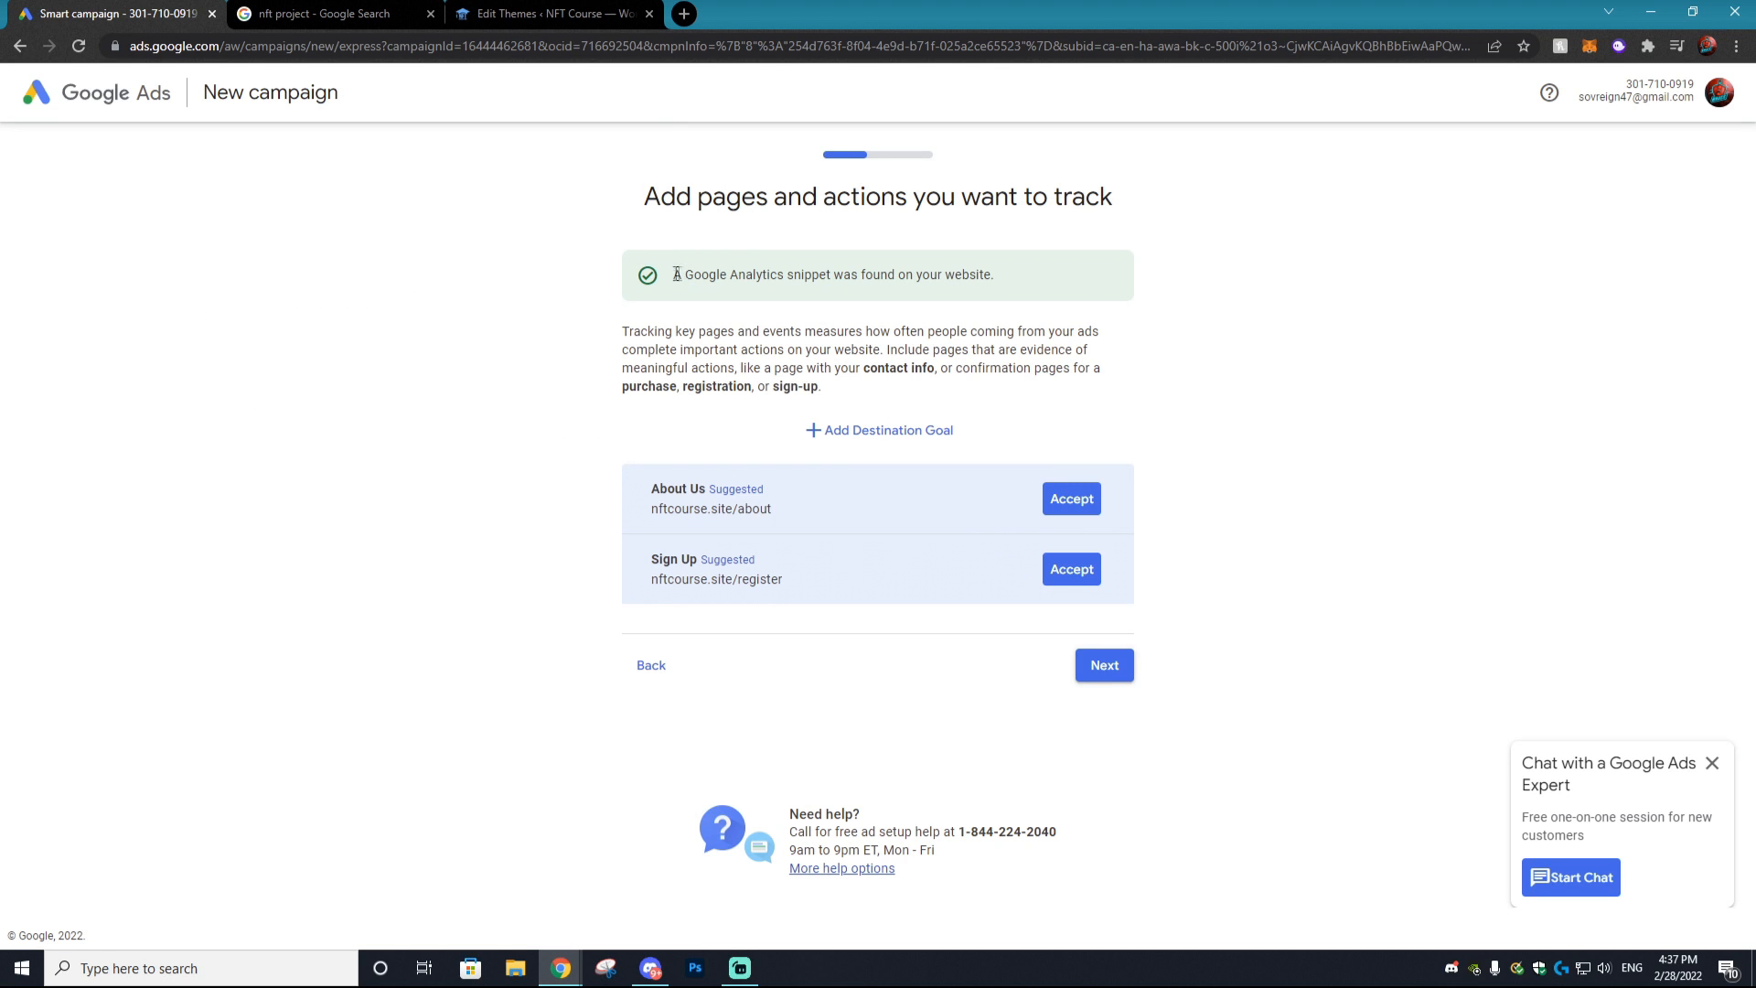
pyautogui.moveTo(677, 274); pyautogui.dragTo(995, 283)
pyautogui.click(1023, 276)
pyautogui.moveTo(772, 195); pyautogui.dragTo(1063, 225)
pyautogui.click(1095, 207)
pyautogui.click(1075, 576)
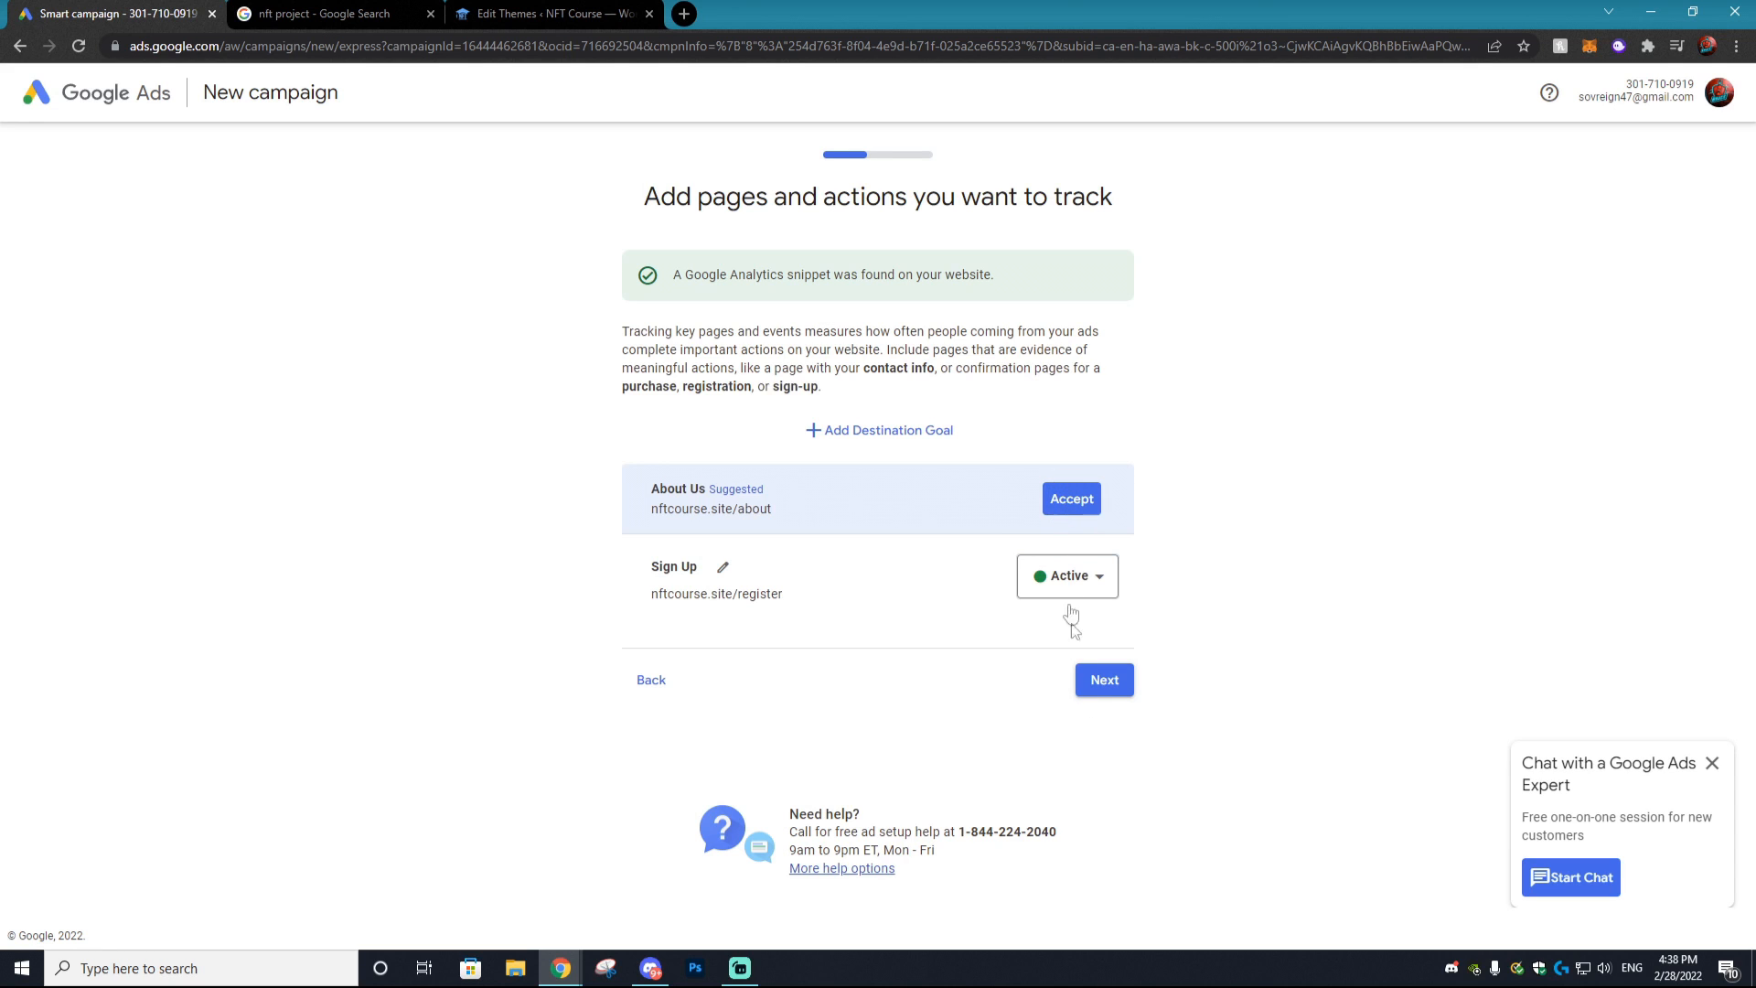
pyautogui.click(1109, 678)
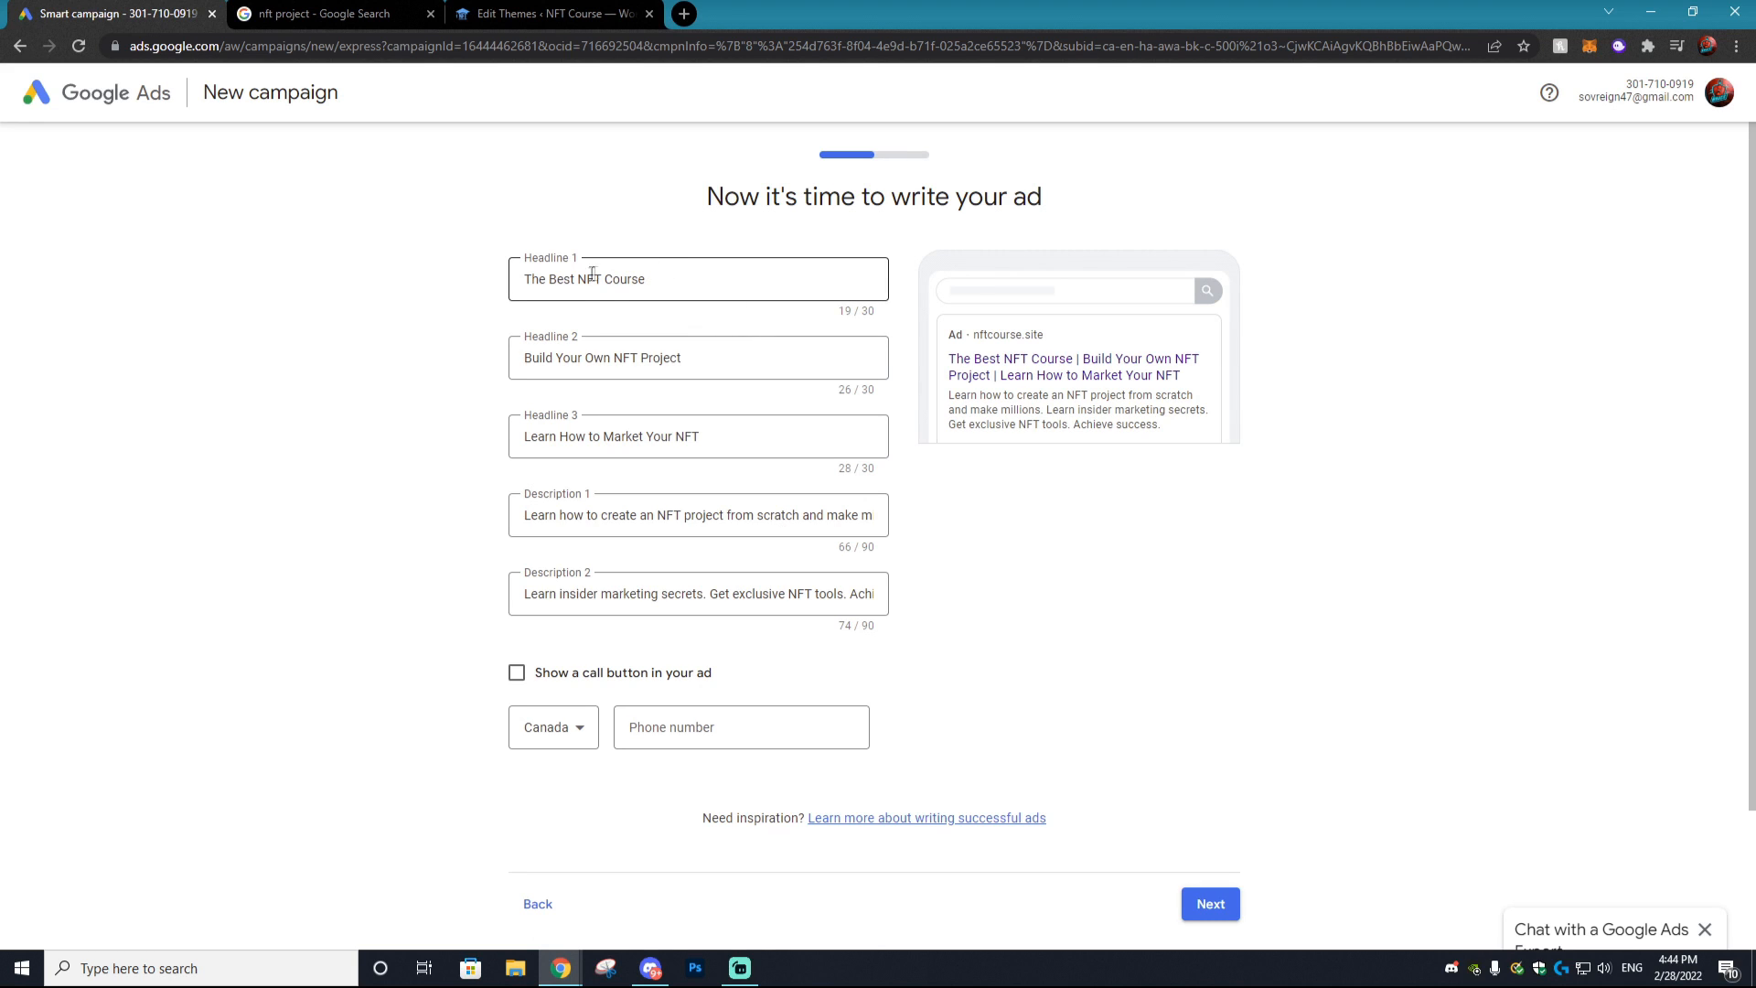
# Step: Accept the written ad headlines and descriptions without a call button and continue to the keyword themes
pyautogui.click(620, 357)
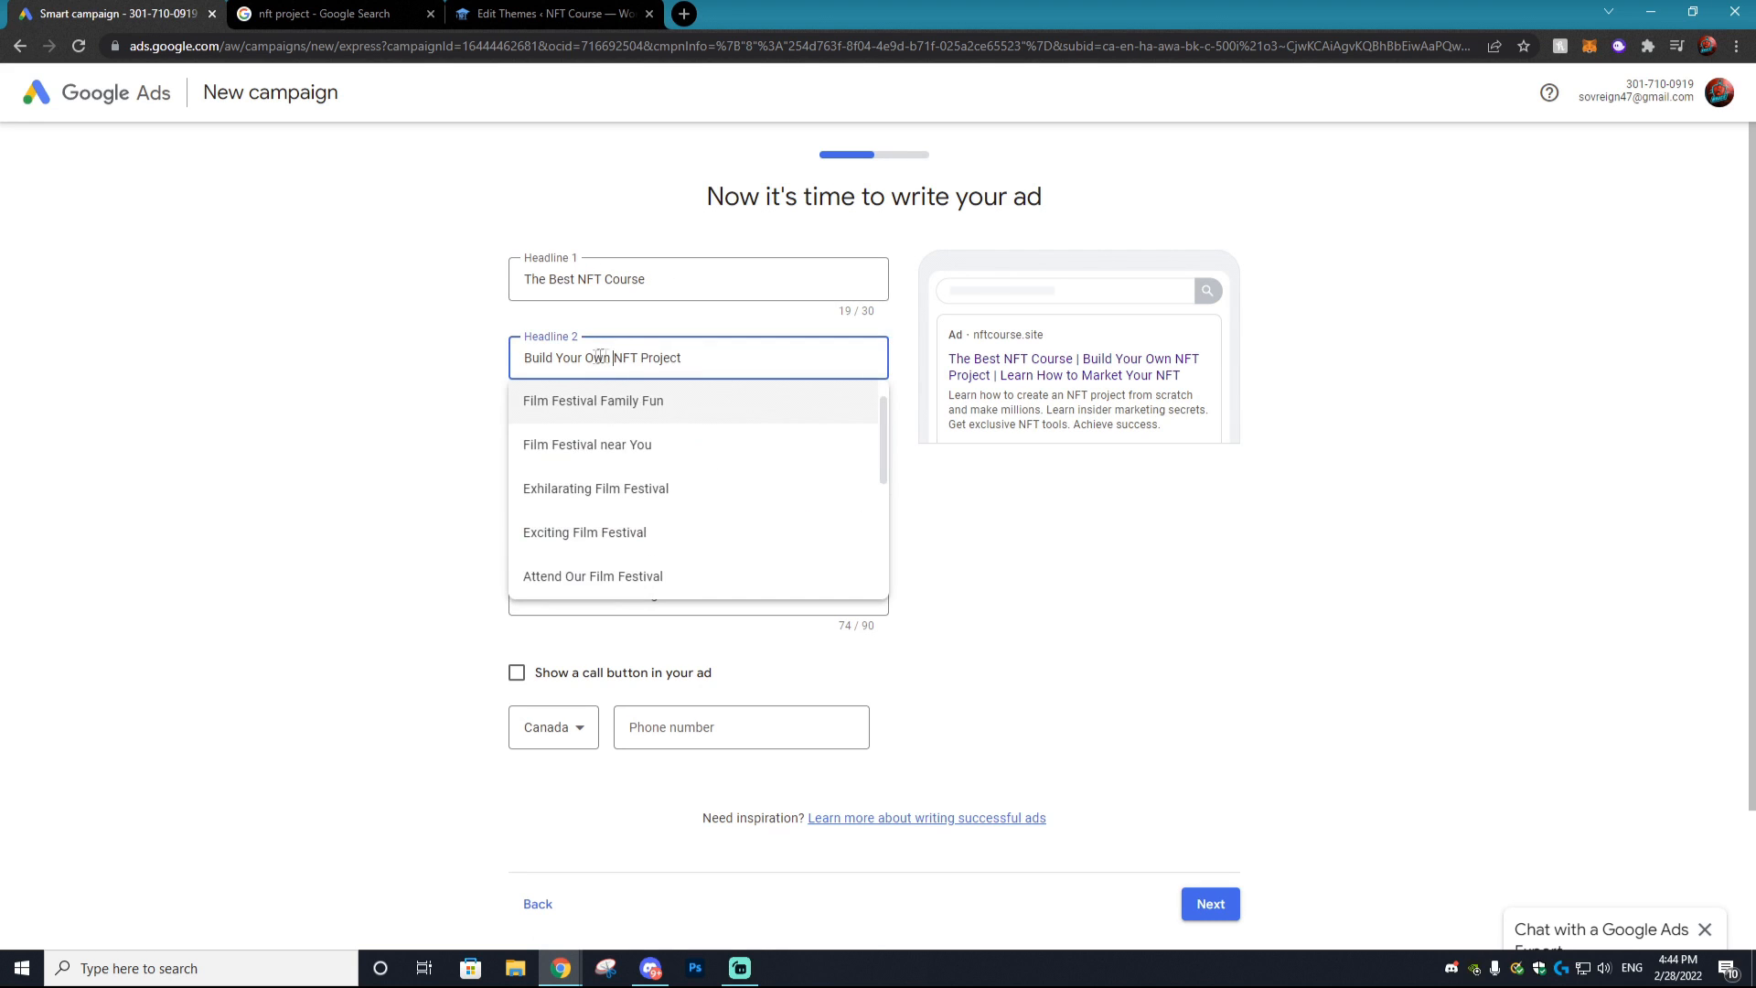
pyautogui.click(472, 363)
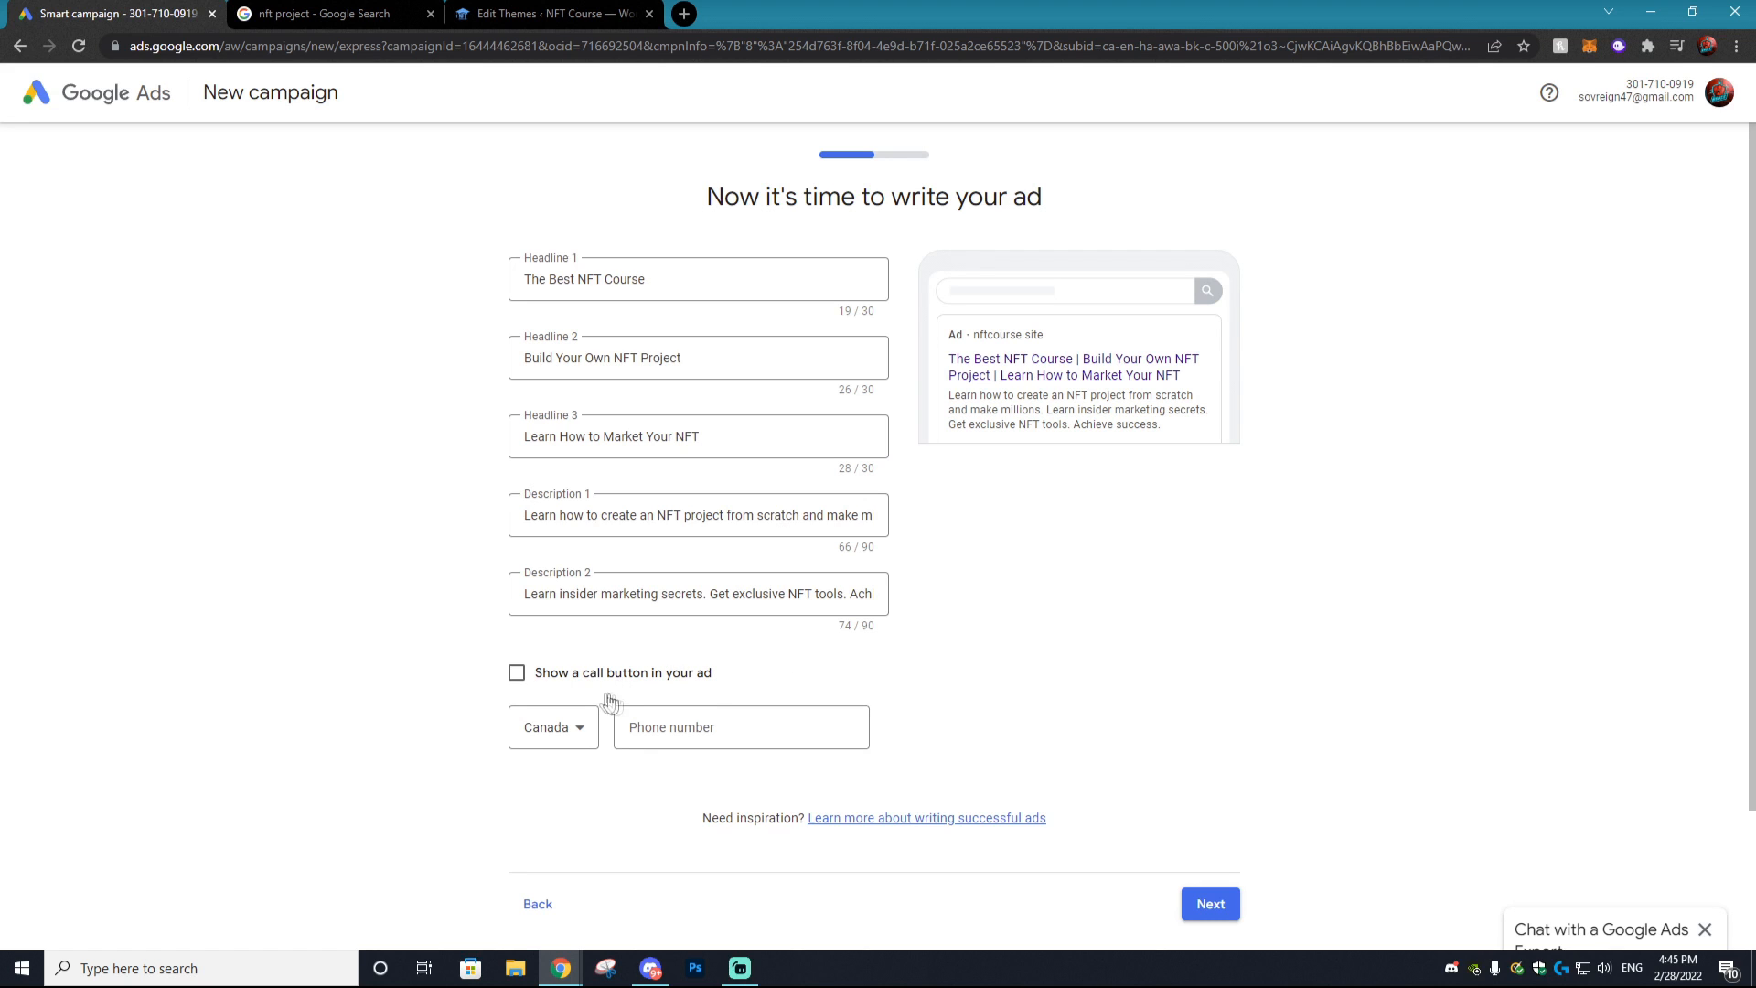
pyautogui.click(1204, 906)
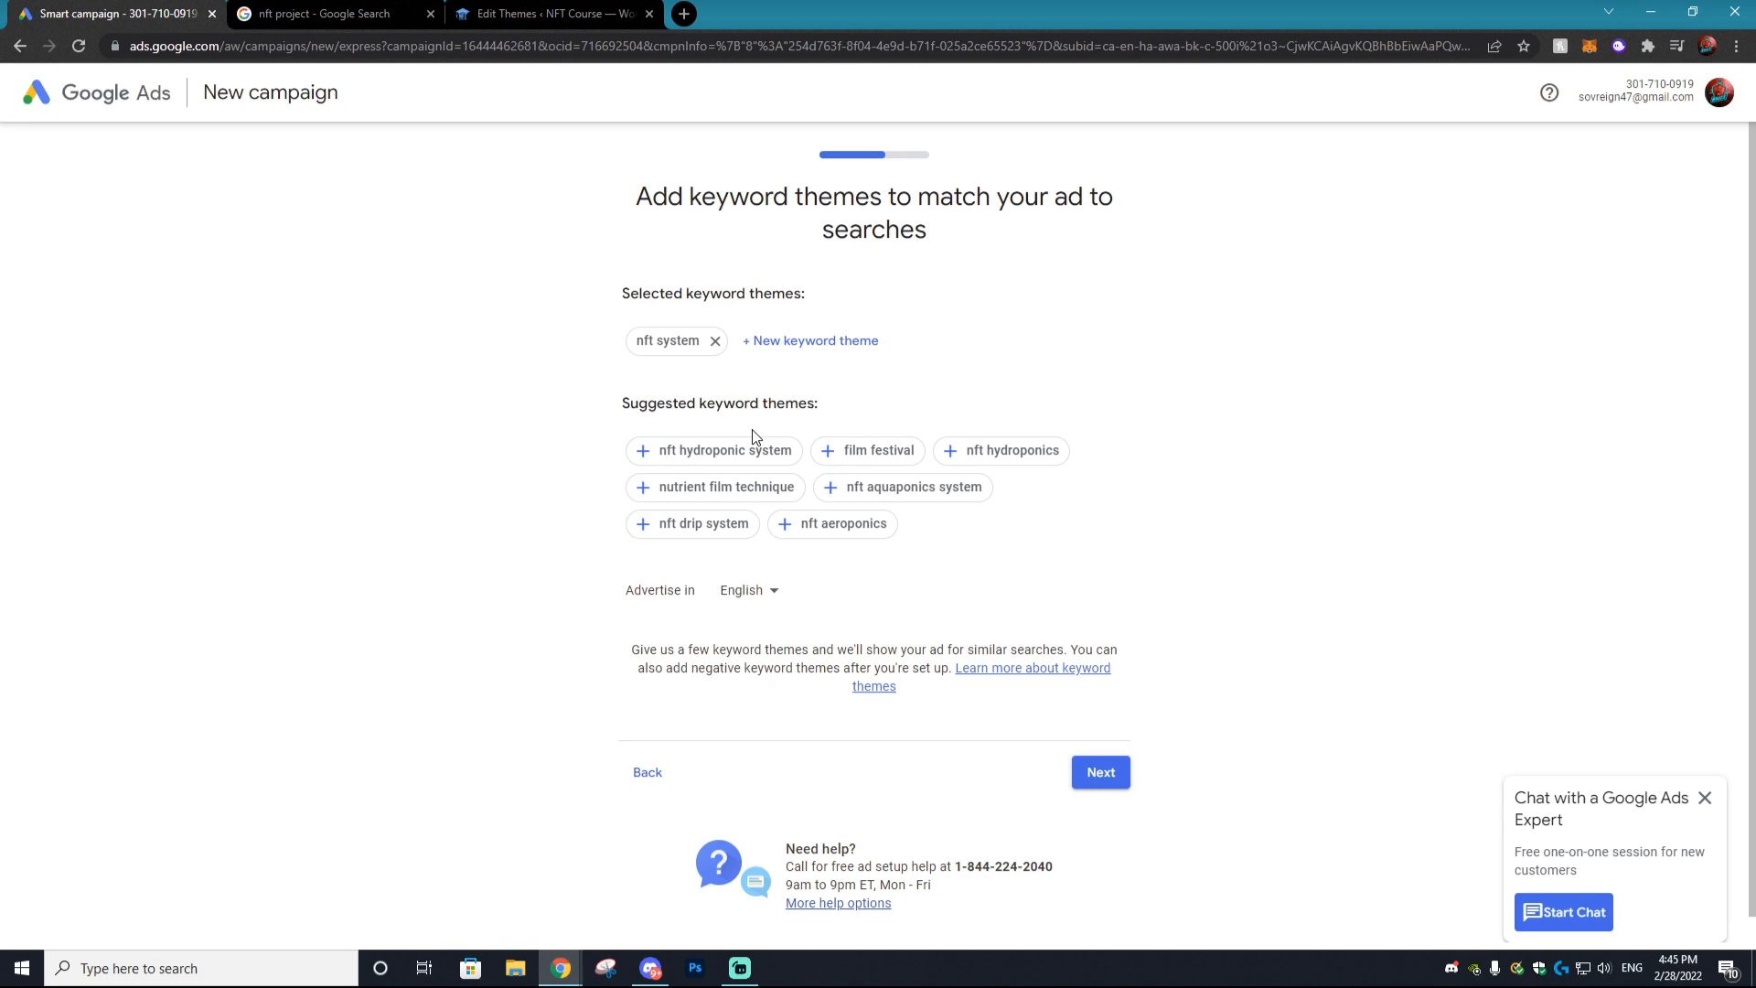
# Step: Replace the nft system keyword theme with nft project building course, nft marketing course and nft course
pyautogui.click(716, 344)
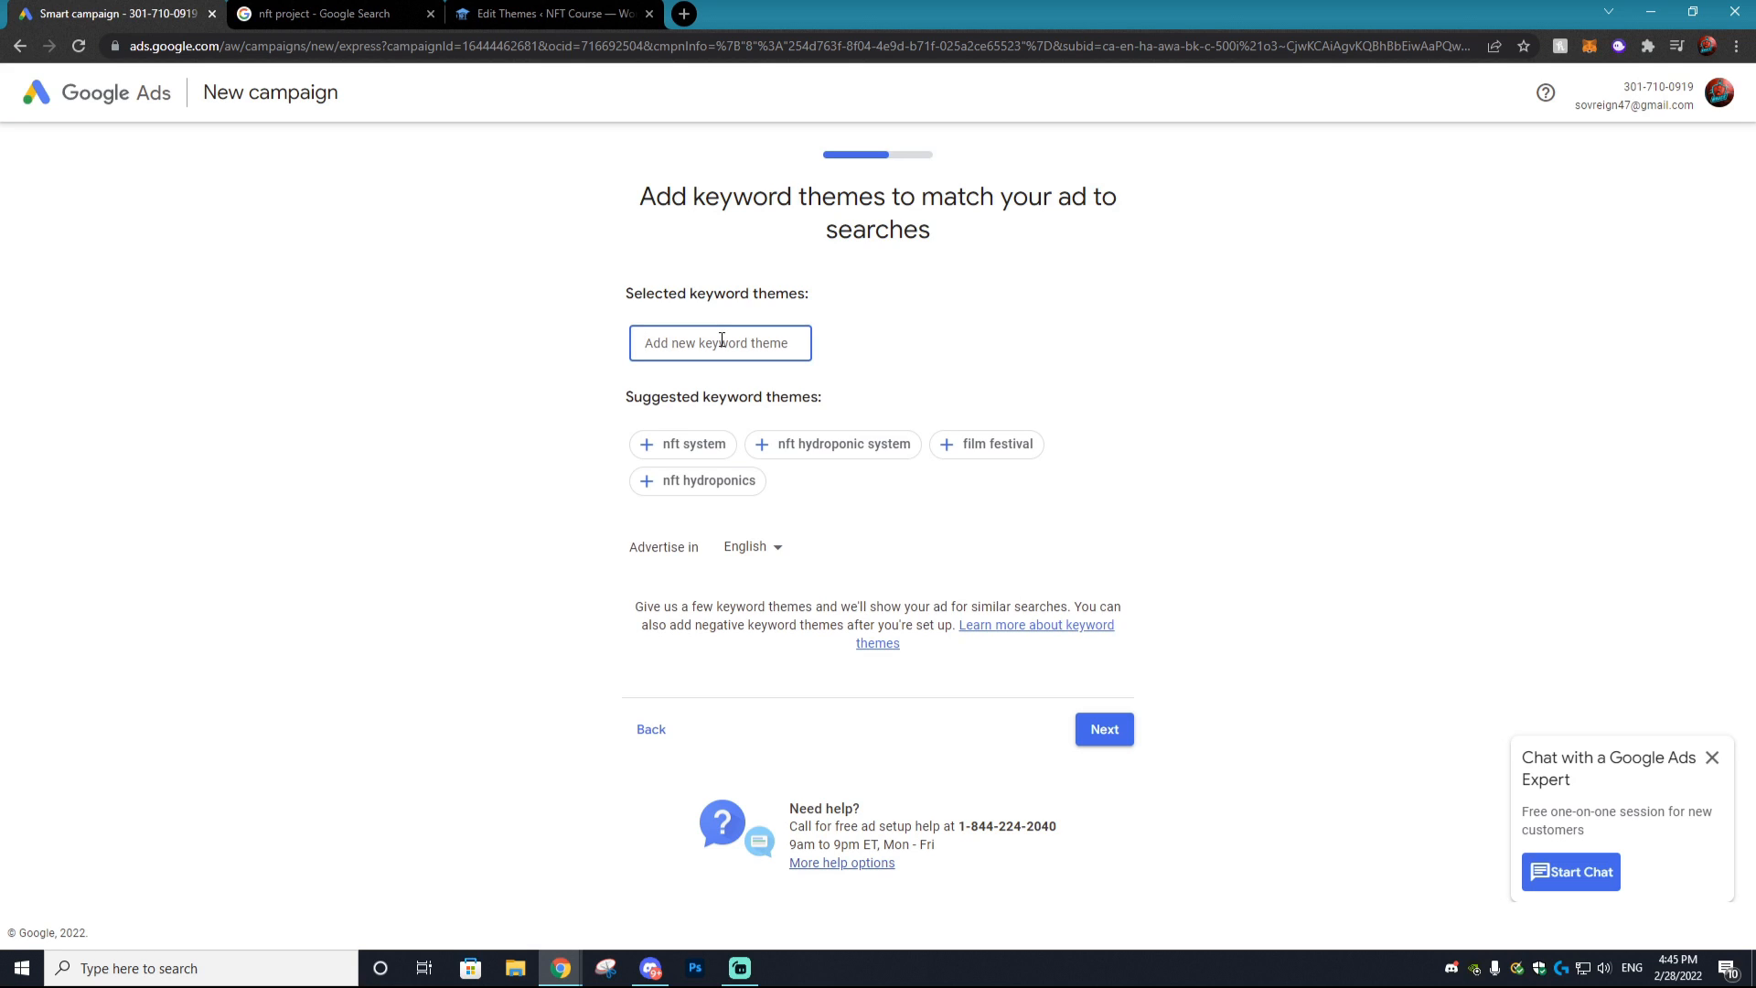
pyautogui.write('nft')
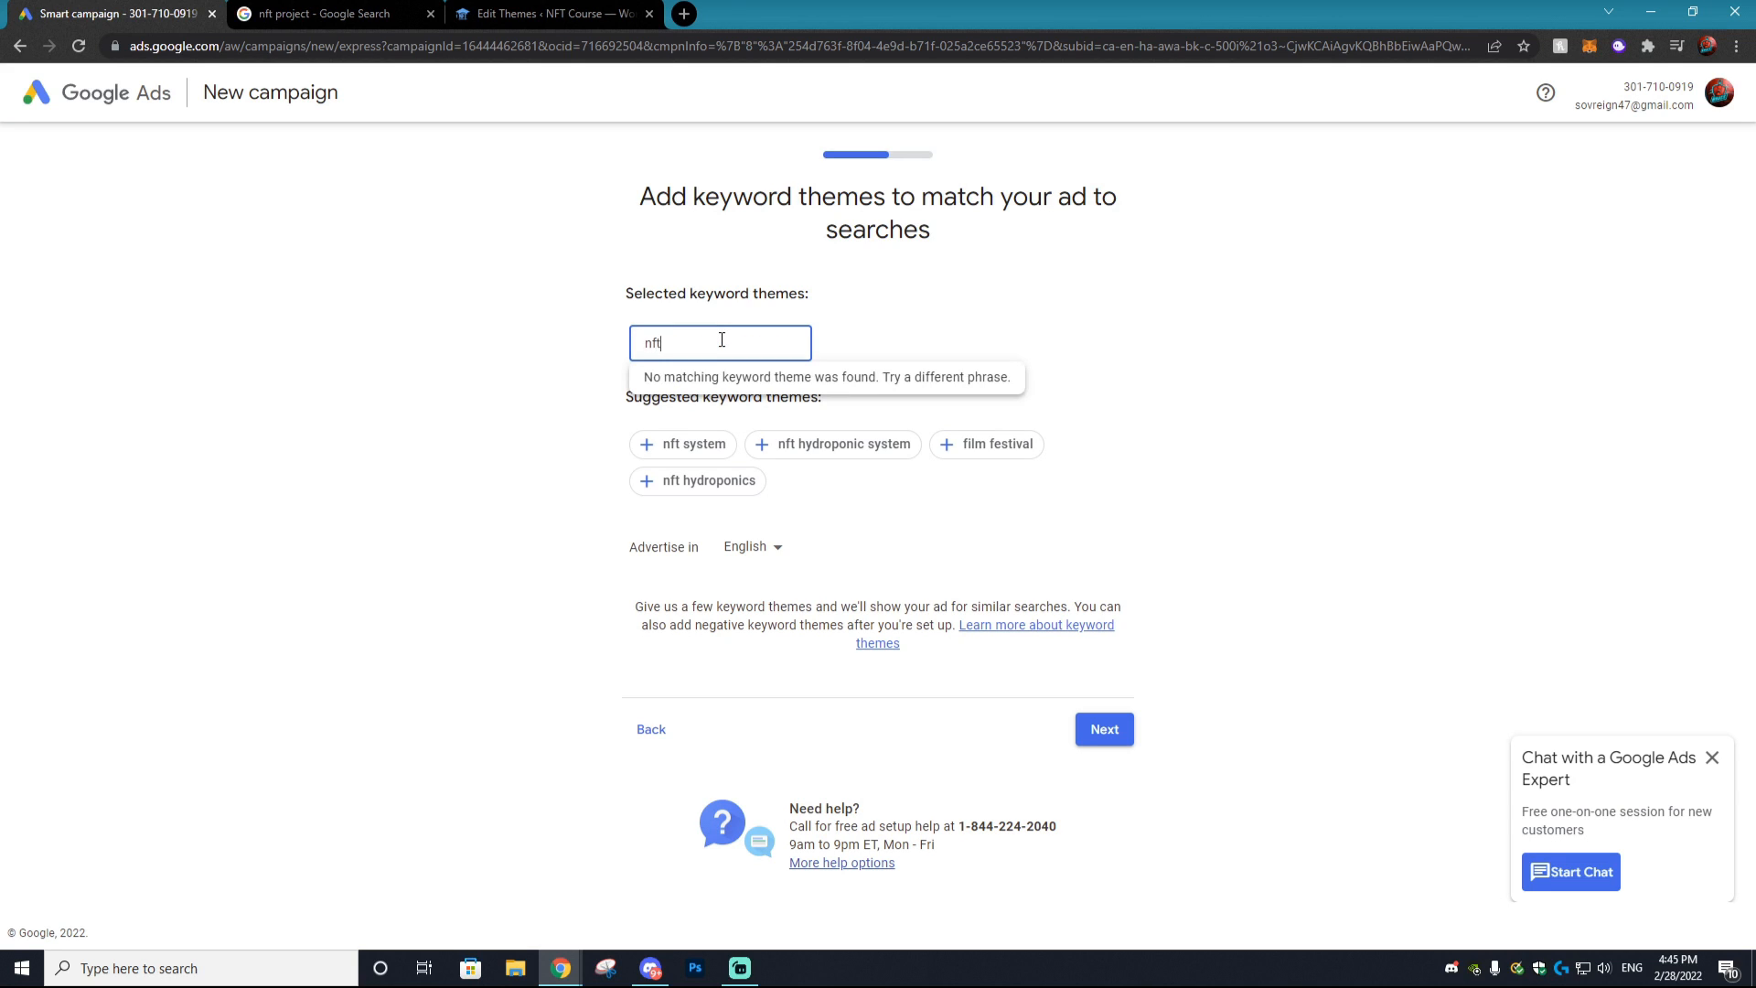
pyautogui.write(' project building course')
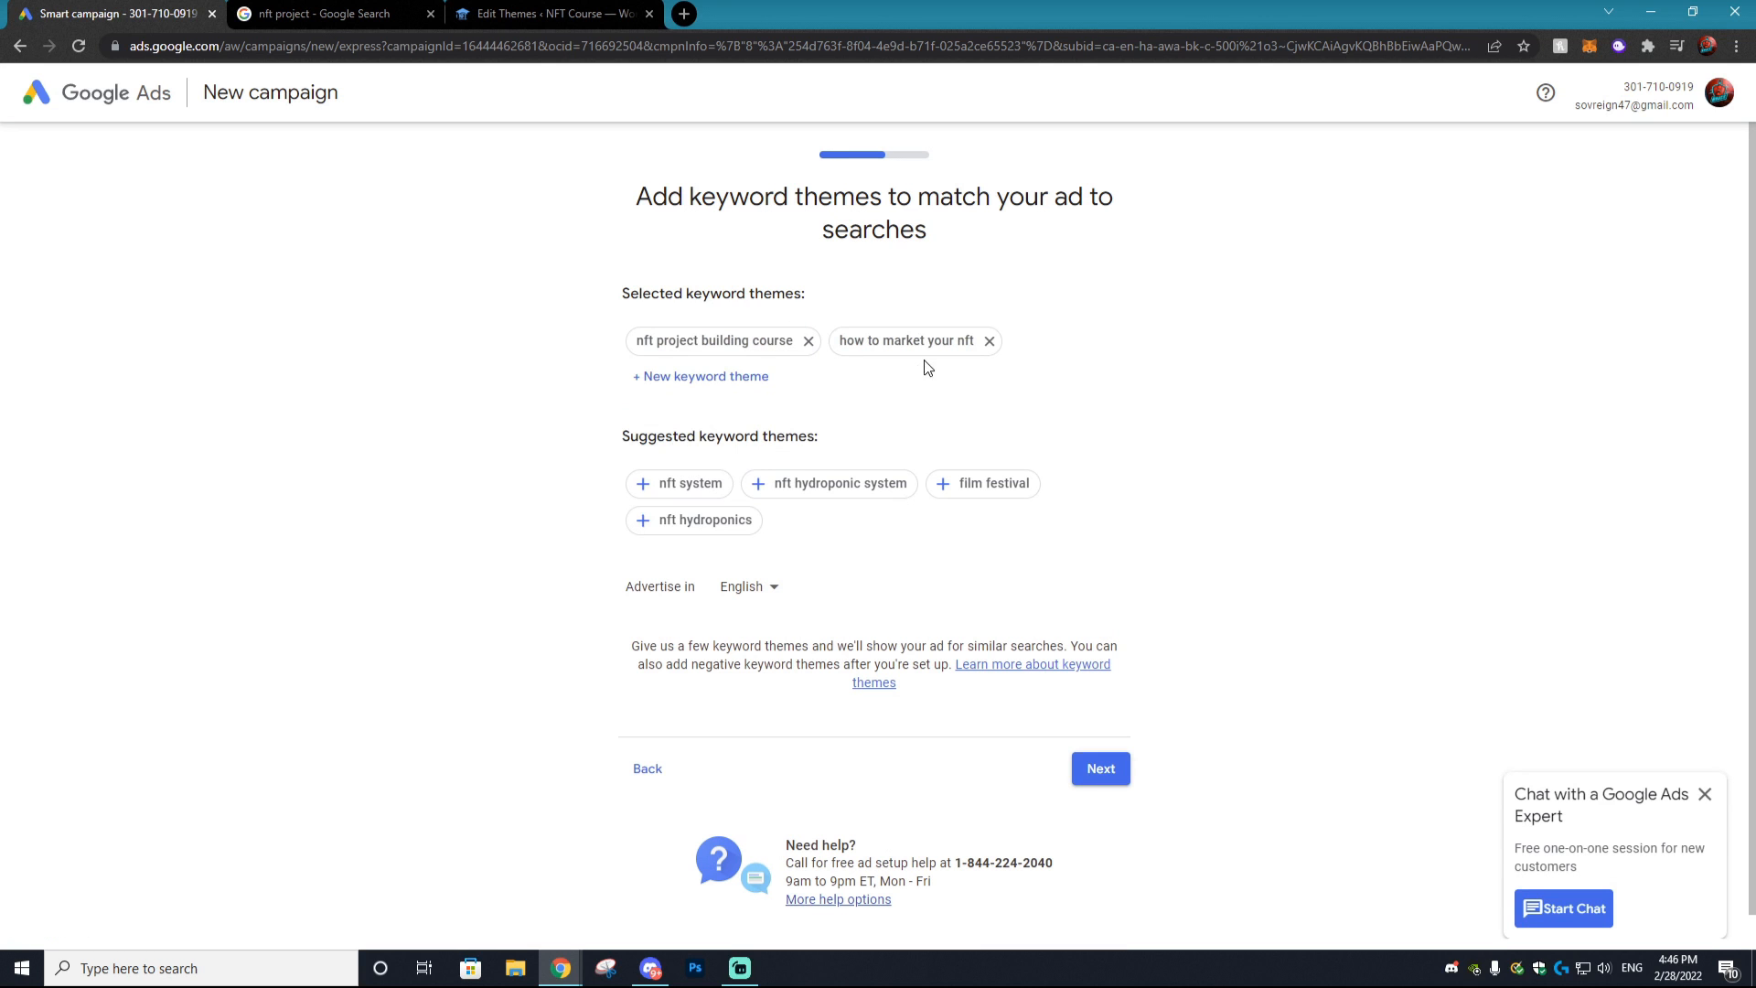
pyautogui.click(729, 376)
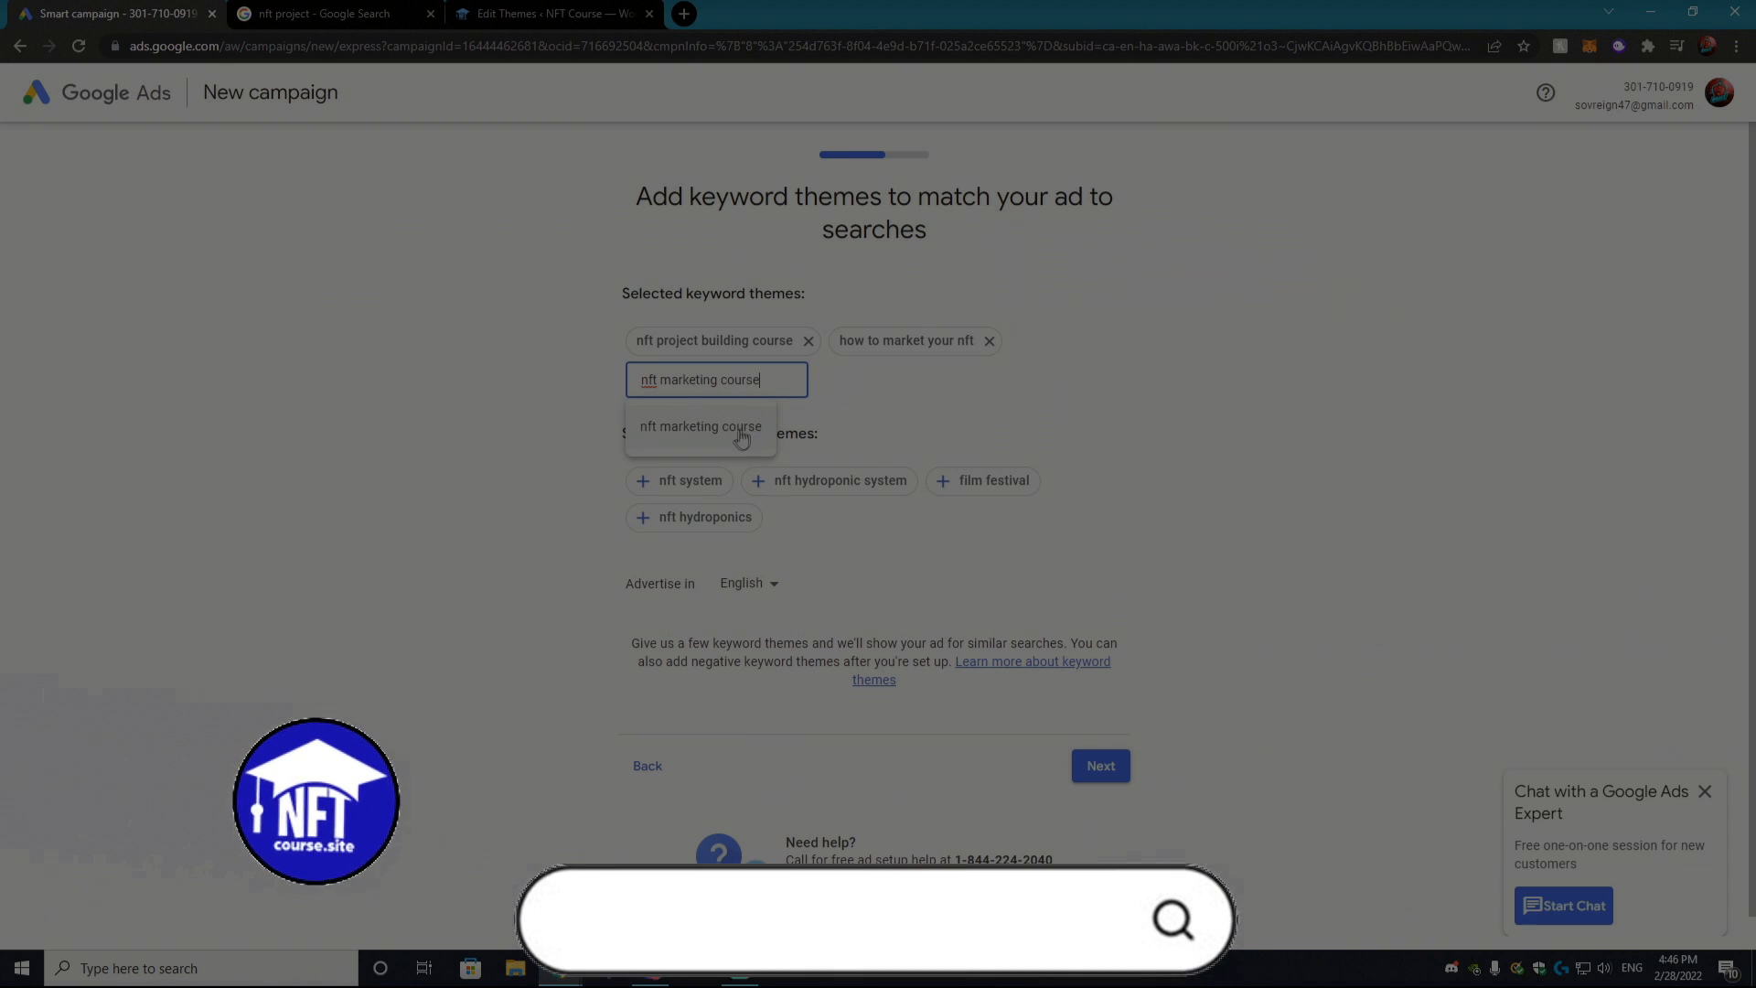
pyautogui.press('Return')
pyautogui.write('nft course')
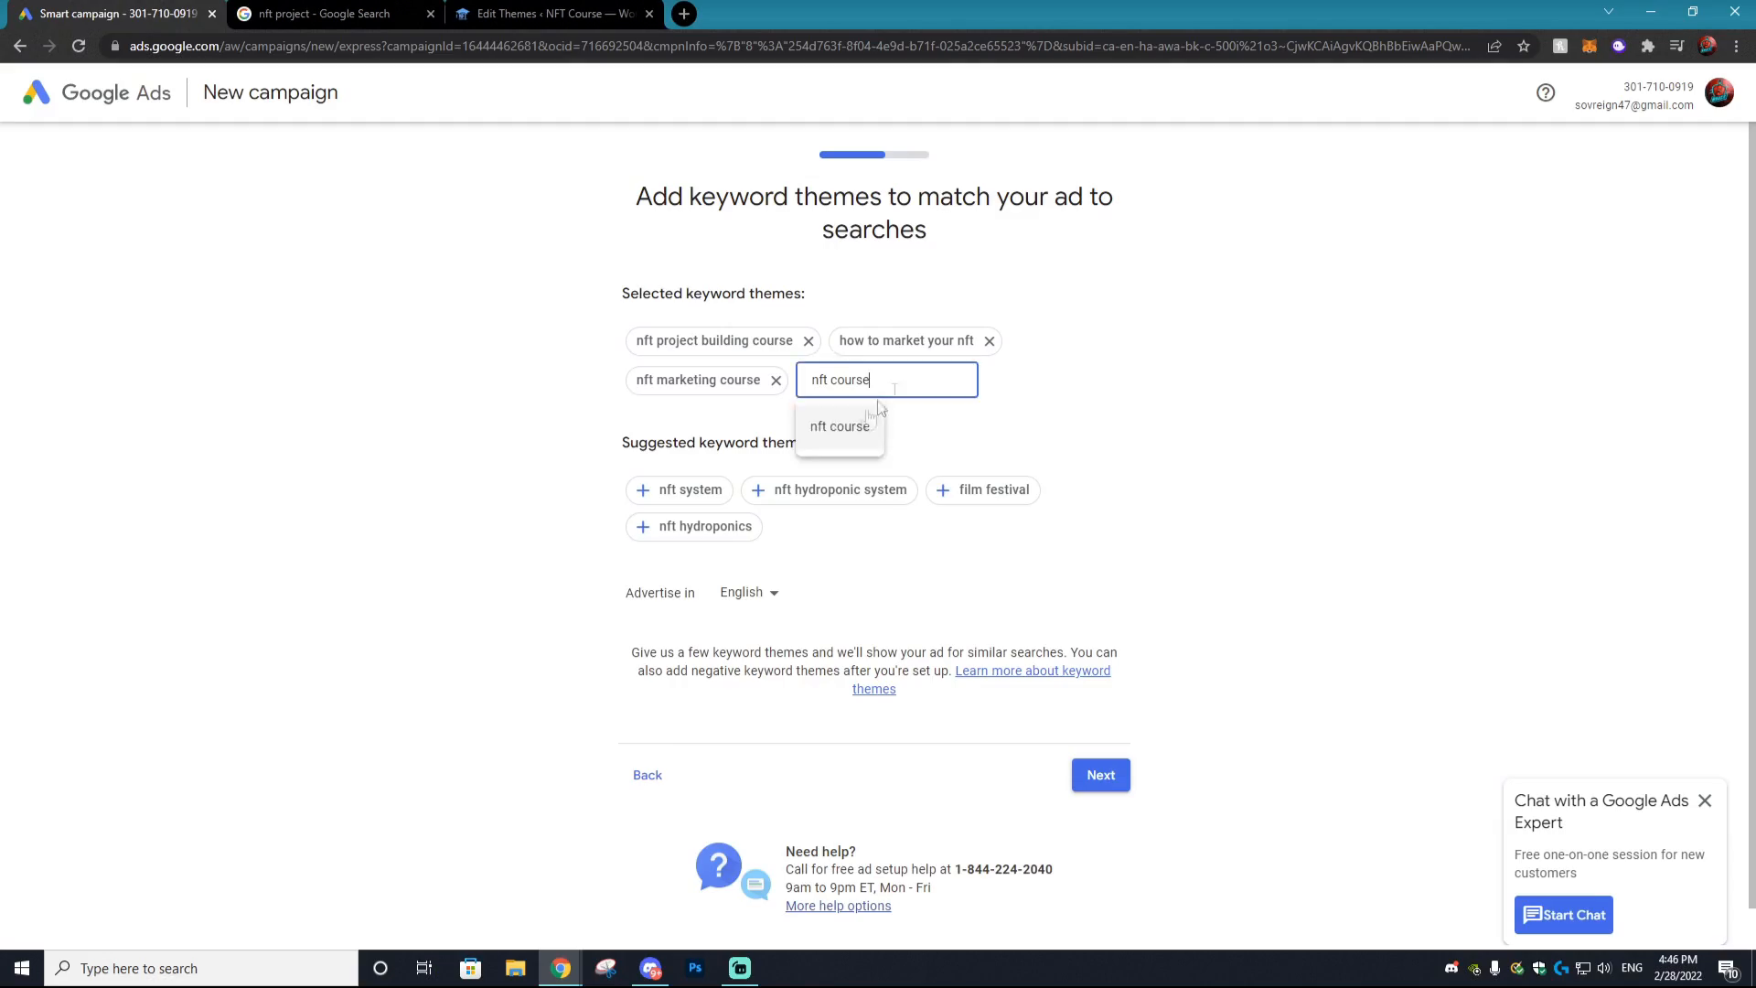
pyautogui.click(846, 428)
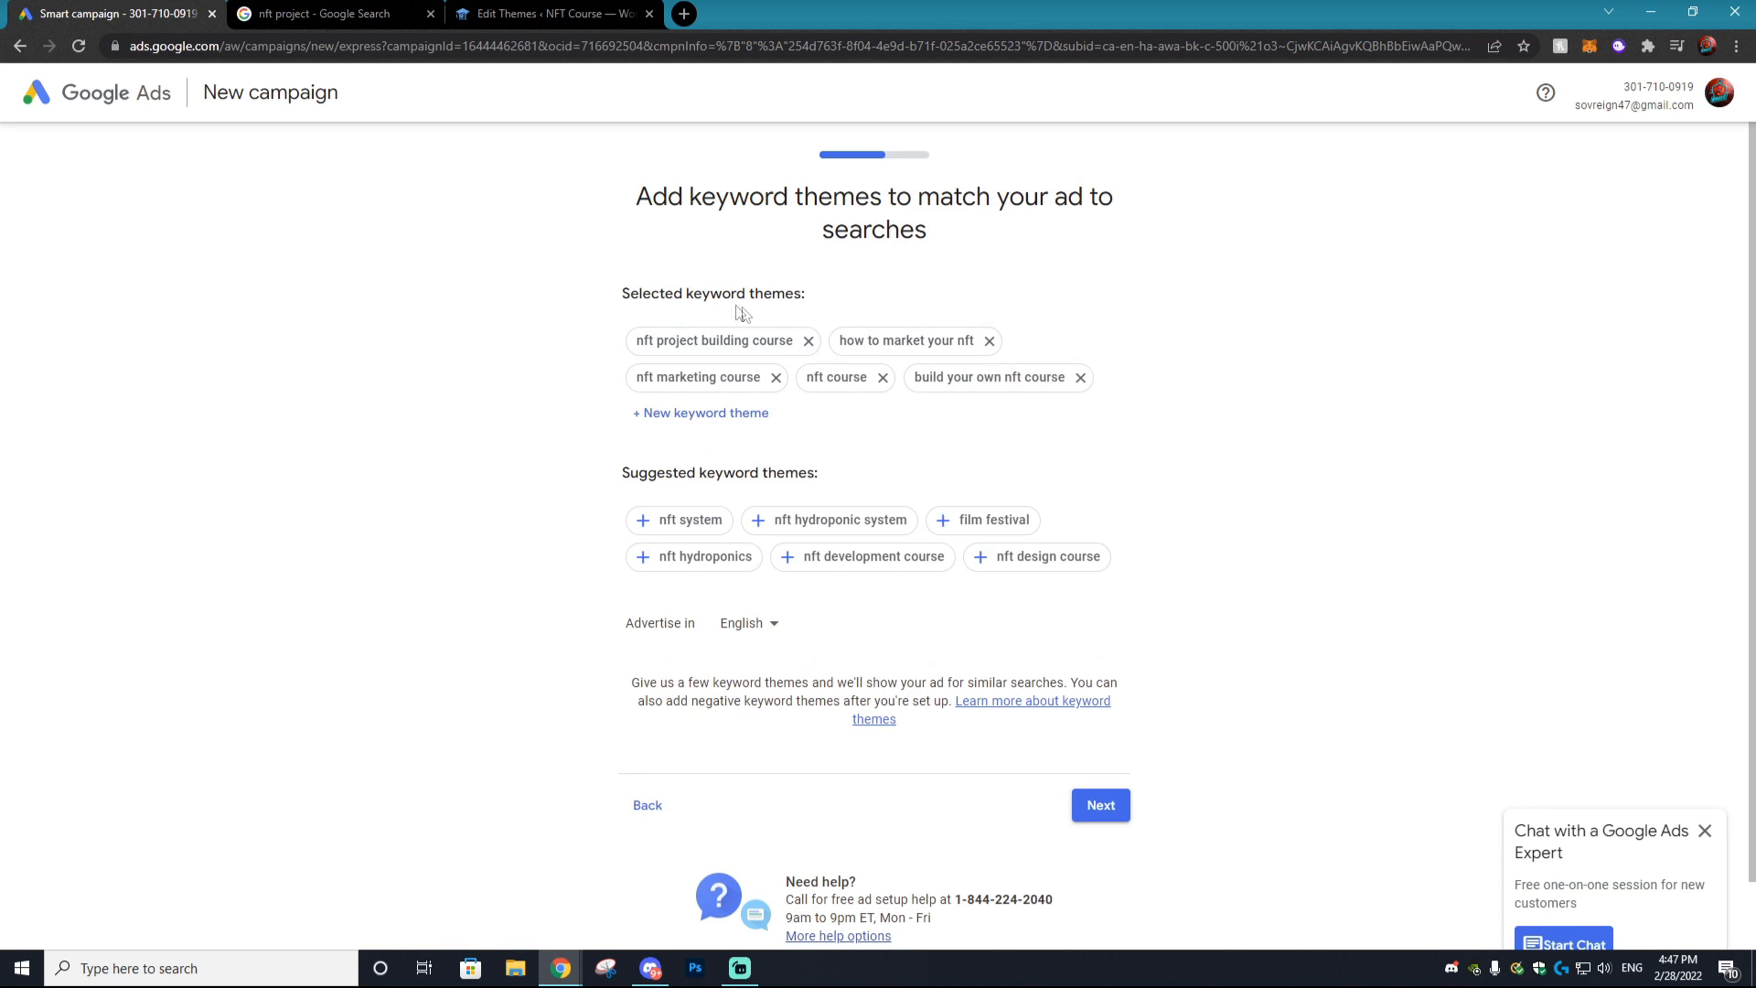
# Step: Check the advertising language choices, keep English, and continue to the ad locations
pyautogui.scroll(-1, 910, 287)
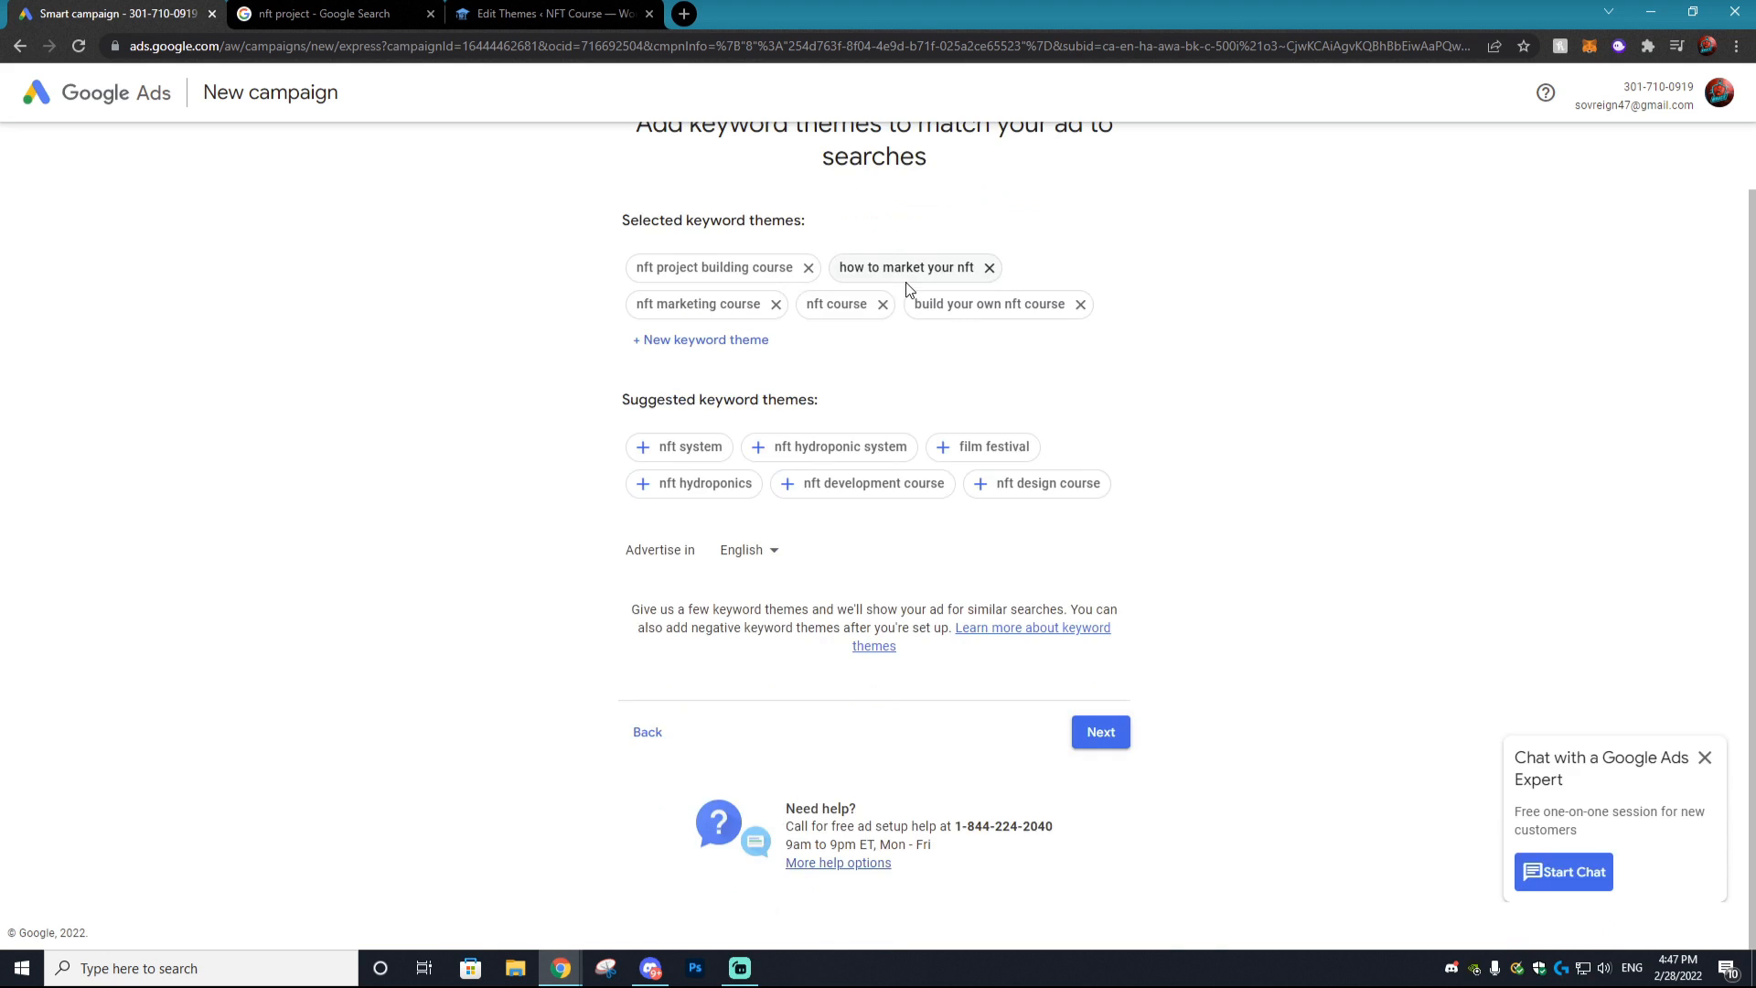
pyautogui.click(771, 550)
pyautogui.click(894, 528)
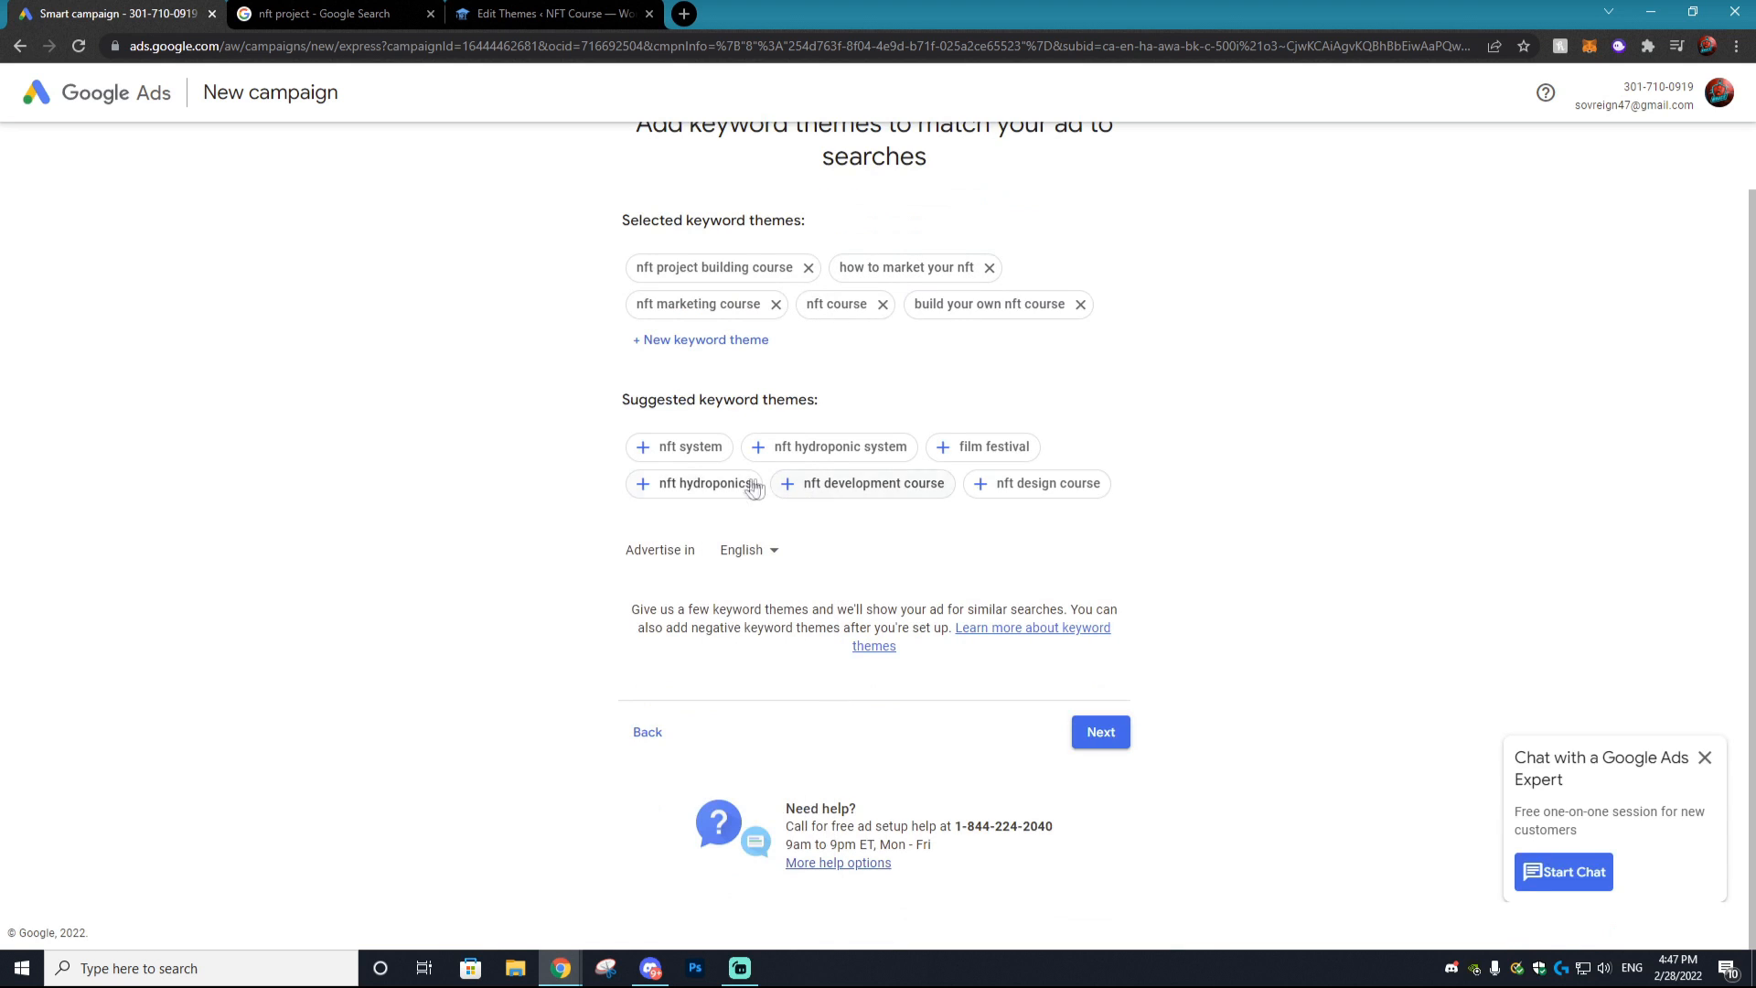
pyautogui.click(1102, 734)
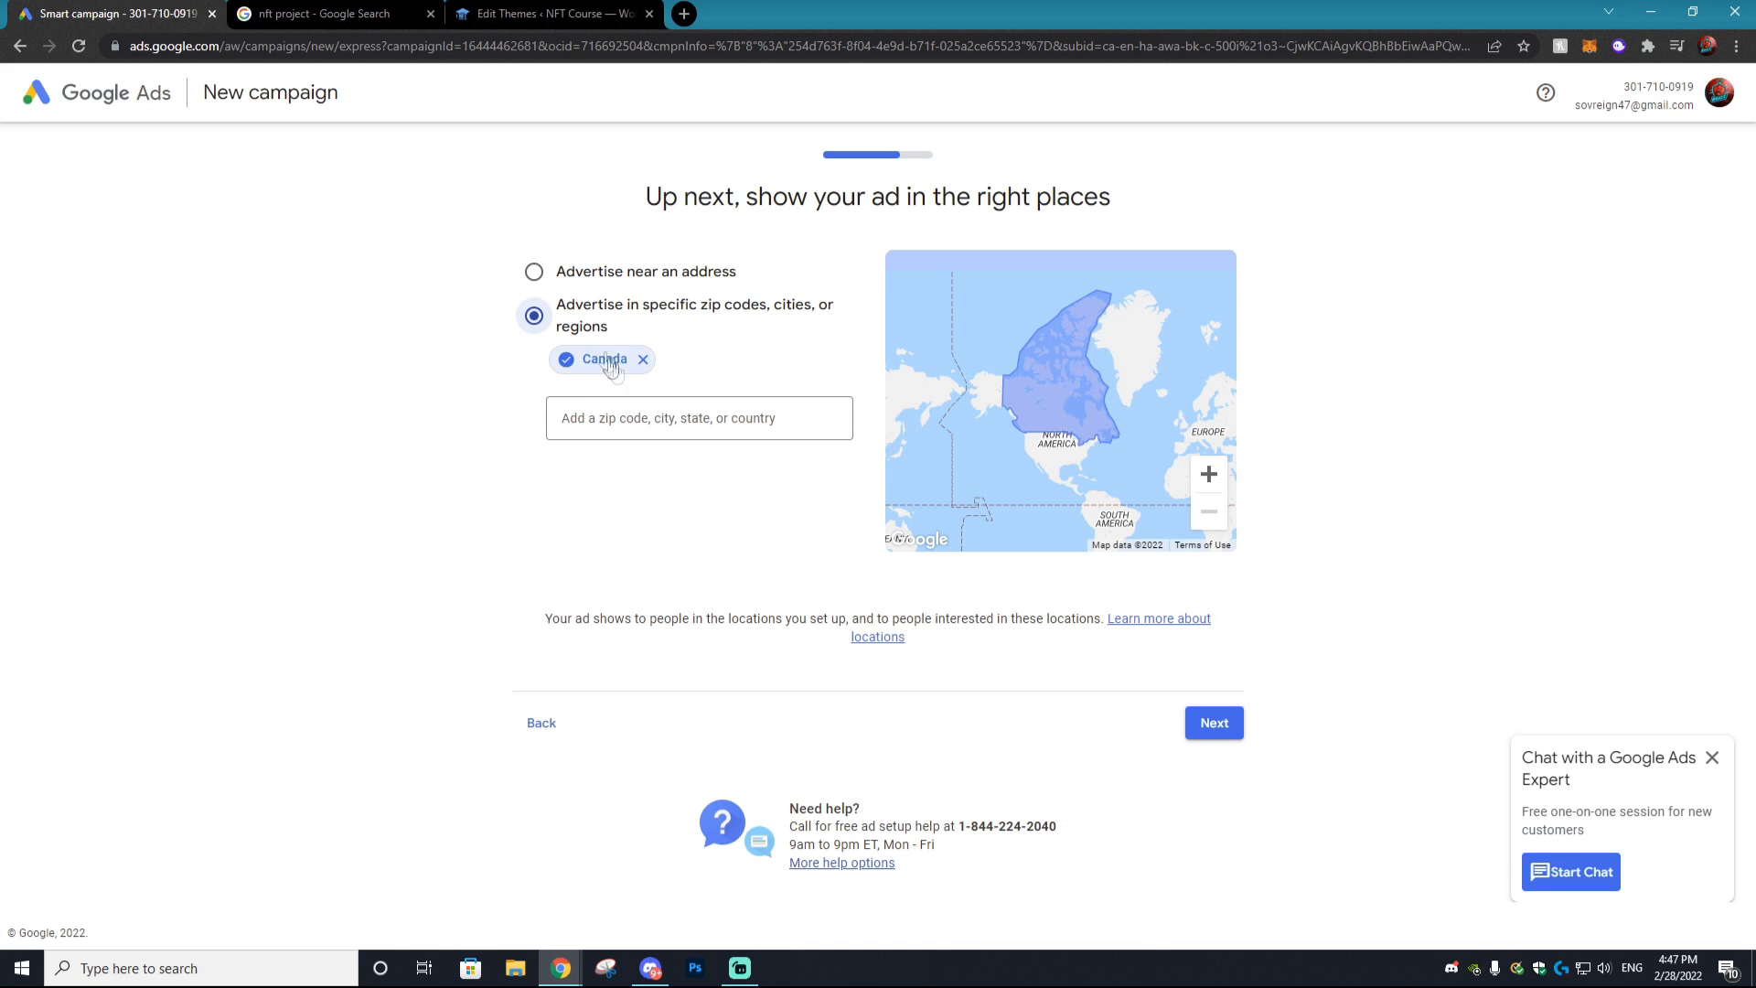
# Step: Add United States, India, United Kingdom and Germany to the ad's target locations and continue to the budget
pyautogui.click(645, 415)
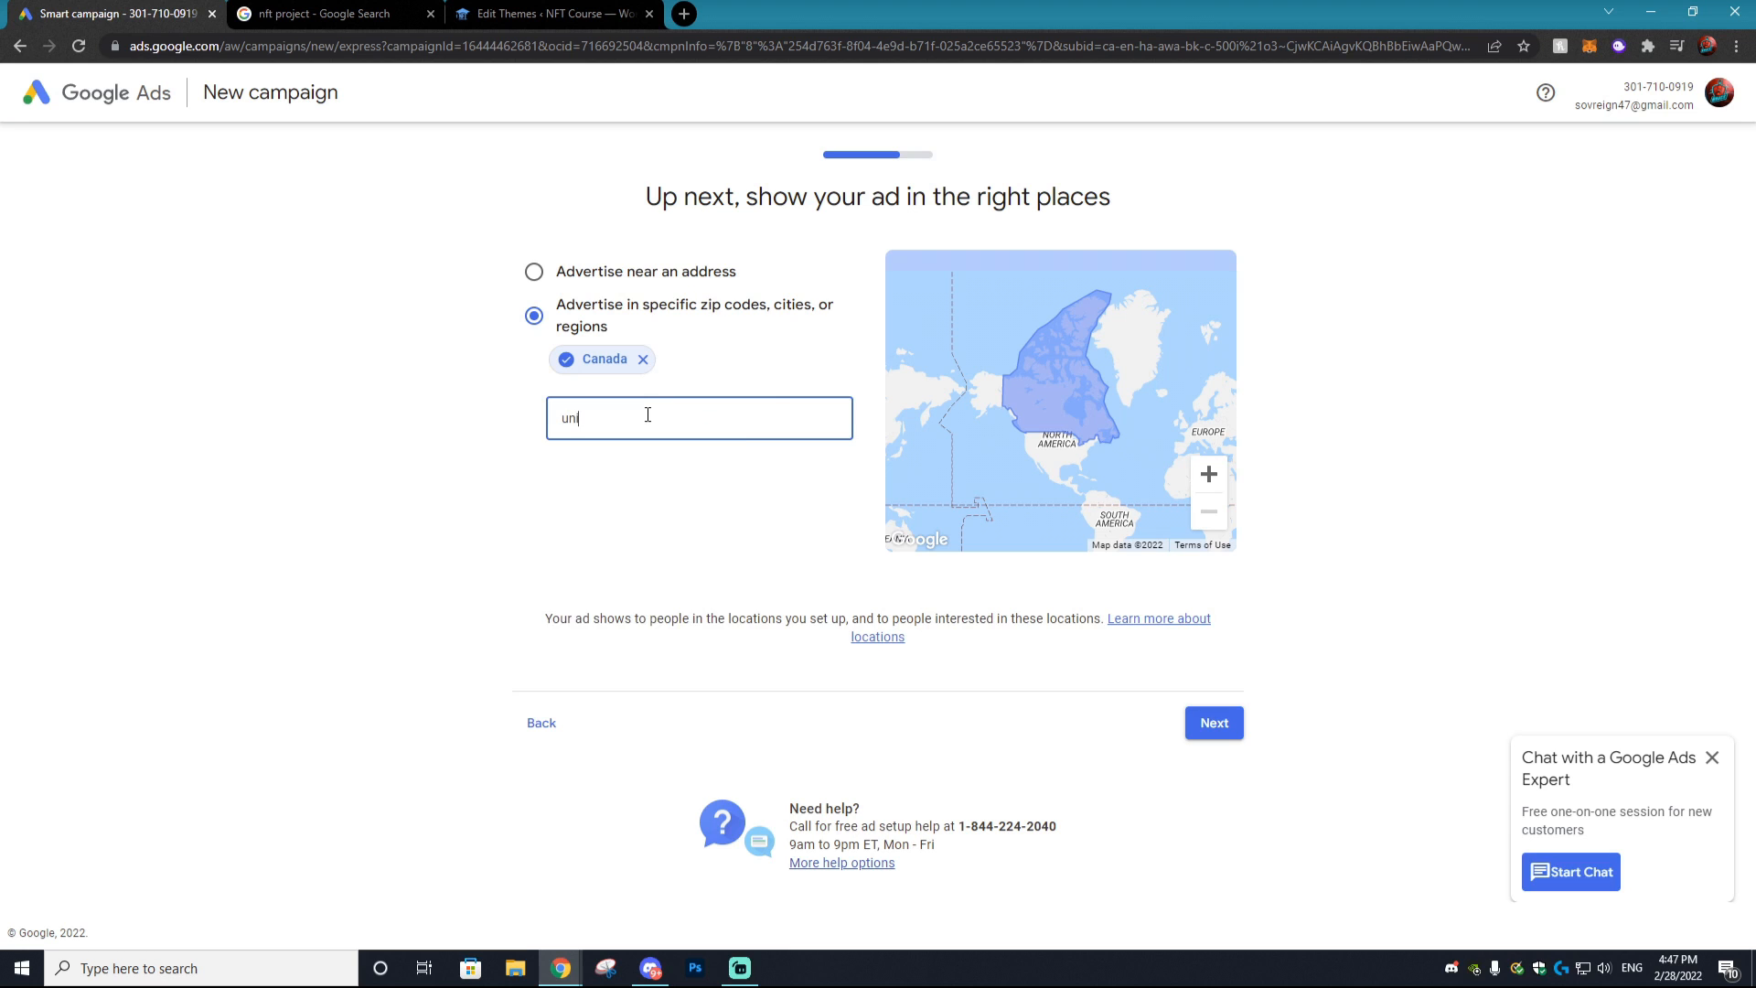
pyautogui.press('Return')
pyautogui.write('ind')
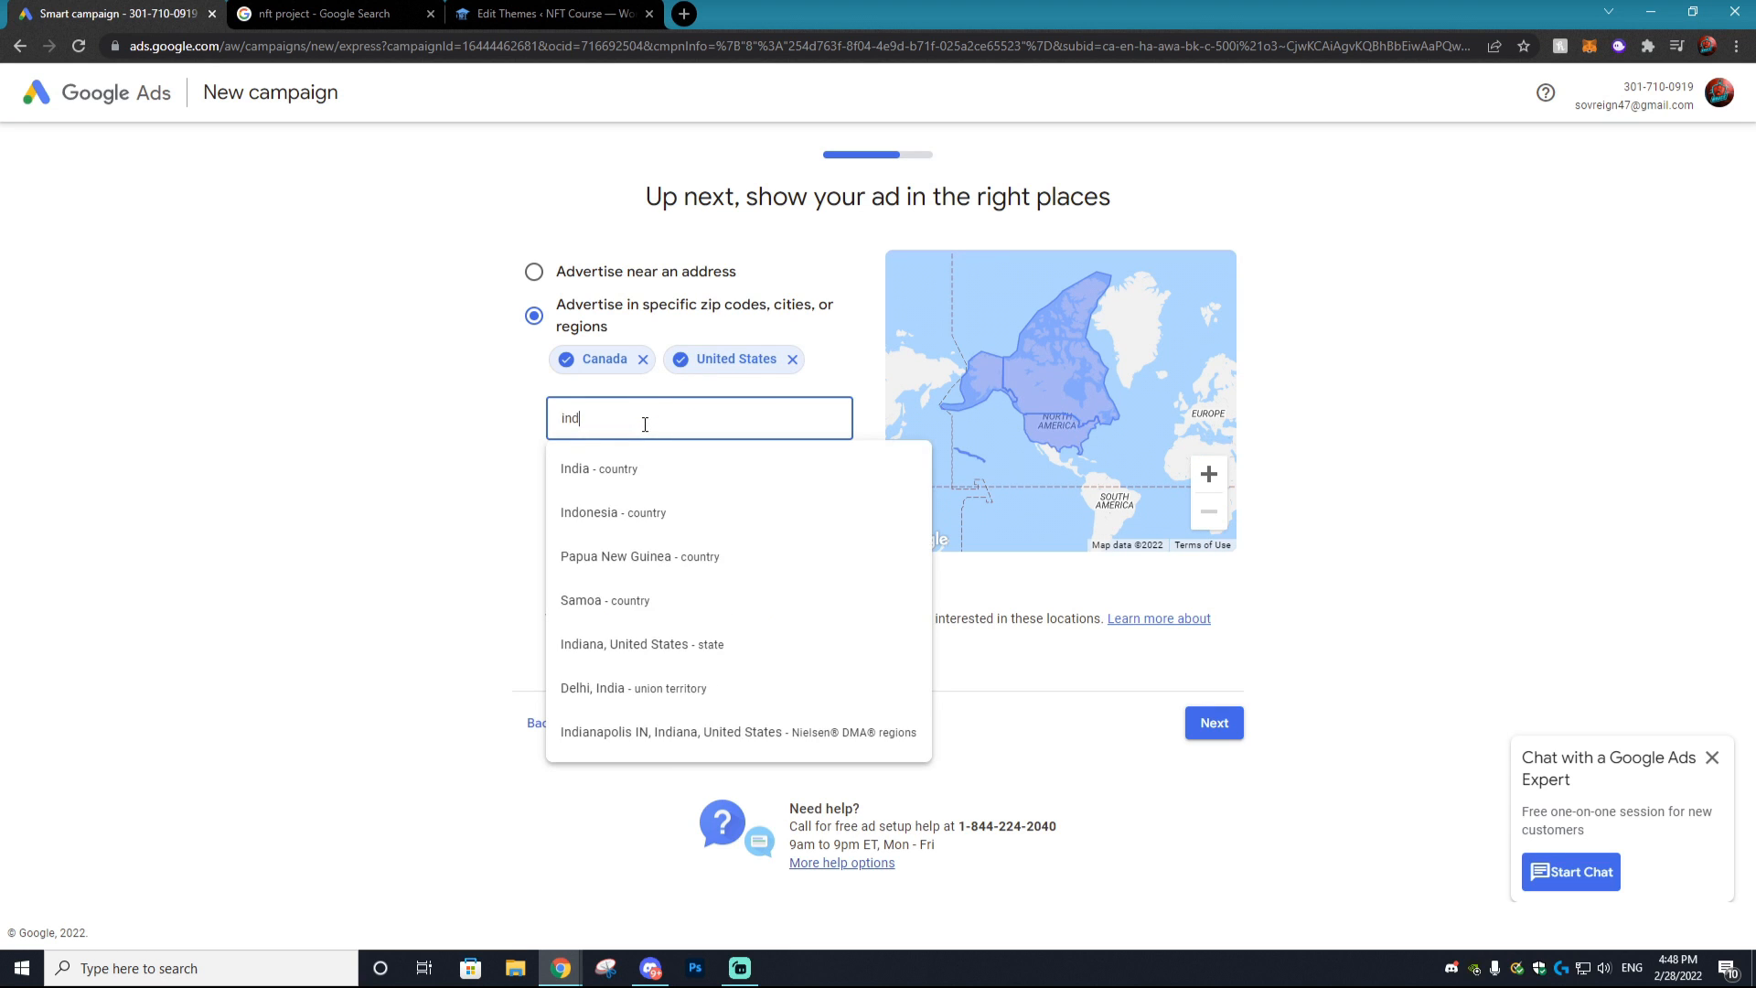
pyautogui.click(608, 471)
pyautogui.write('united')
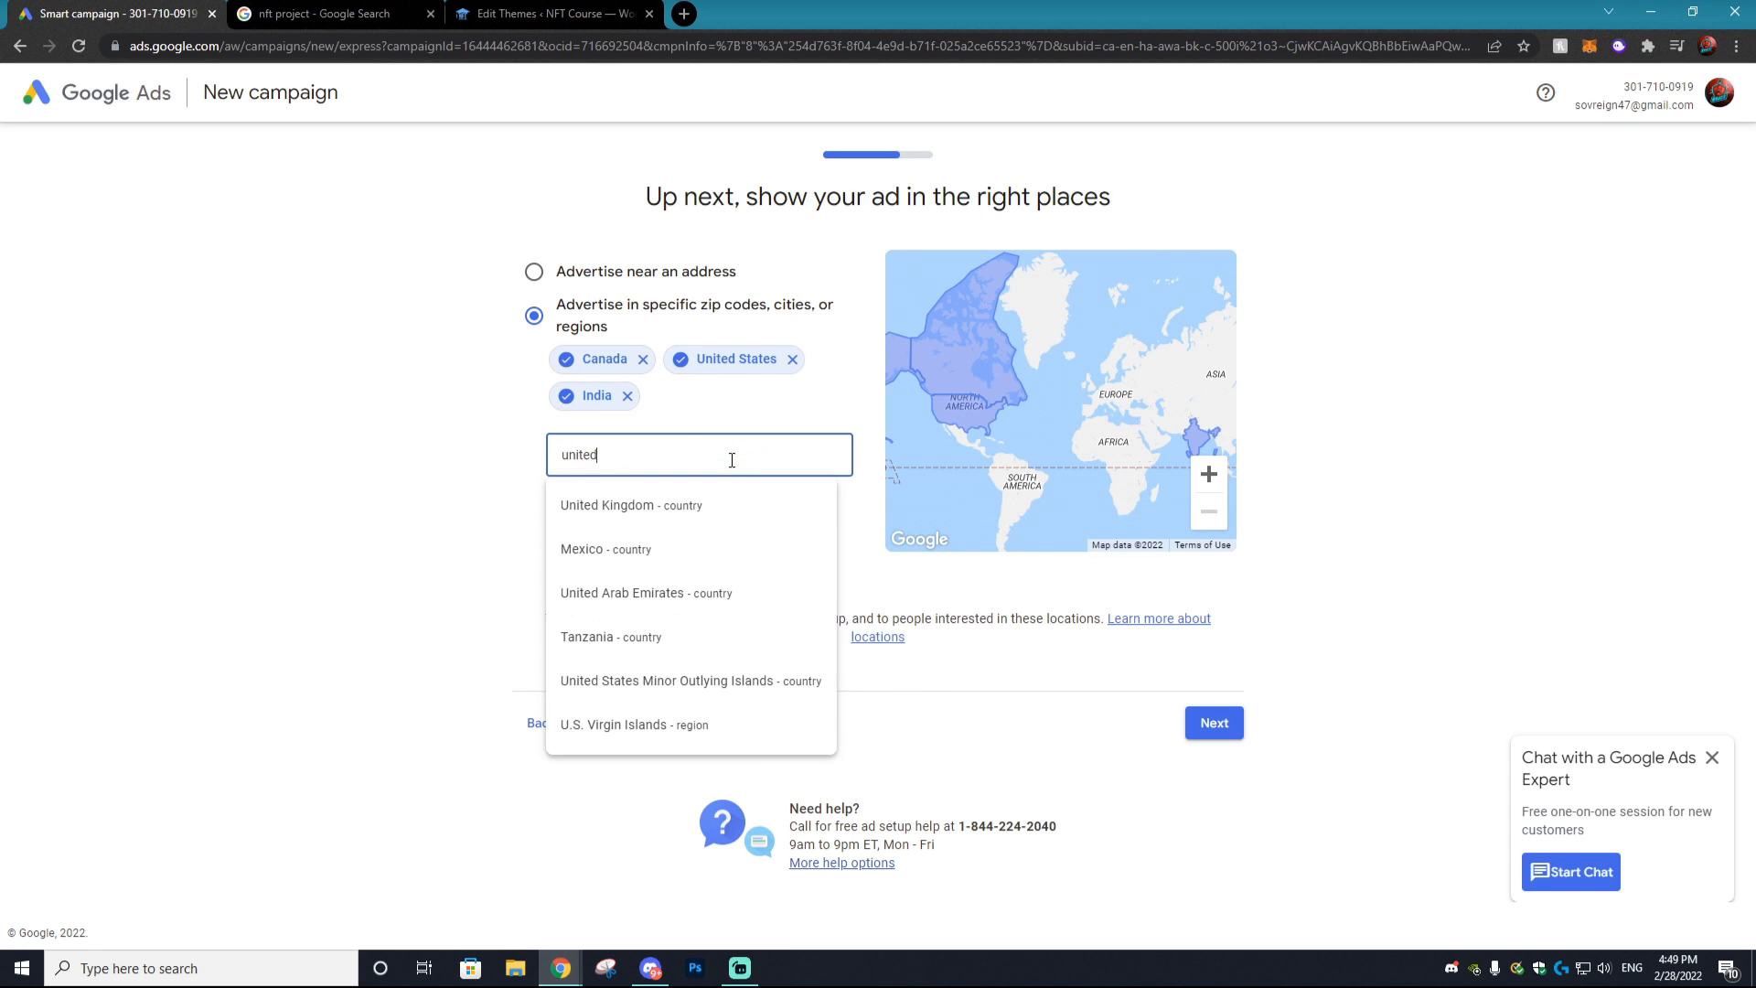
pyautogui.click(709, 491)
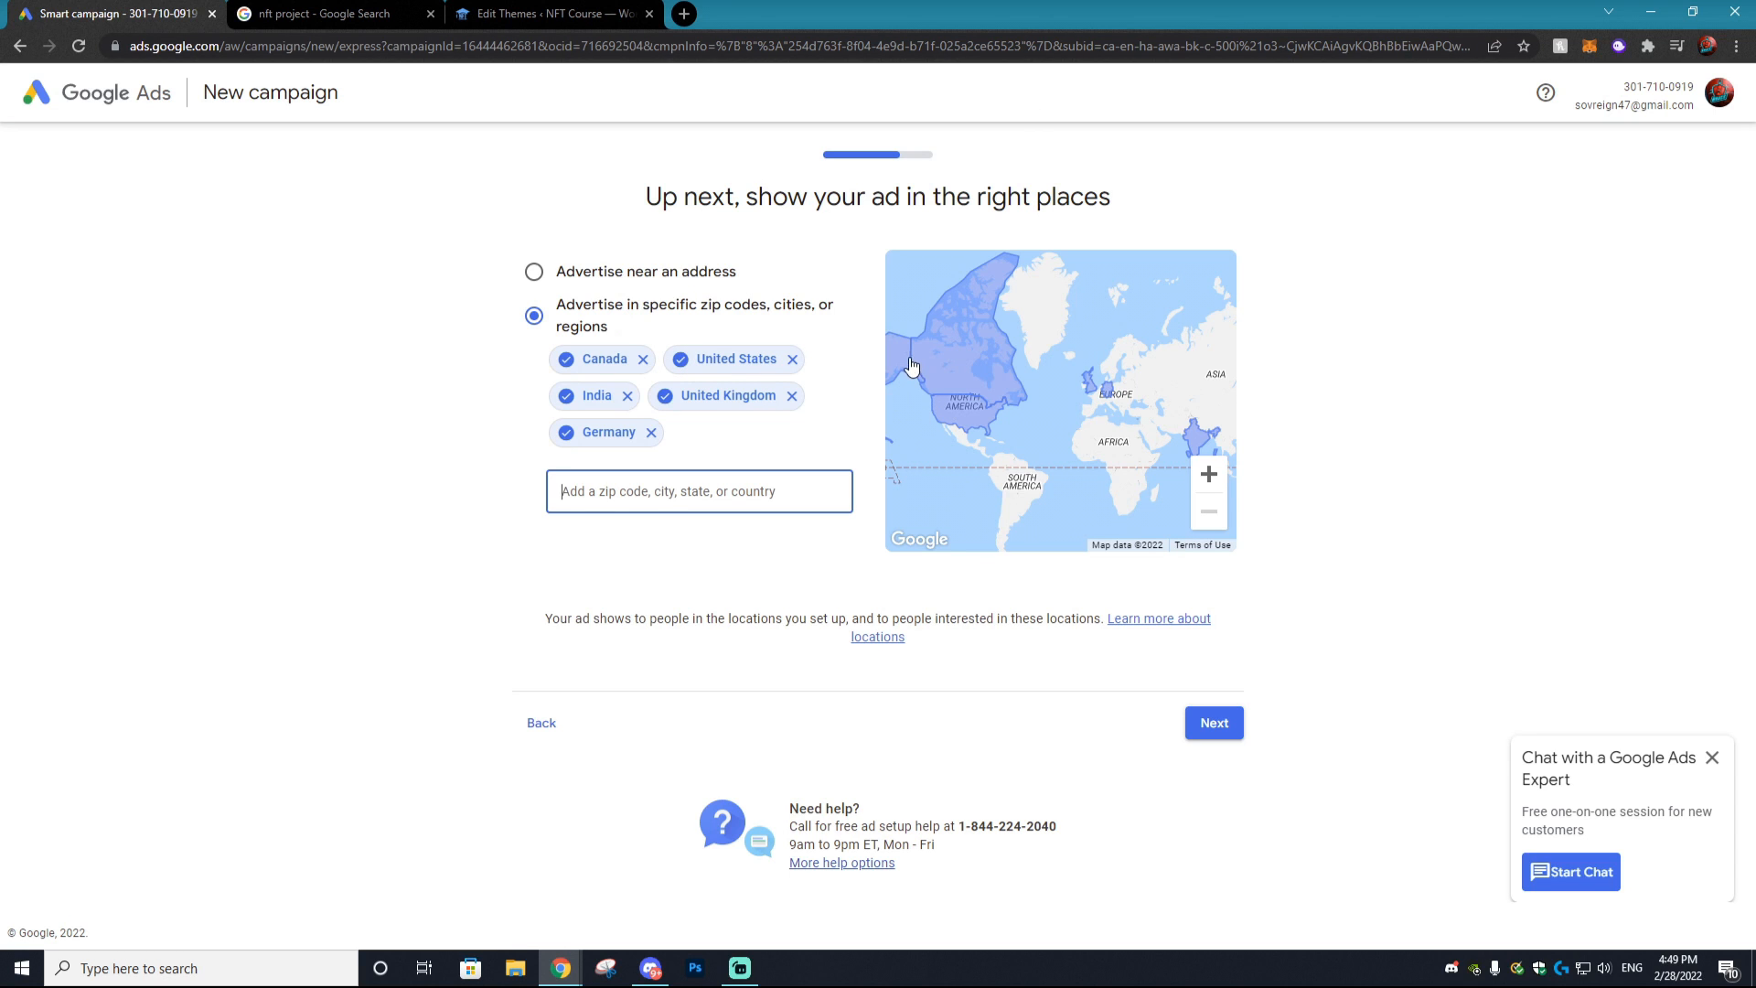
pyautogui.click(1212, 722)
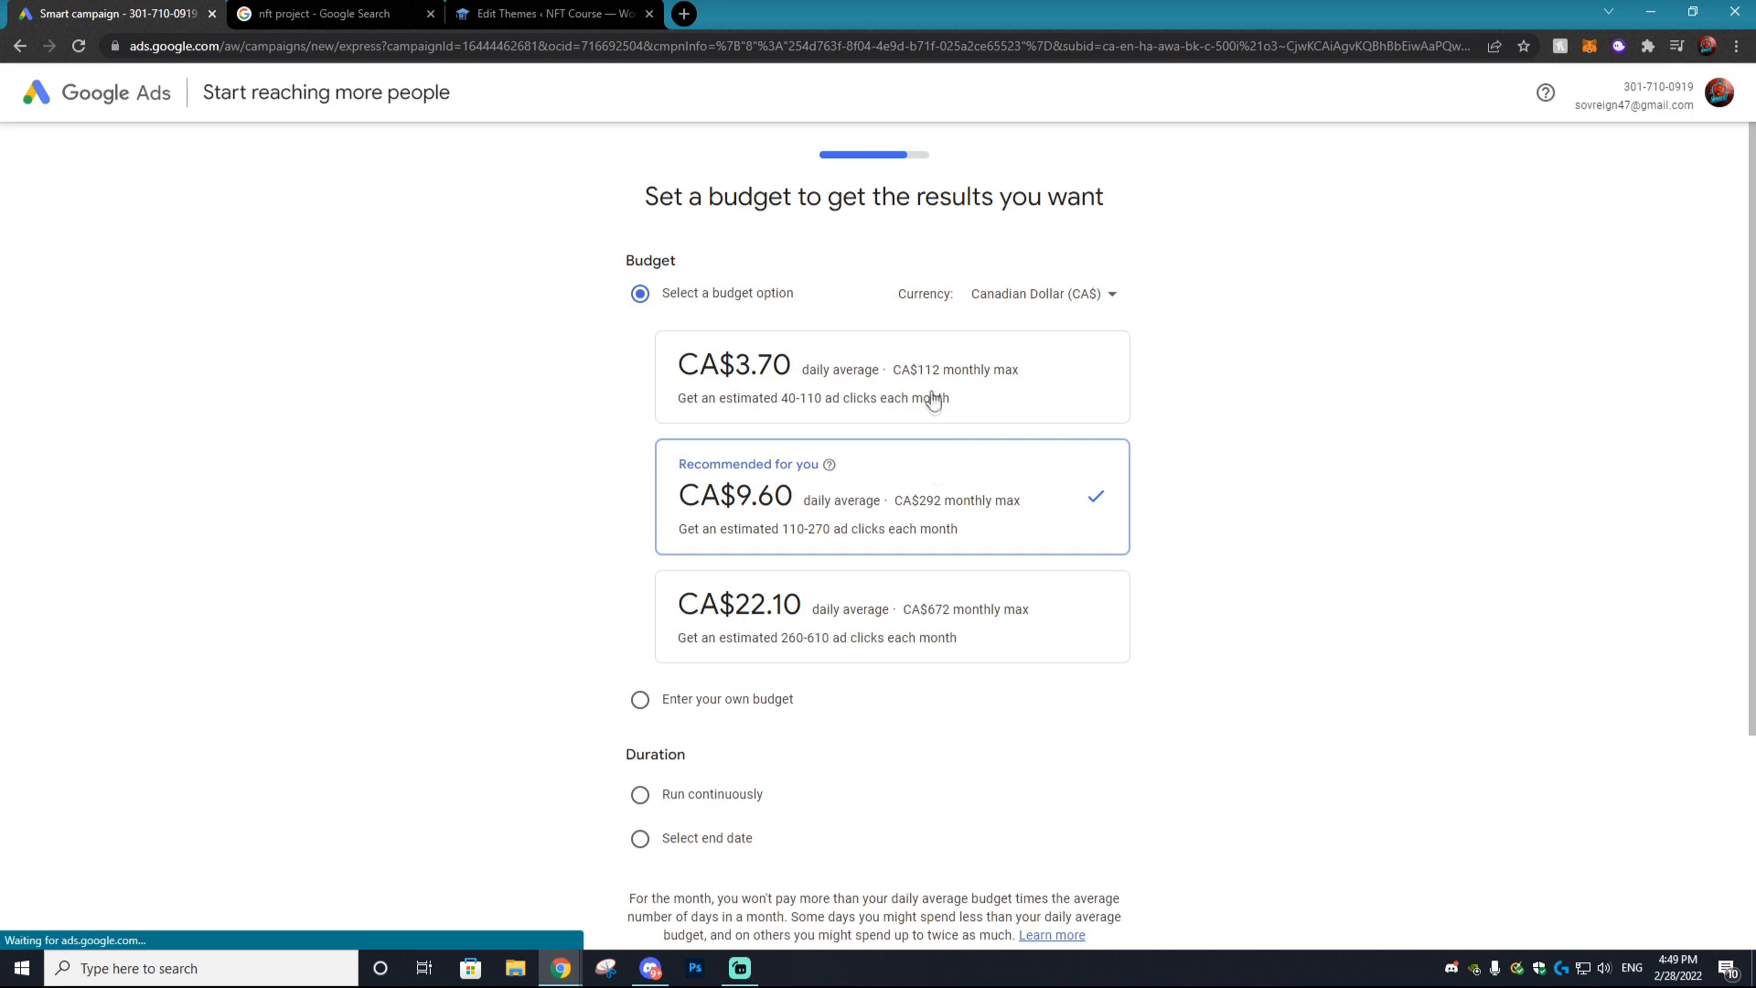
# Step: Set a custom daily average budget of CA$4 and choose Mar 11, 2022 as the campaign's end date
pyautogui.click(961, 385)
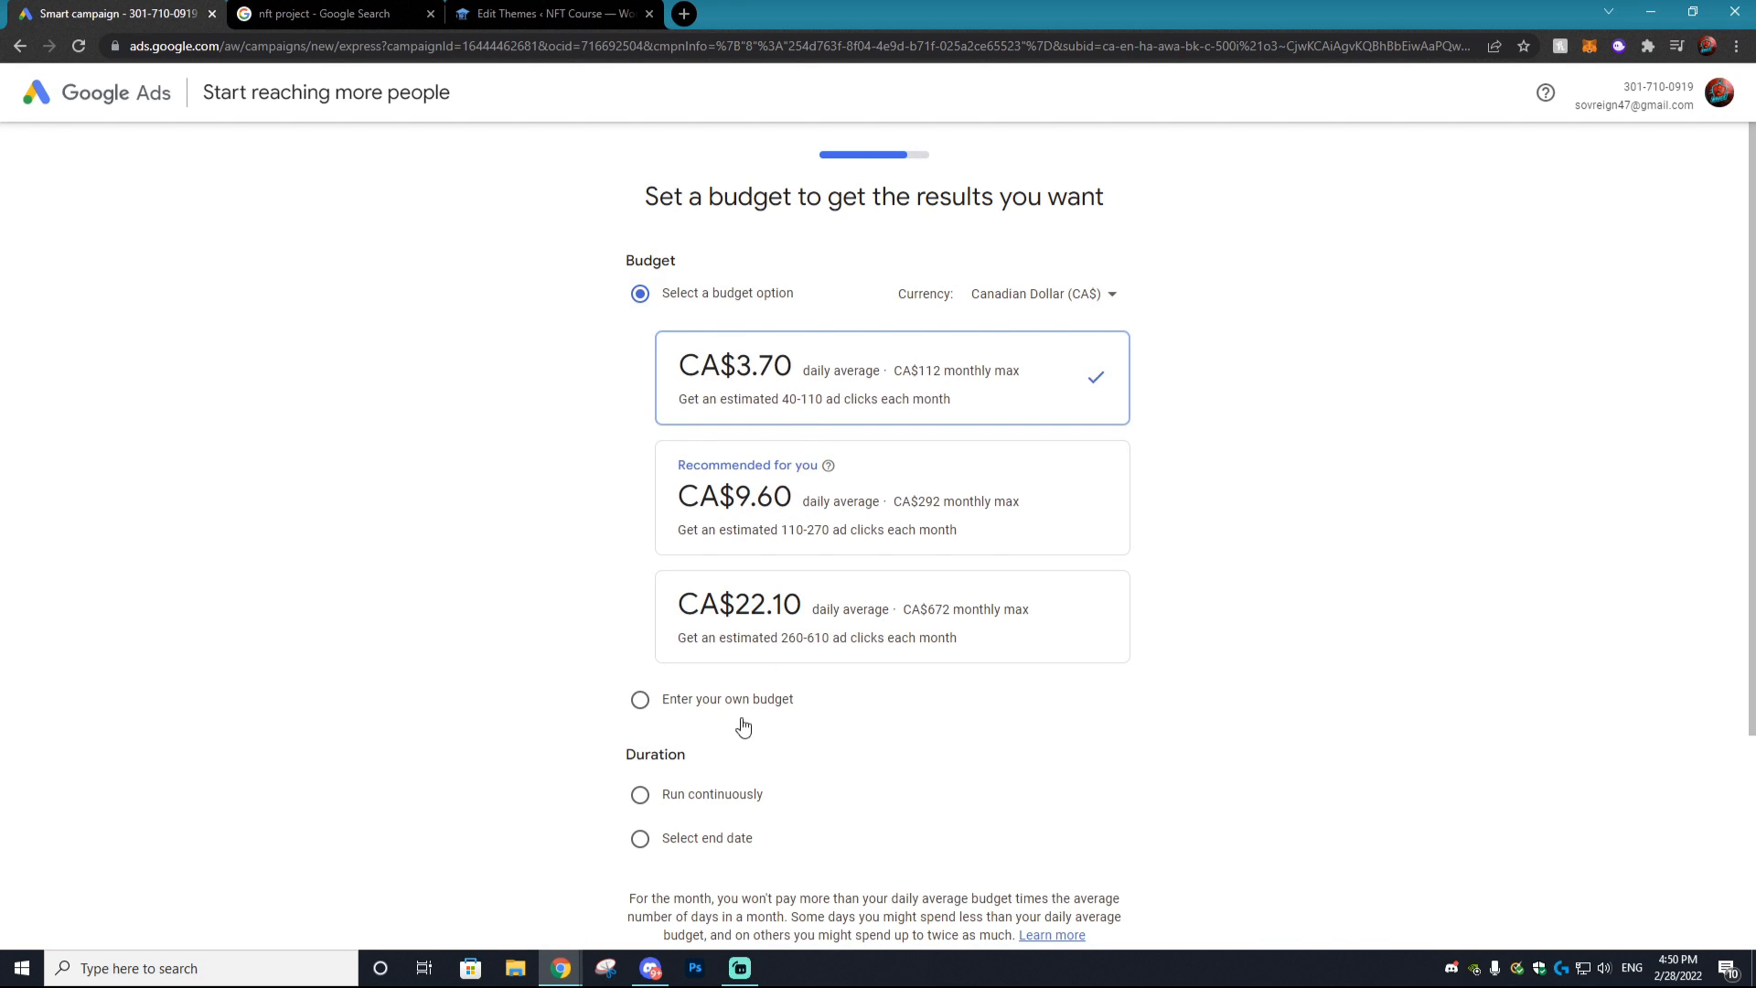
pyautogui.click(741, 700)
pyautogui.moveTo(685, 473); pyautogui.dragTo(667, 468)
pyautogui.click(705, 640)
pyautogui.click(710, 672)
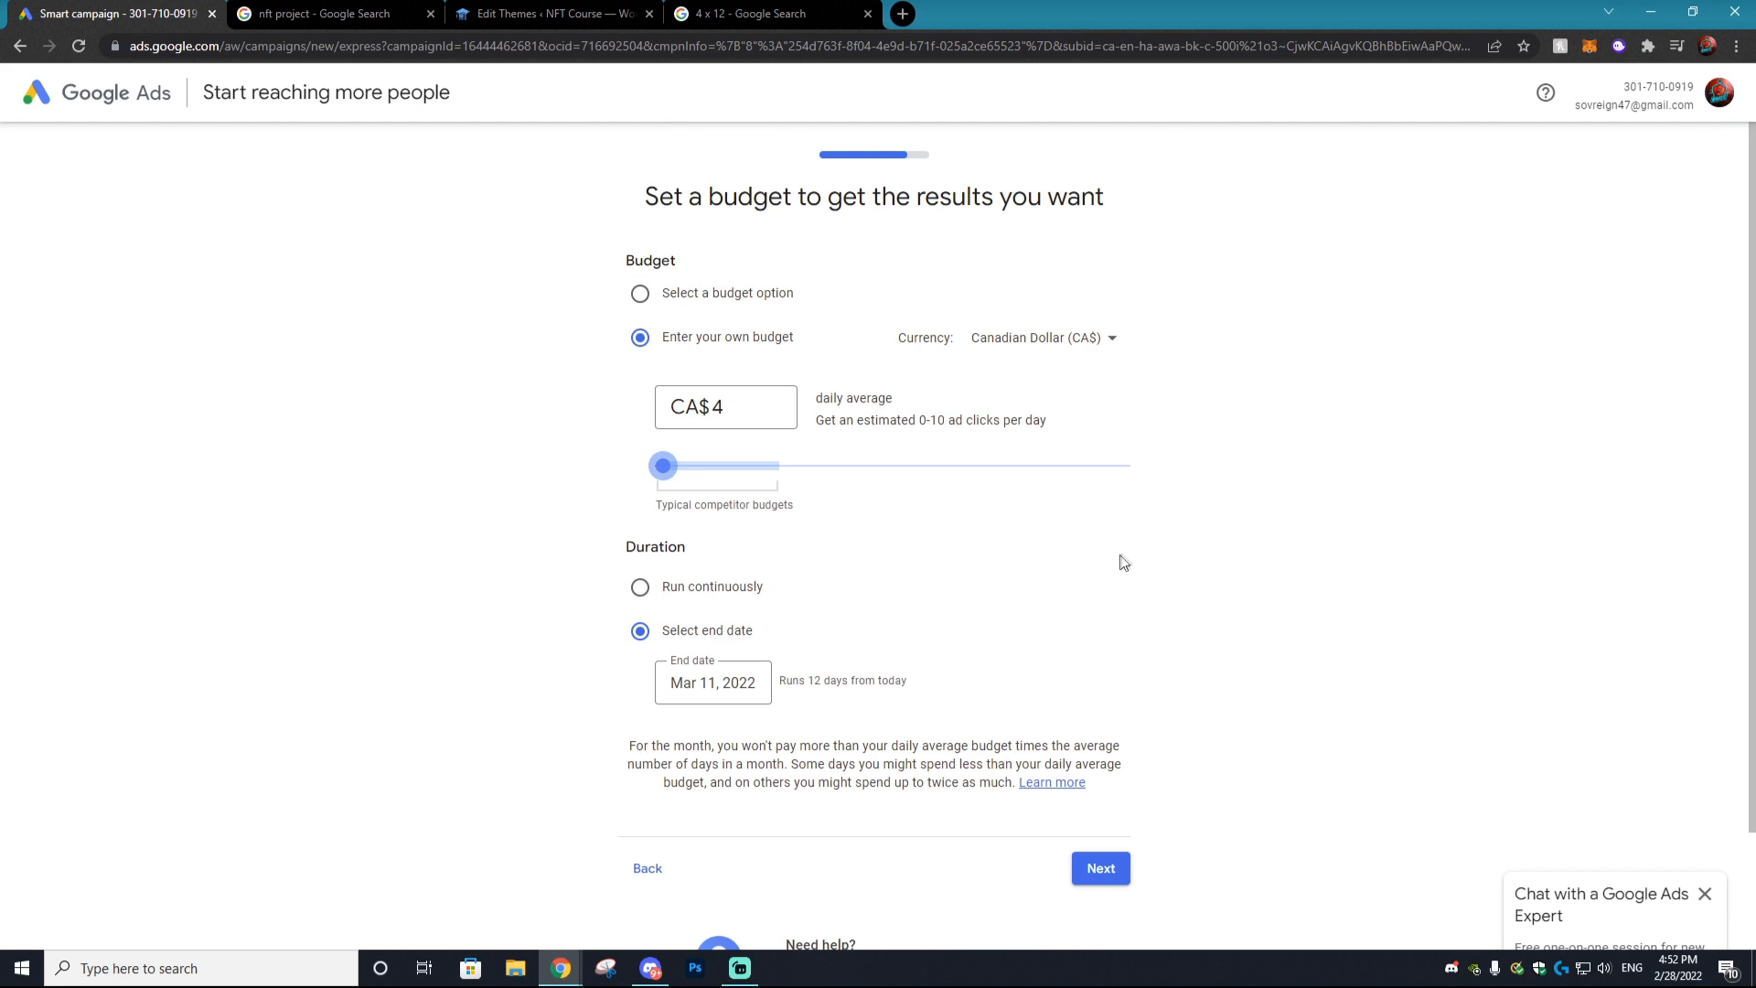
# Step: Check the estimated ad clicks per day for the custom budget and continue to the campaign review
pyautogui.scroll(-2, 1109, 569)
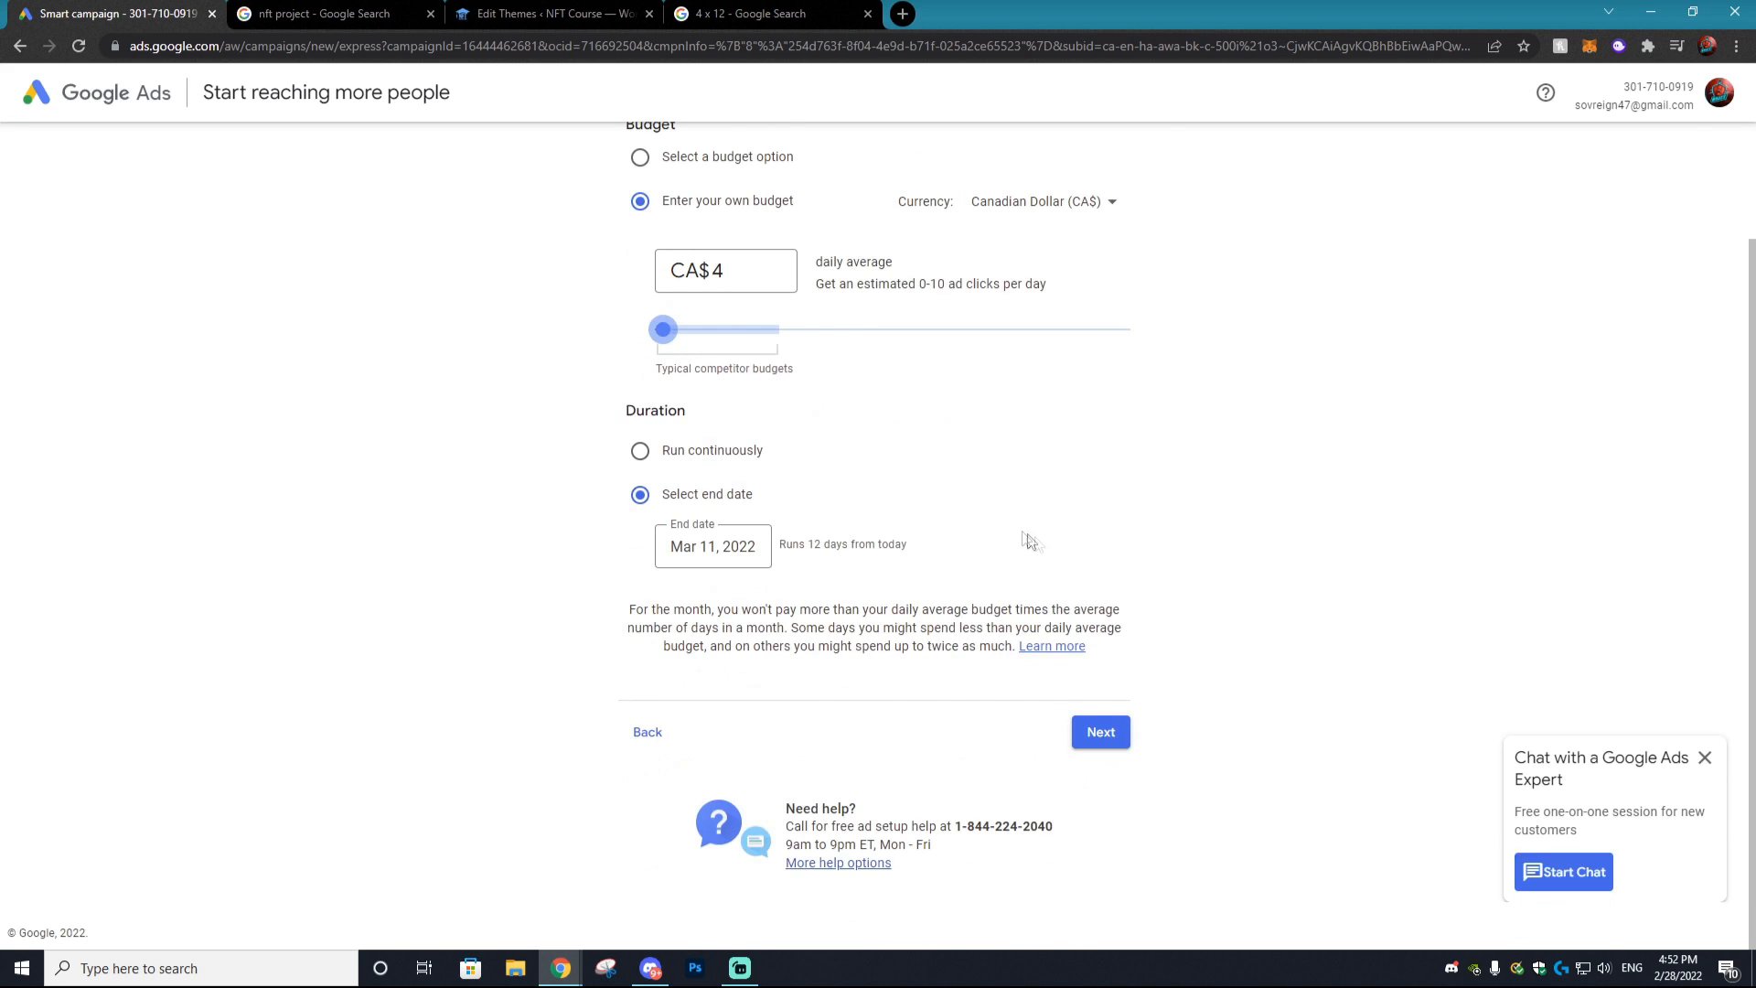
pyautogui.scroll(1, 1027, 545)
pyautogui.moveTo(915, 373); pyautogui.dragTo(948, 375)
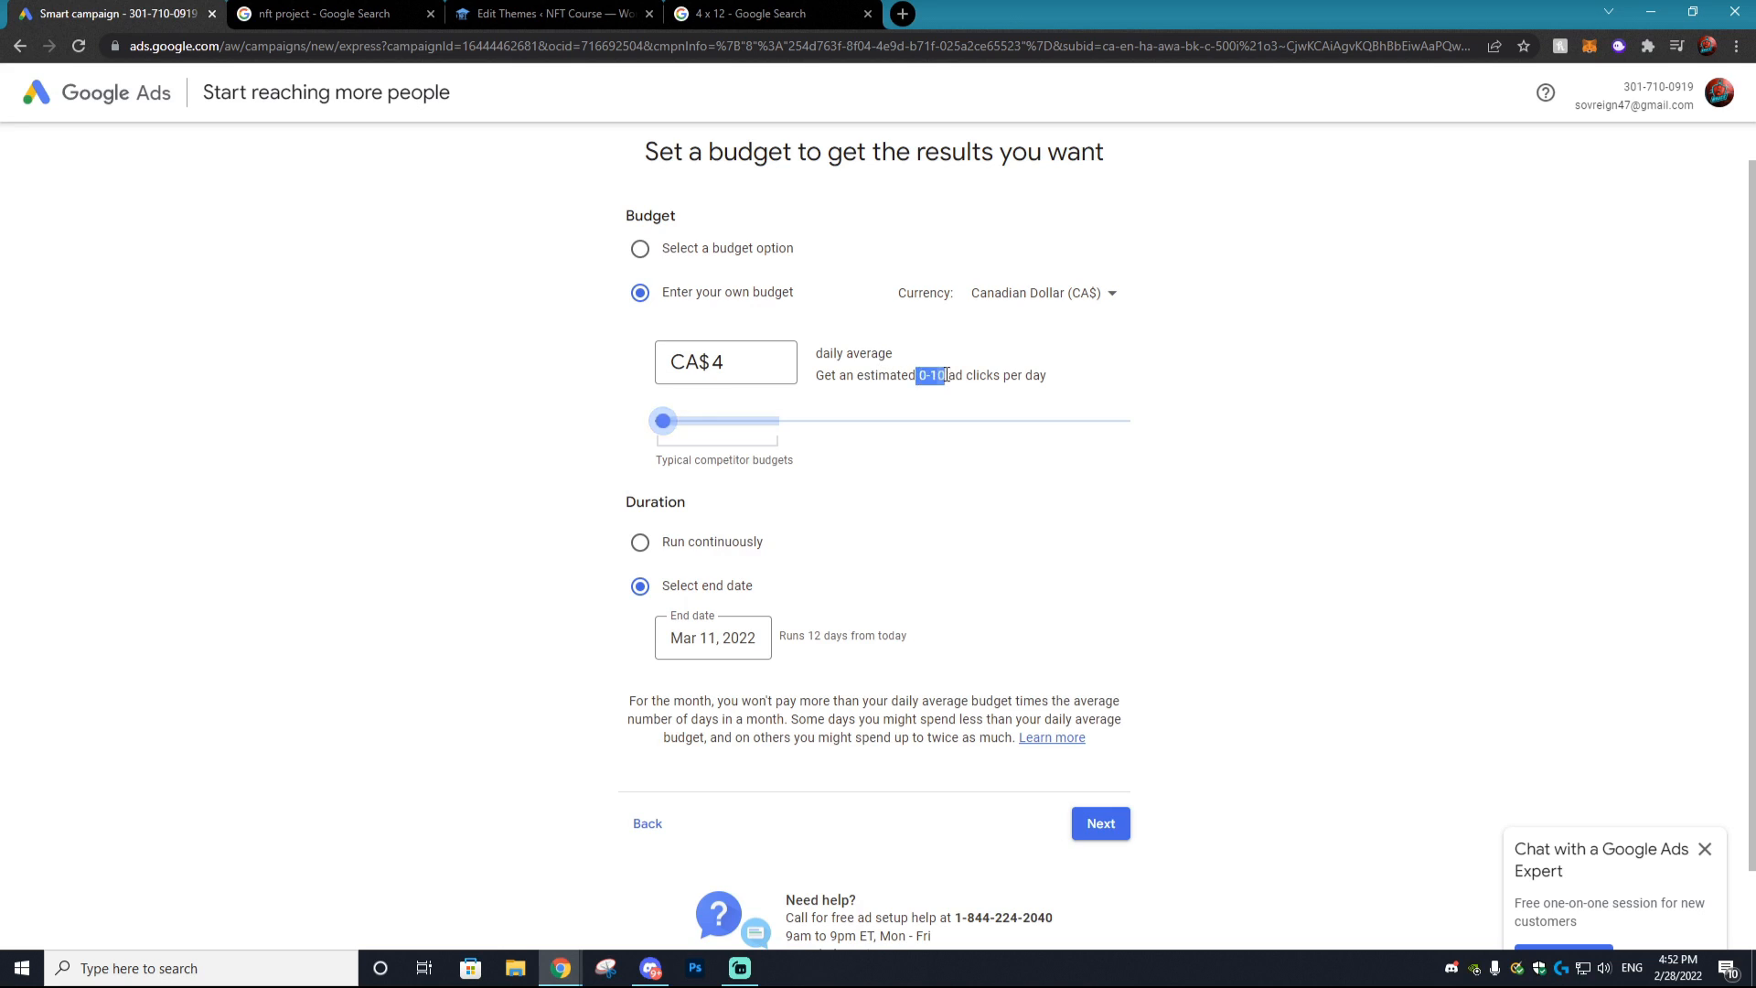
pyautogui.click(948, 375)
pyautogui.click(1097, 827)
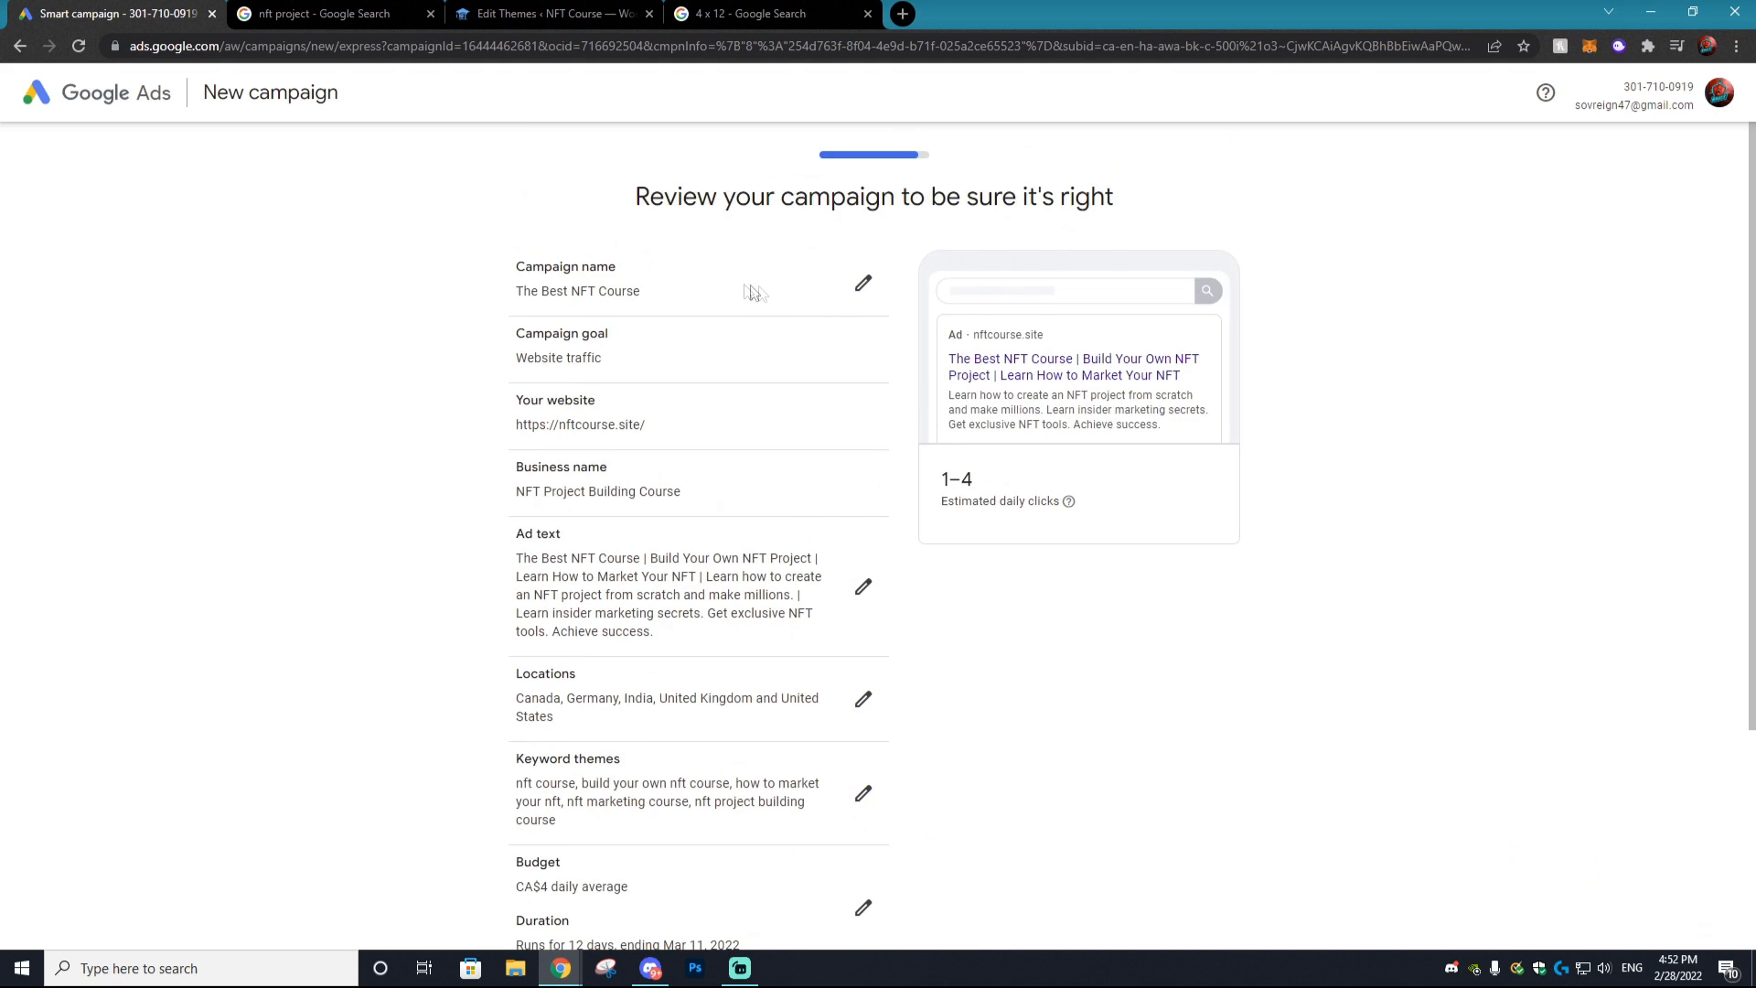
# Step: Review the campaign summary and submit the payment setup with the Google Ads terms and conditions accepted
pyautogui.scroll(1, 600, 298)
pyautogui.scroll(-3, 778, 482)
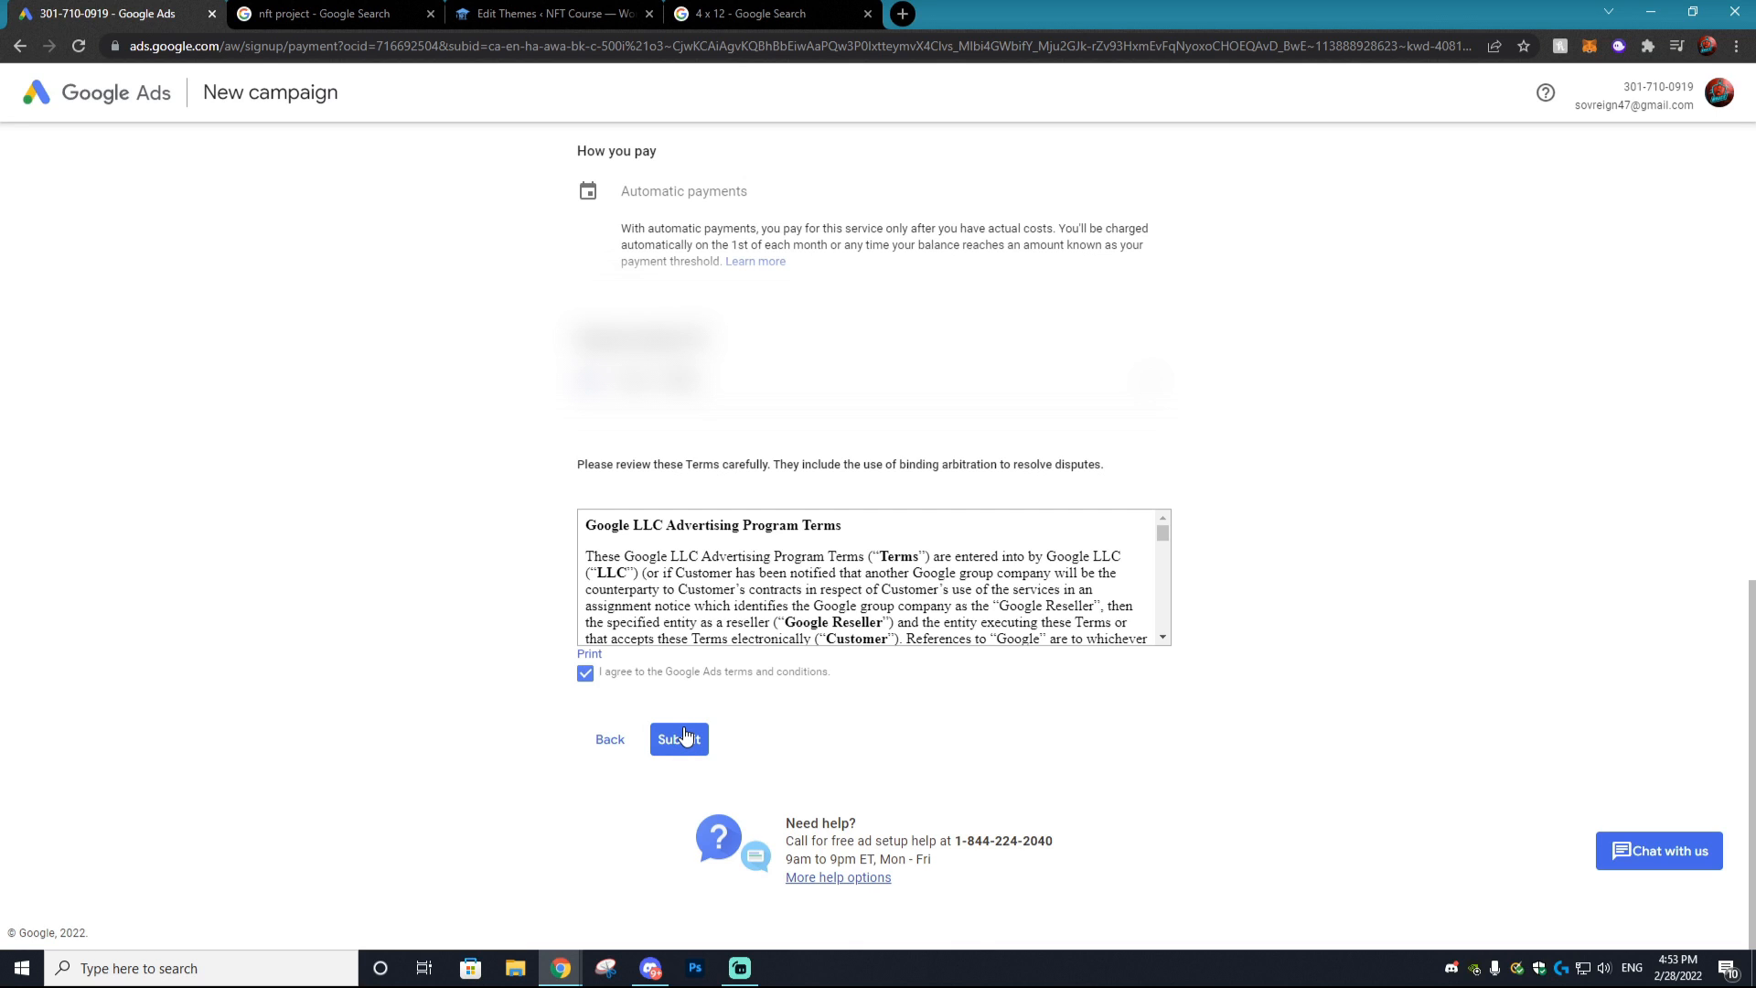
pyautogui.click(677, 748)
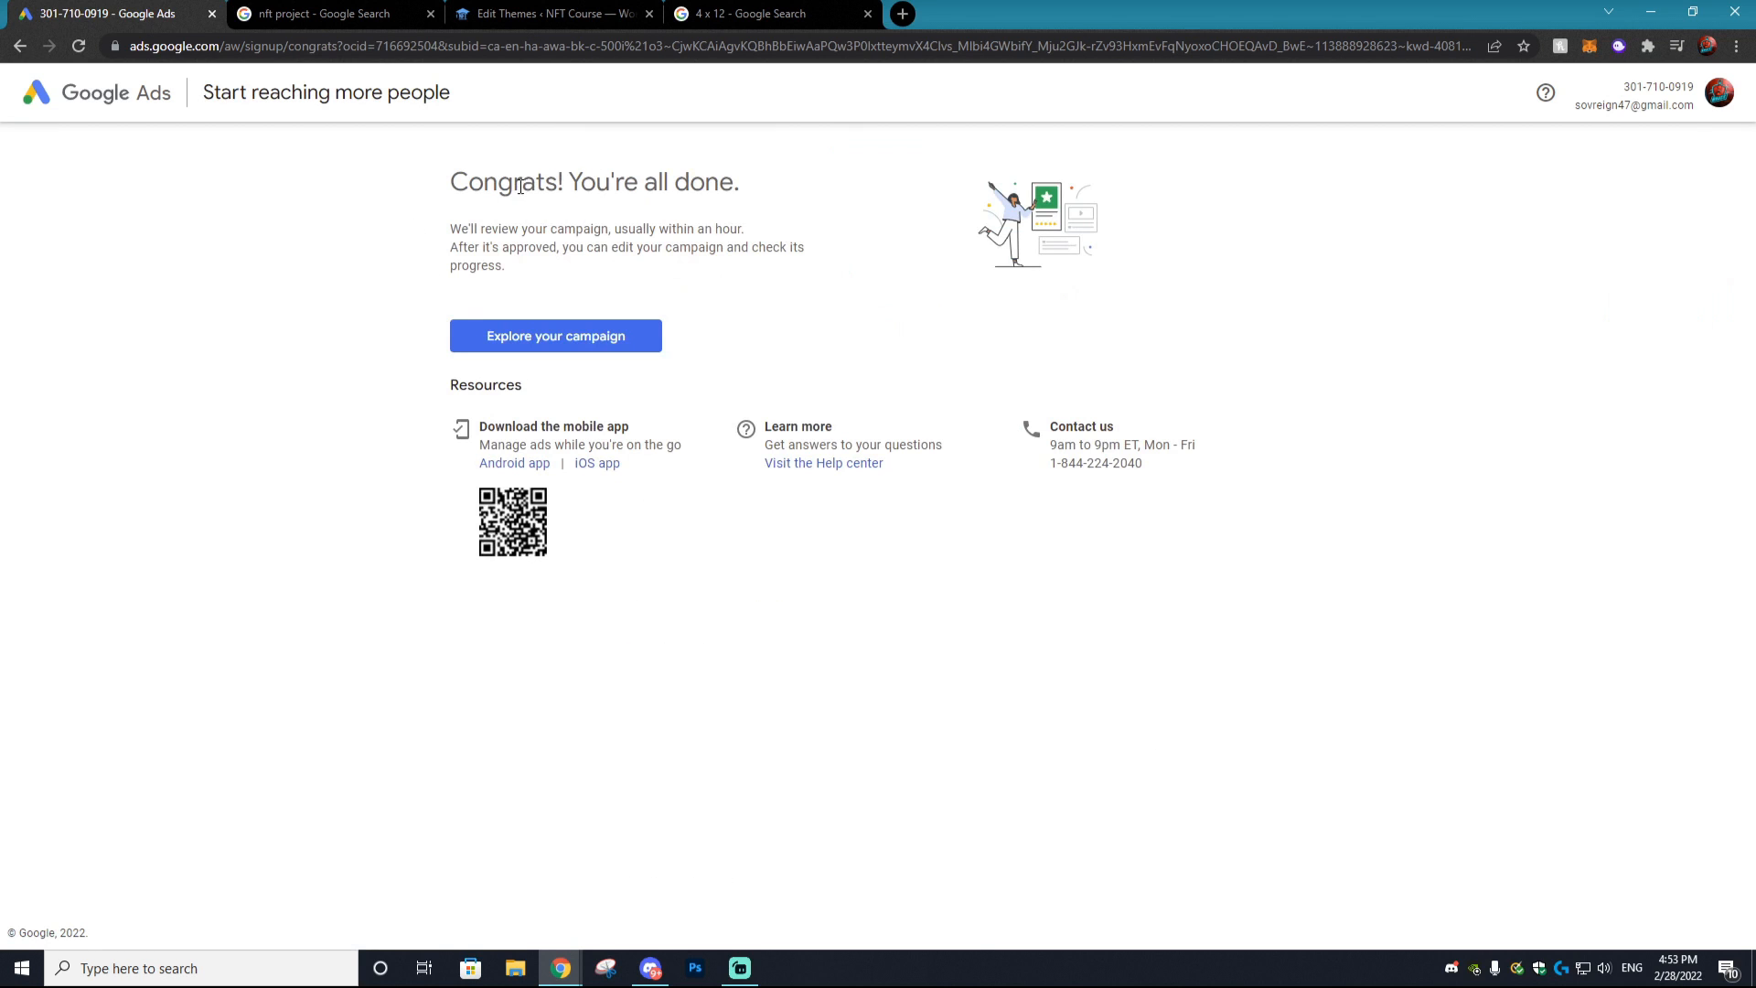
pyautogui.moveTo(521, 183); pyautogui.dragTo(751, 182)
pyautogui.click(510, 220)
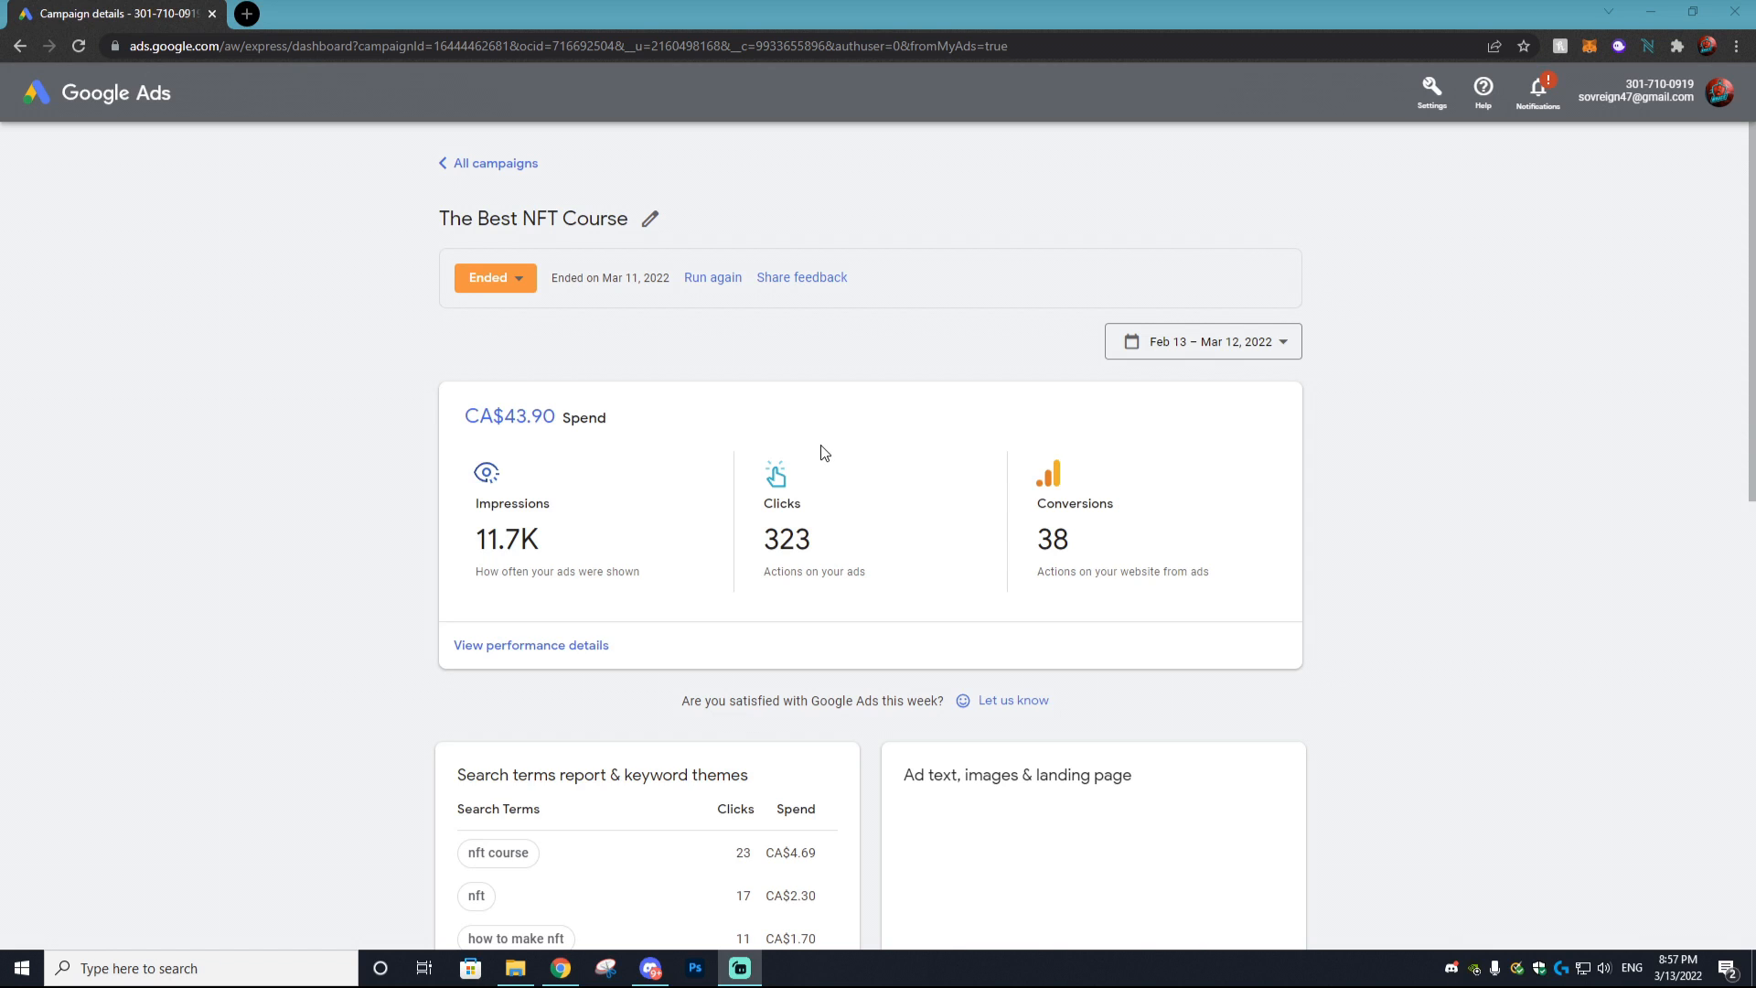
# Step: Examine the ended campaign's performance details for impressions and clicks
pyautogui.scroll(-1, 828, 451)
pyautogui.scroll(1, 837, 450)
pyautogui.click(576, 521)
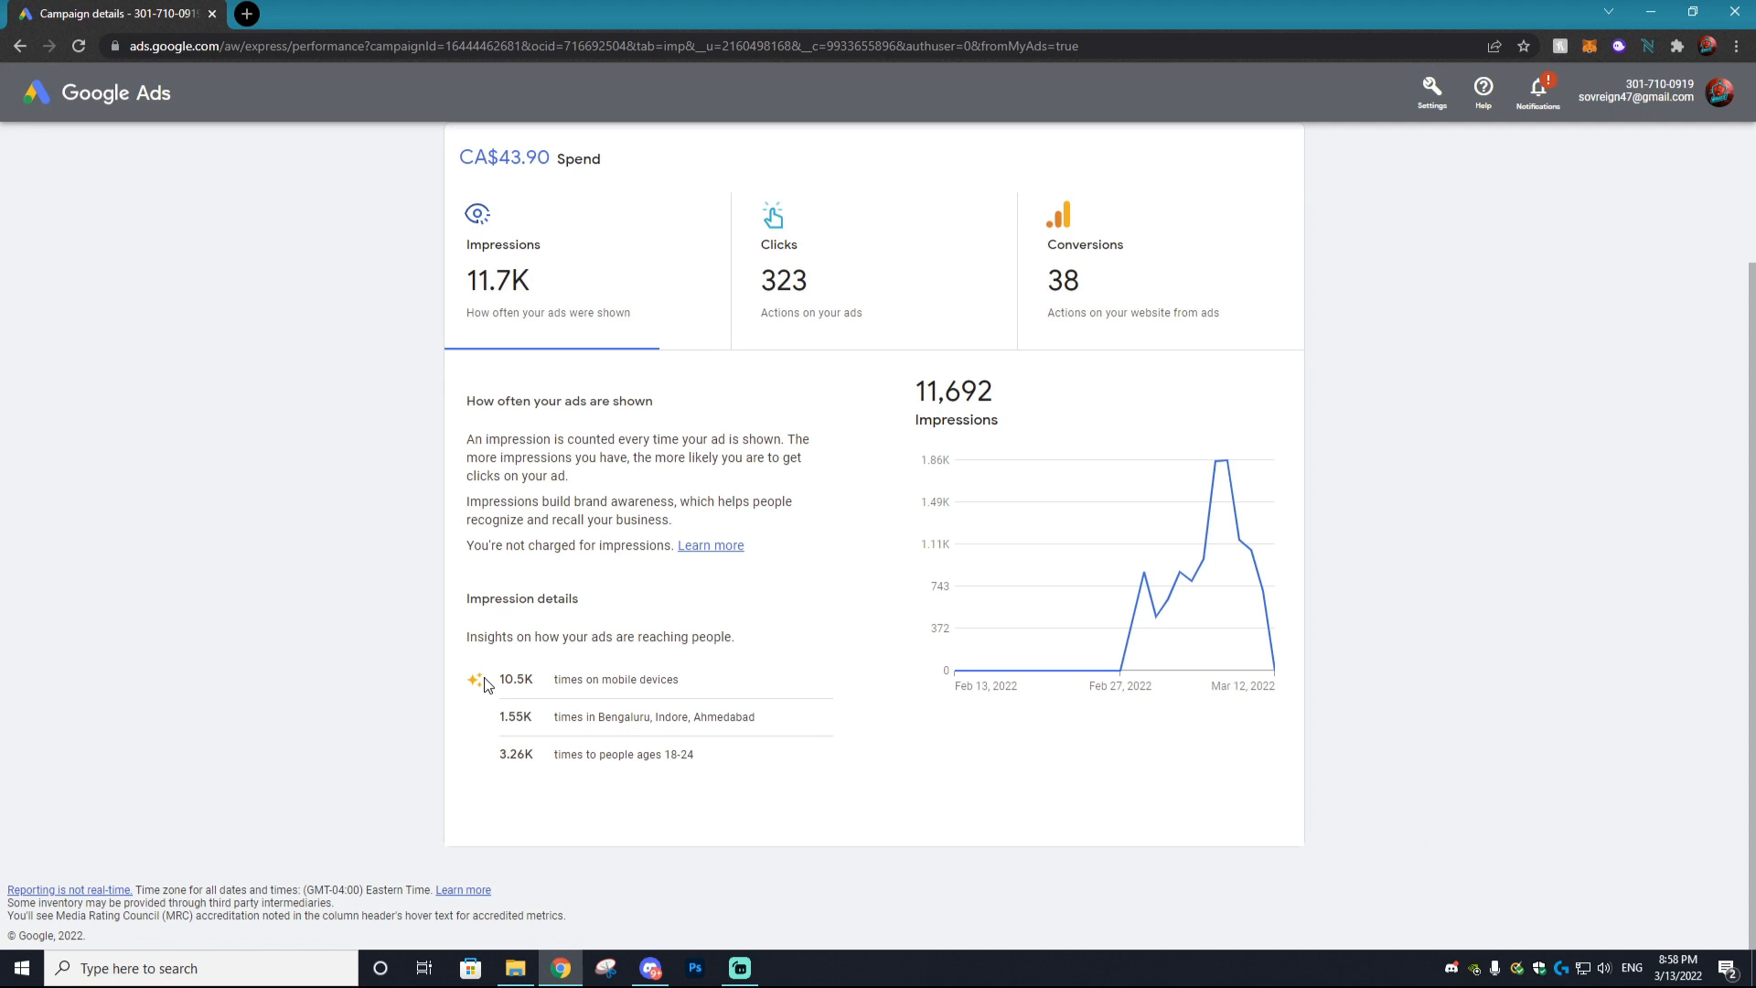
pyautogui.click(770, 273)
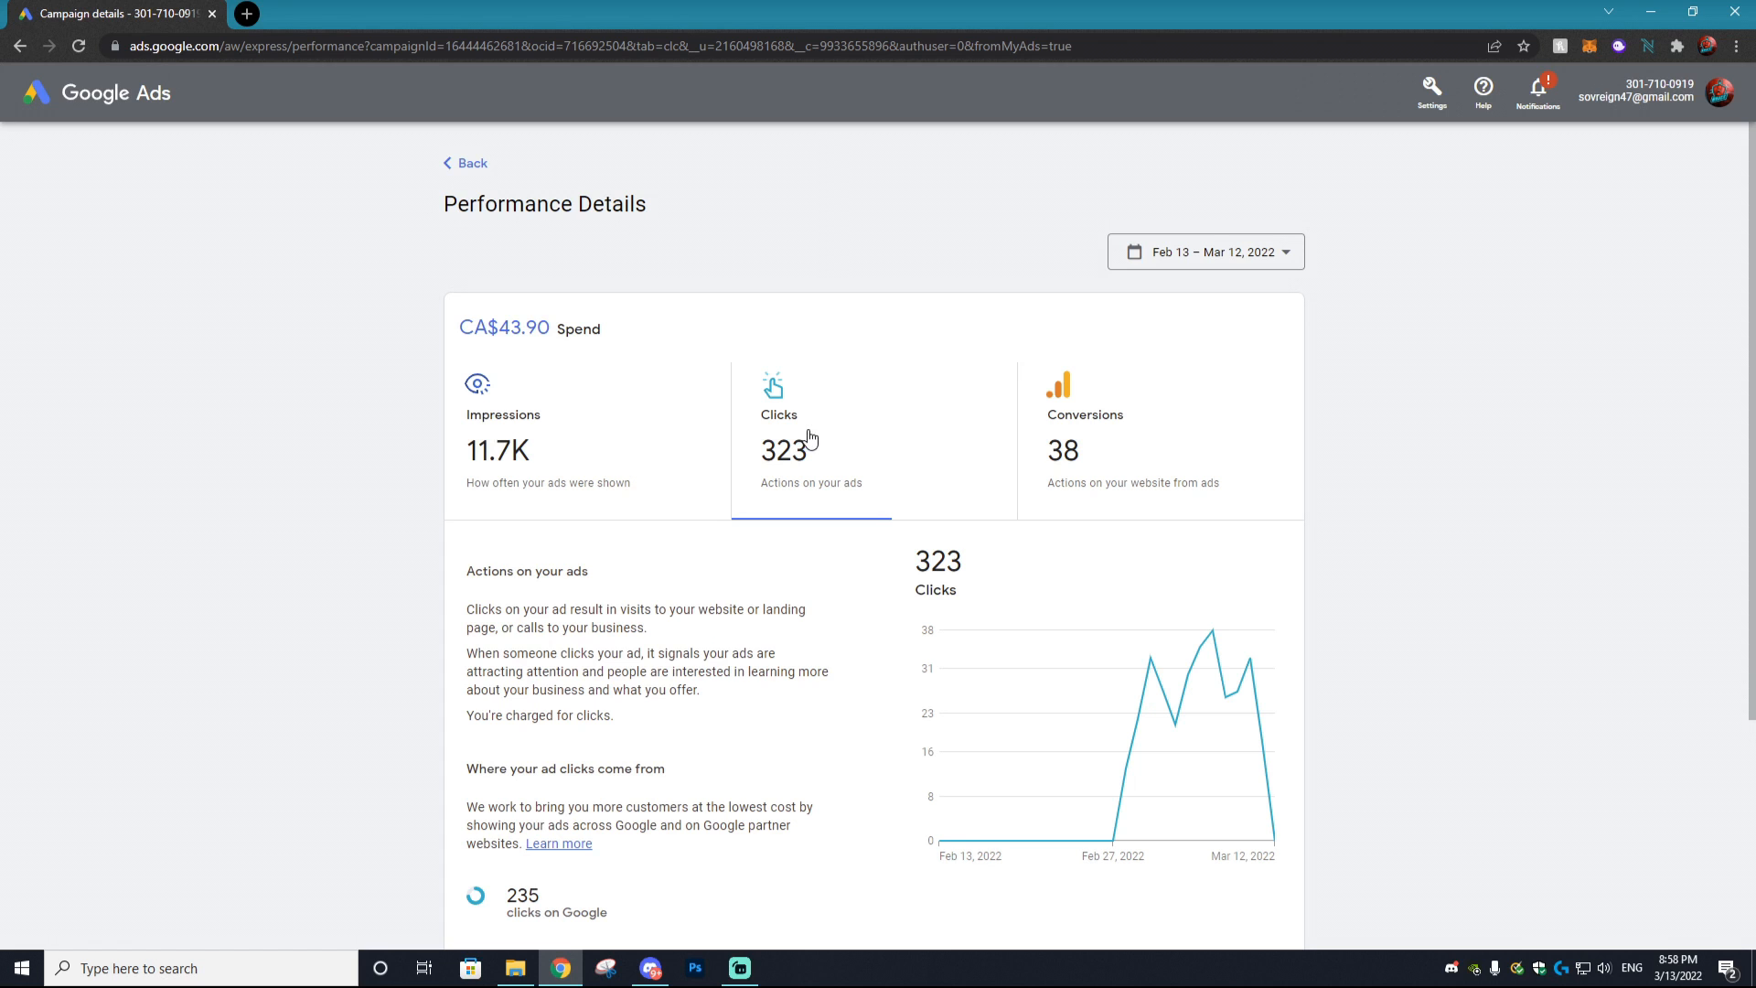
# Step: Examine the campaign's click details, including the breakdown of clicks between Google services and Google partner websites
pyautogui.scroll(-3, 811, 437)
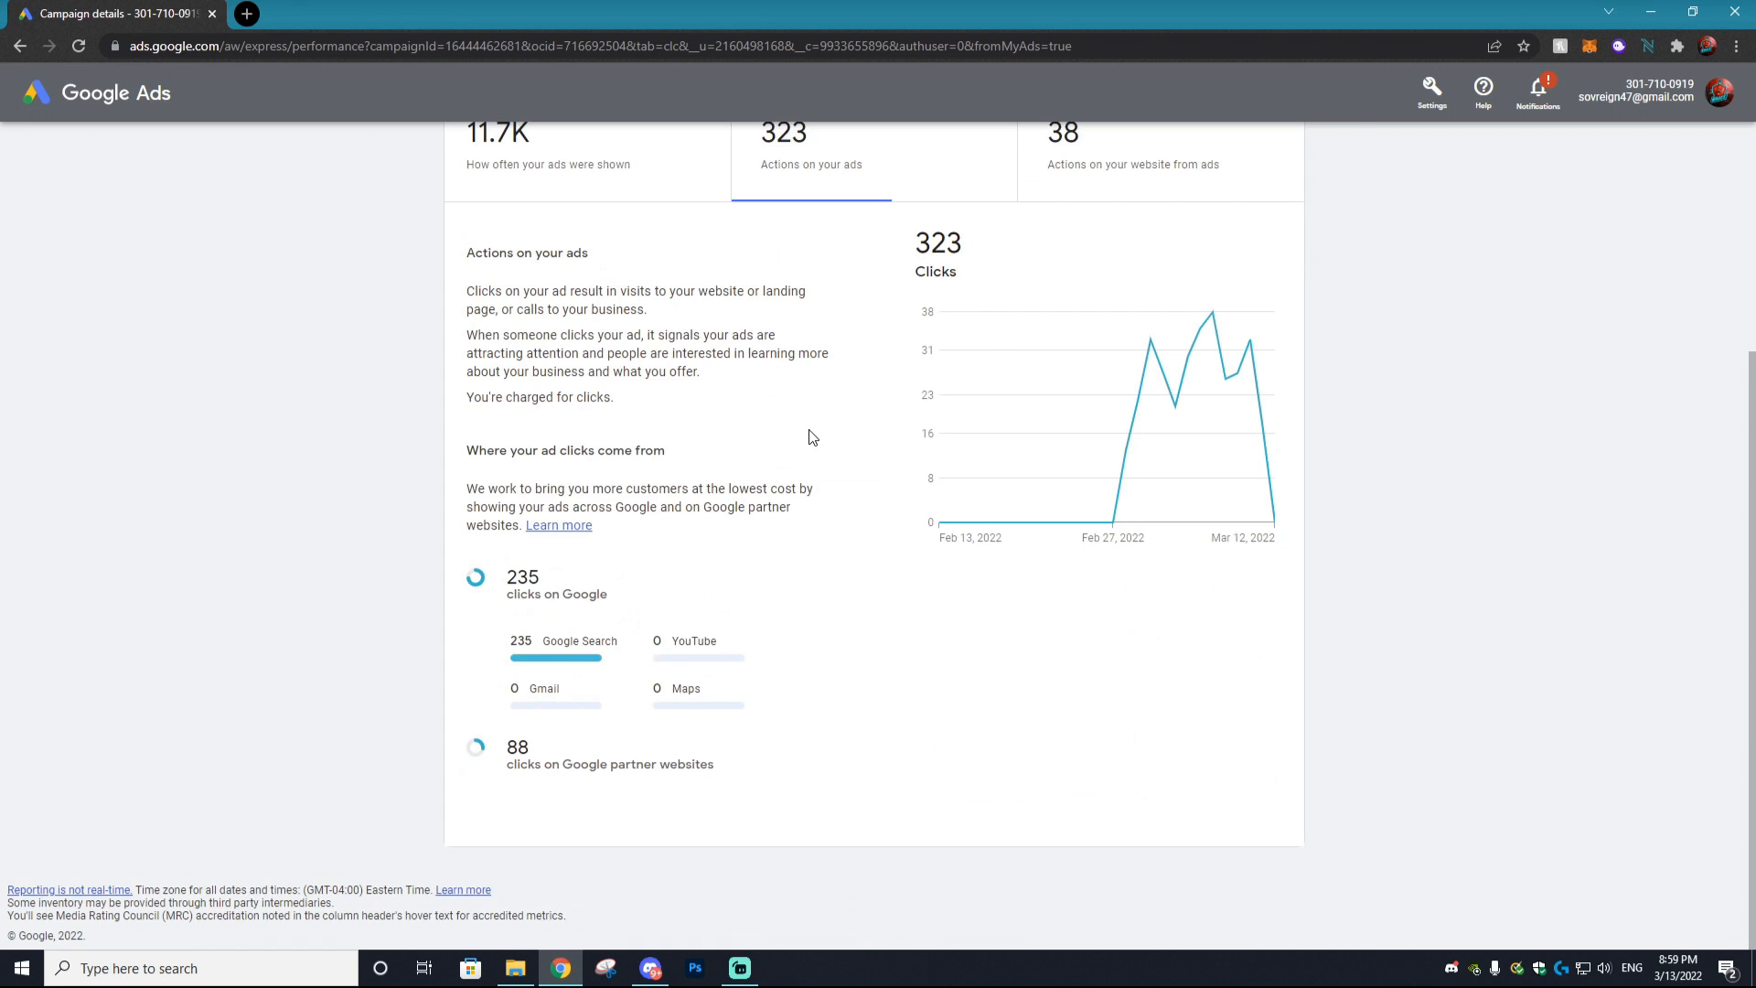
pyautogui.scroll(3, 811, 437)
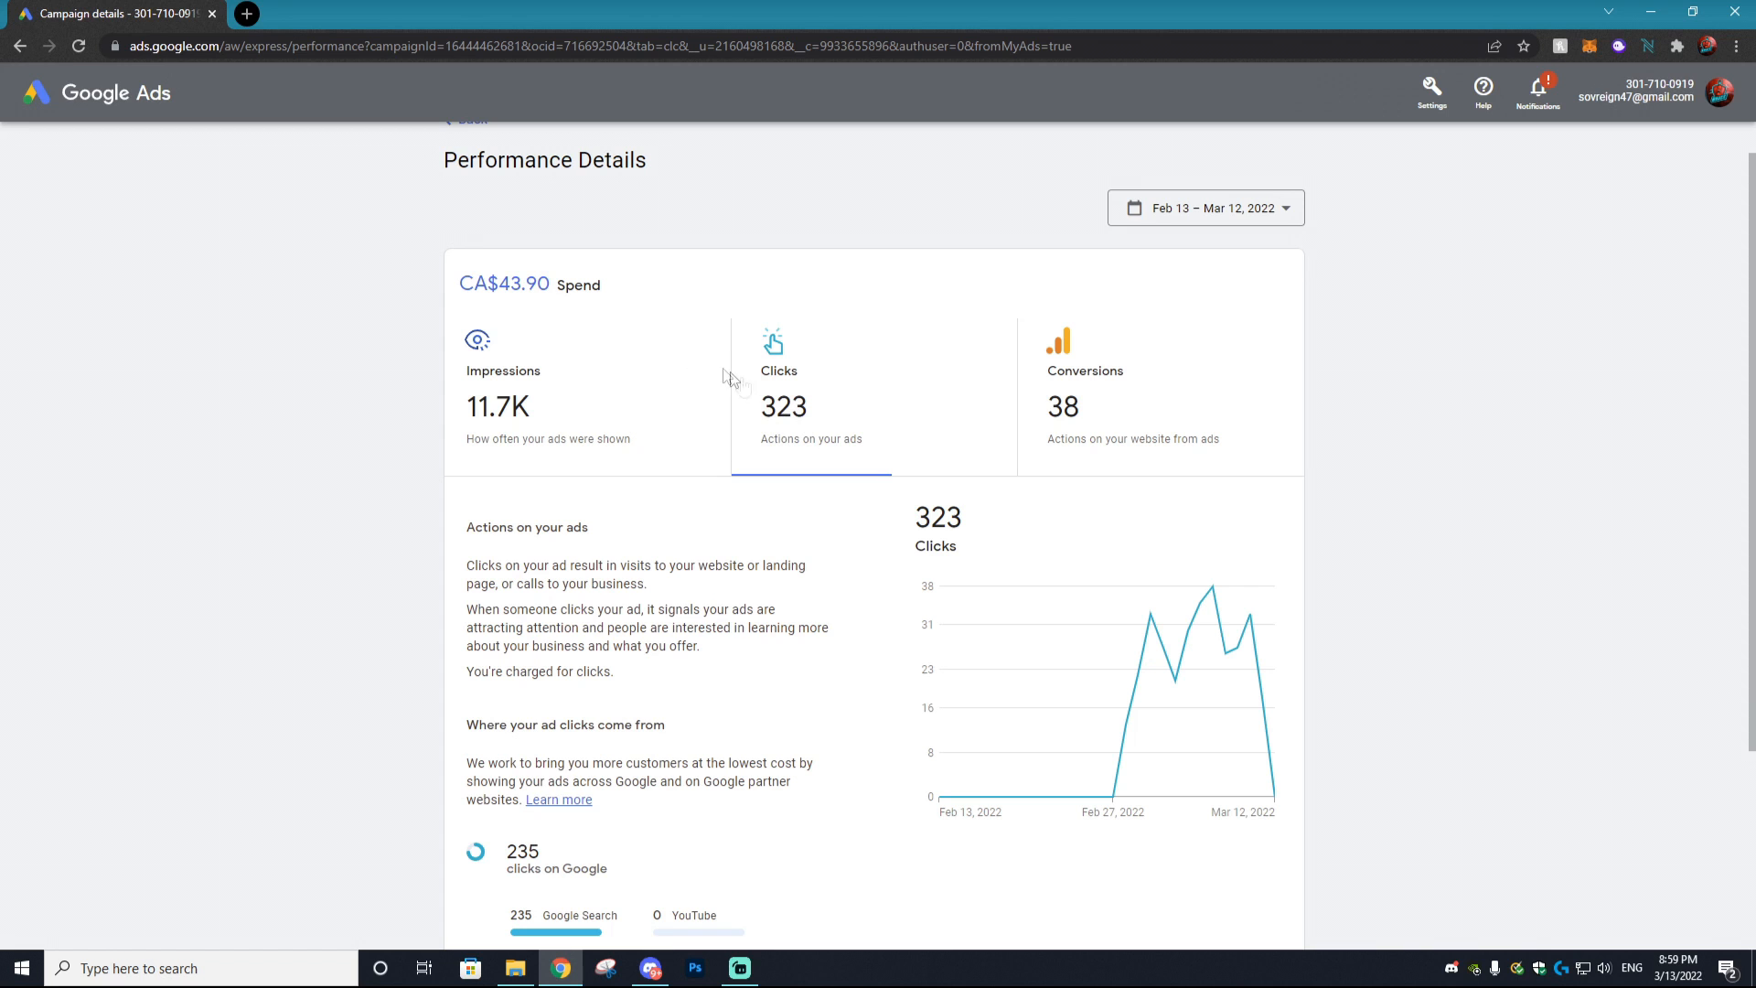
pyautogui.scroll(-2, 758, 388)
pyautogui.scroll(-1, 758, 388)
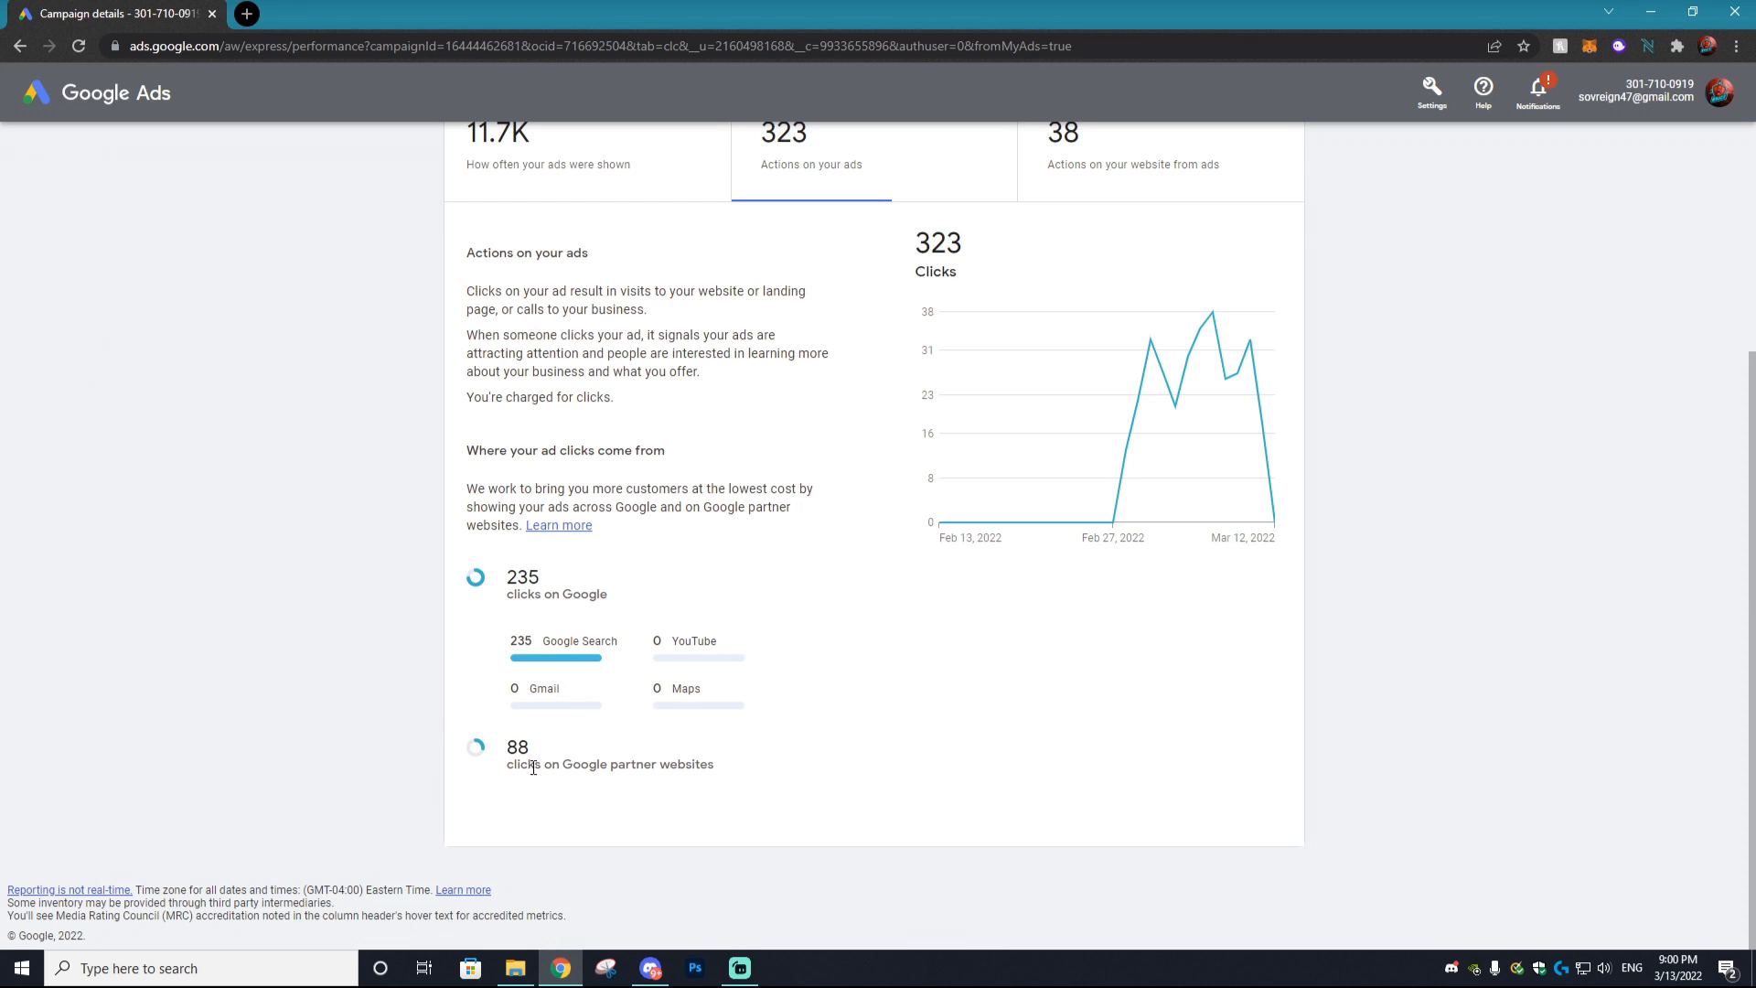
pyautogui.scroll(2, 688, 710)
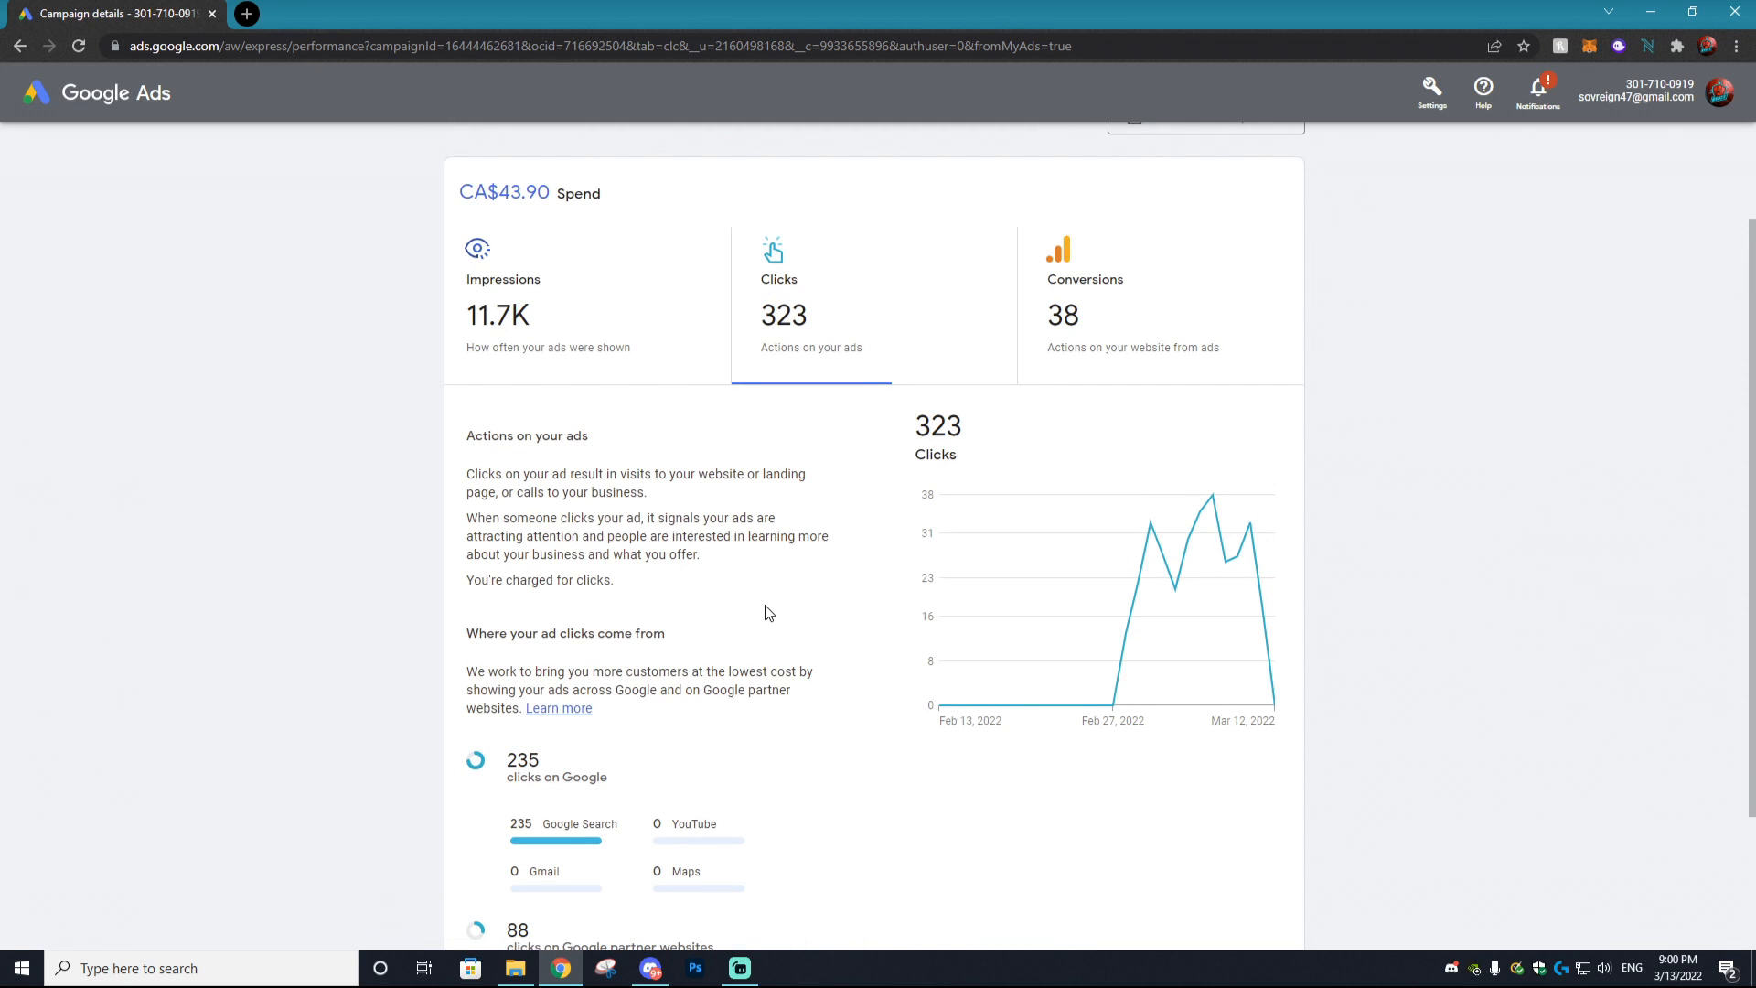
# Step: Examine the campaign's conversion details, including new visits, average time spent on the website and average number of pages viewed
pyautogui.click(1077, 335)
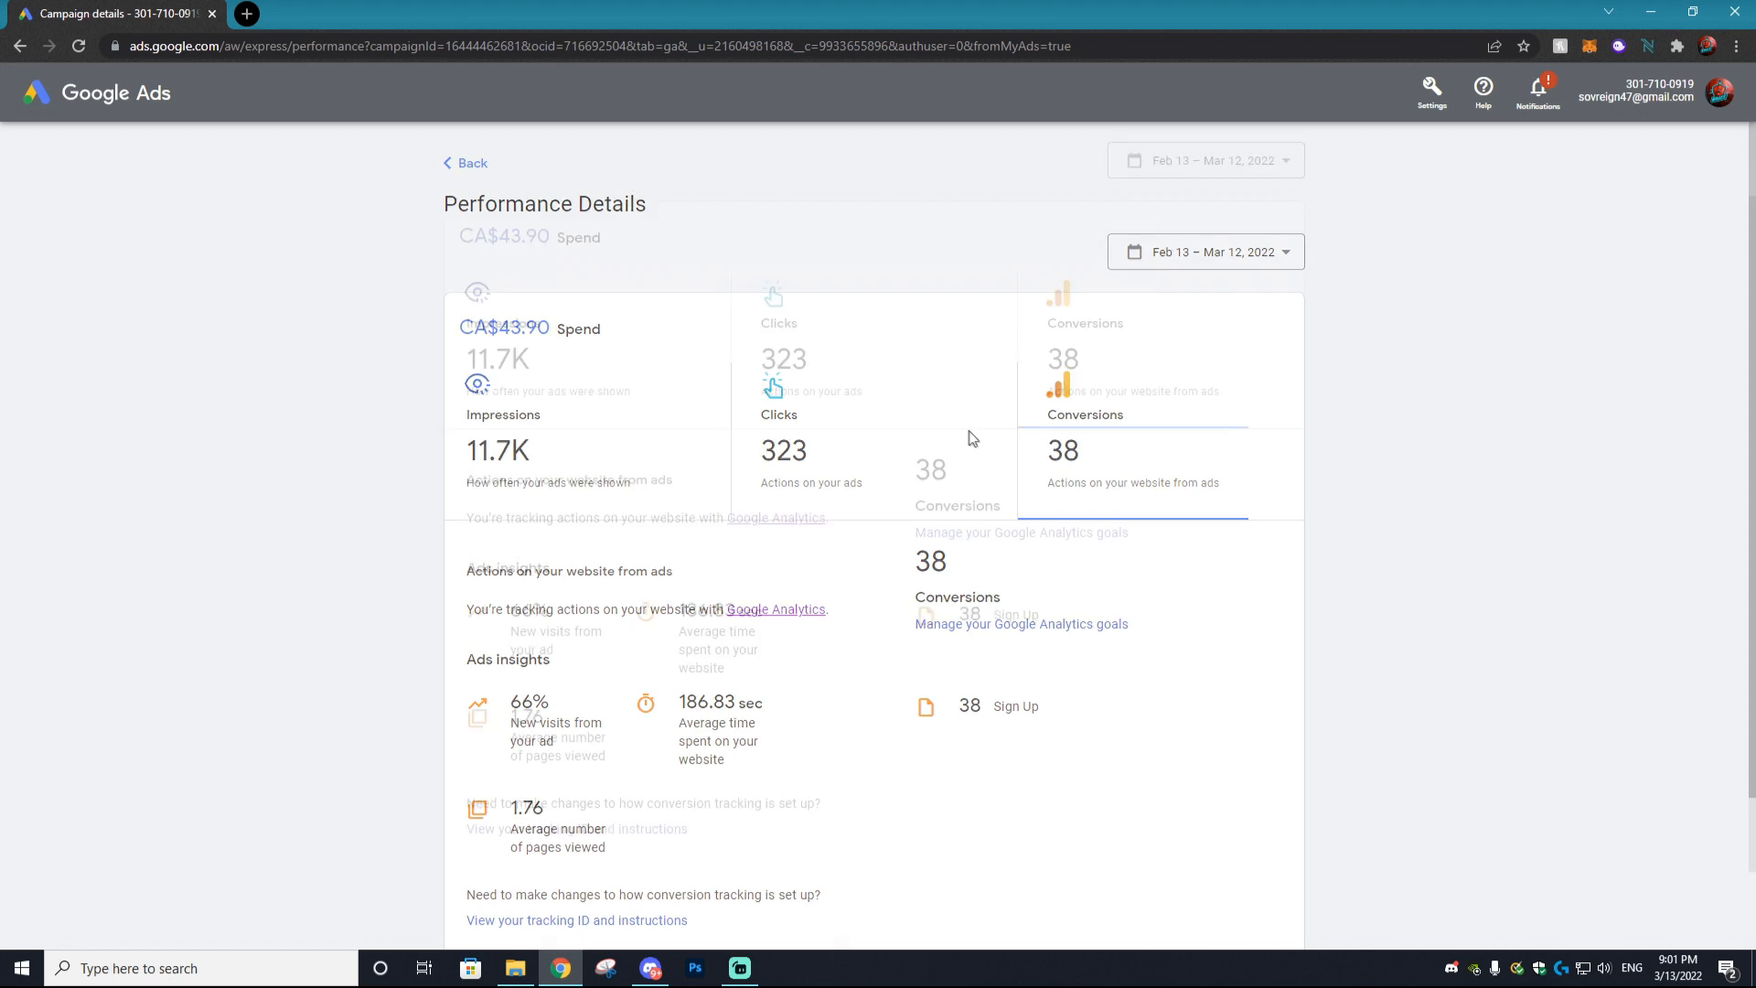
pyautogui.scroll(-2, 977, 439)
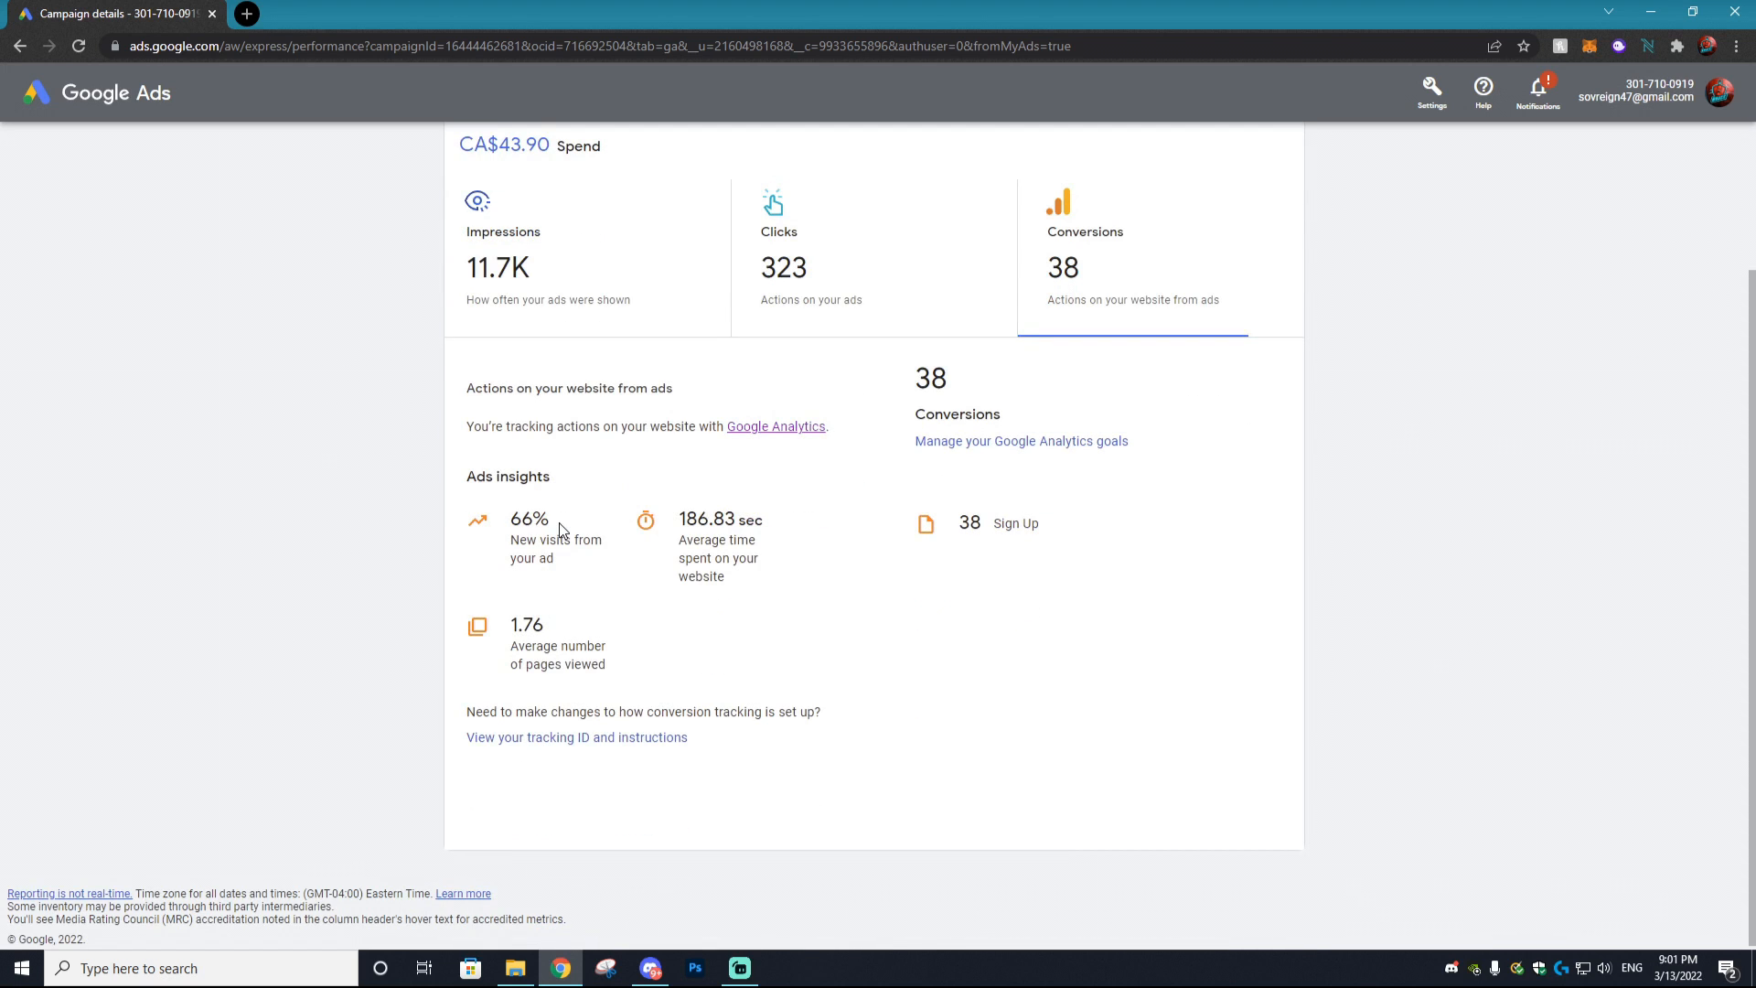
pyautogui.moveTo(534, 521); pyautogui.dragTo(512, 527)
pyautogui.click(513, 528)
pyautogui.scroll(-1, 519, 528)
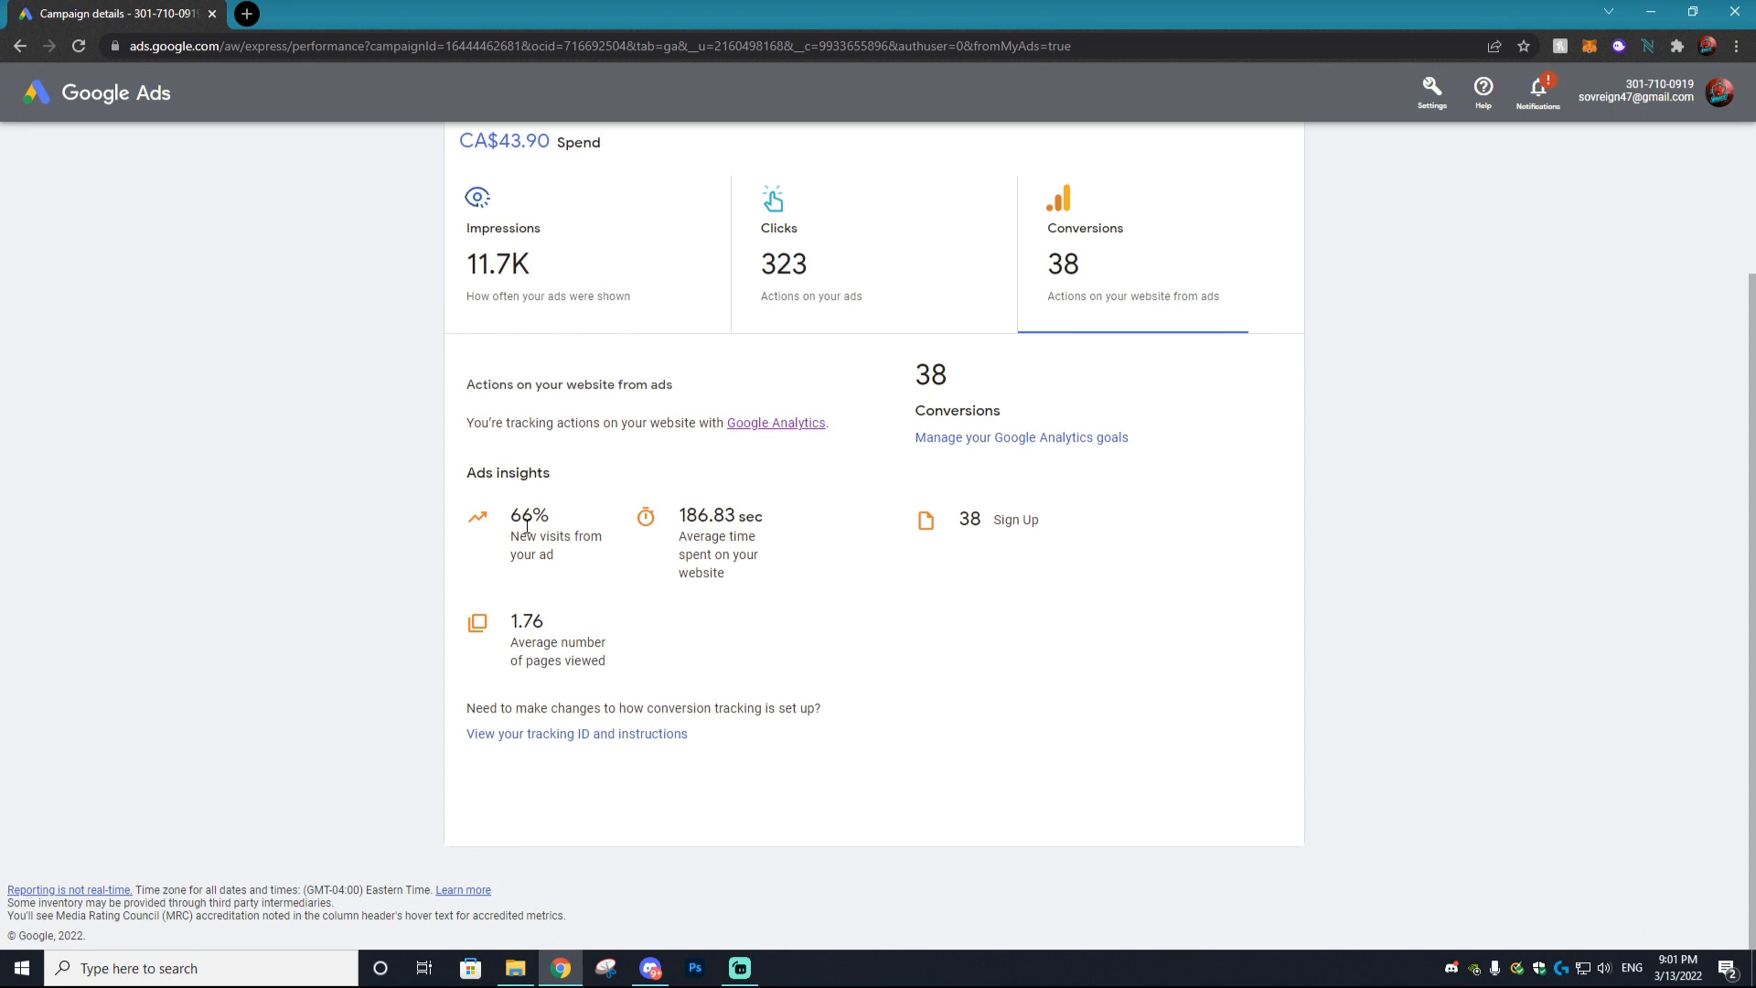
pyautogui.moveTo(711, 518); pyautogui.dragTo(691, 520)
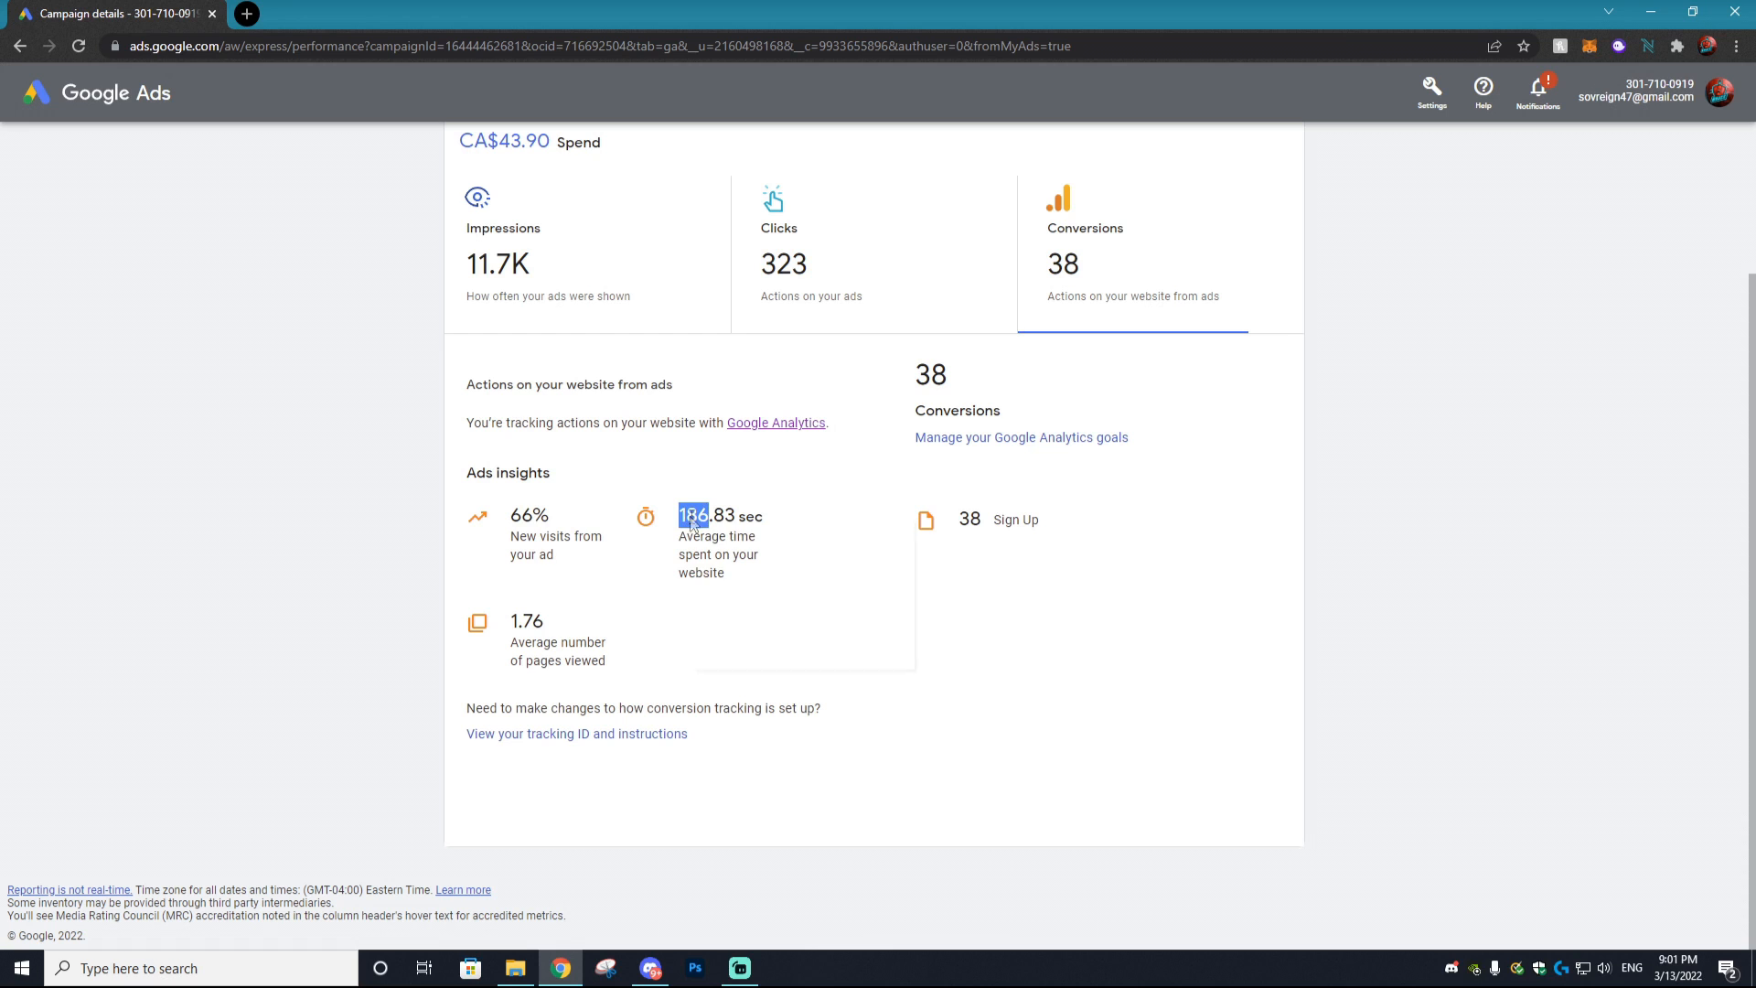
pyautogui.click(777, 518)
pyautogui.doubleClick(539, 626)
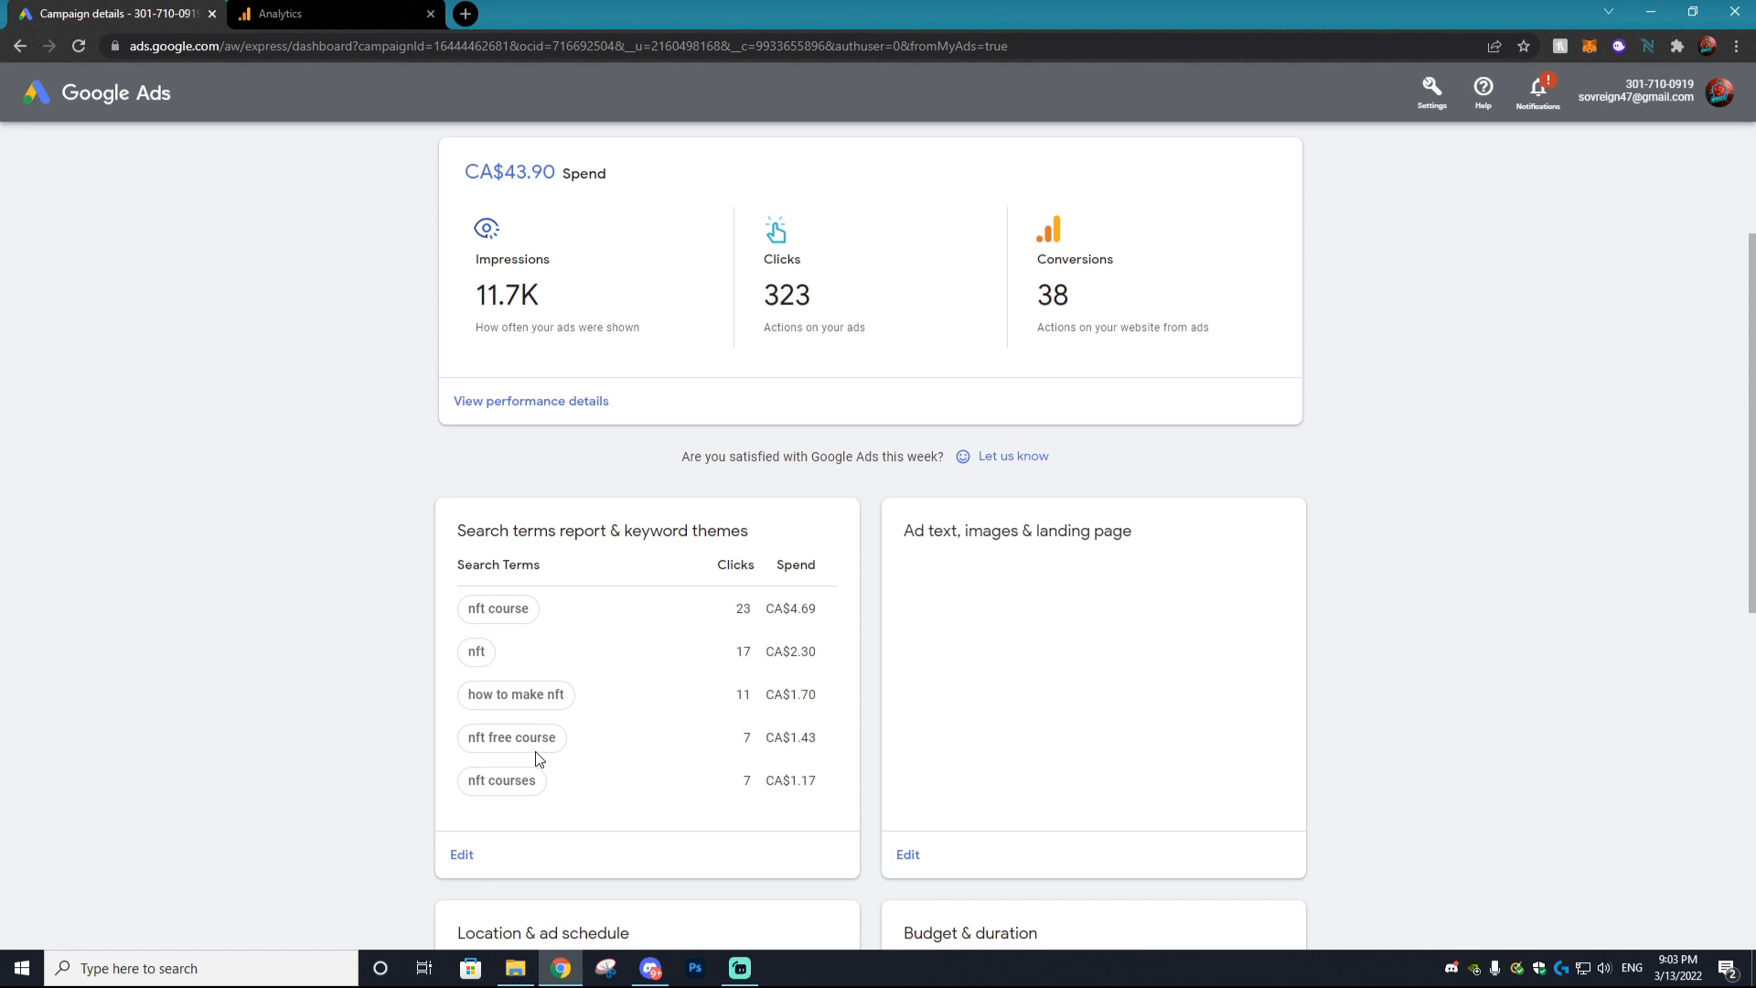
# Step: Open the campaign's full search terms report and review the searched terms with their clicks and spend
pyautogui.click(461, 855)
pyautogui.scroll(-2, 639, 526)
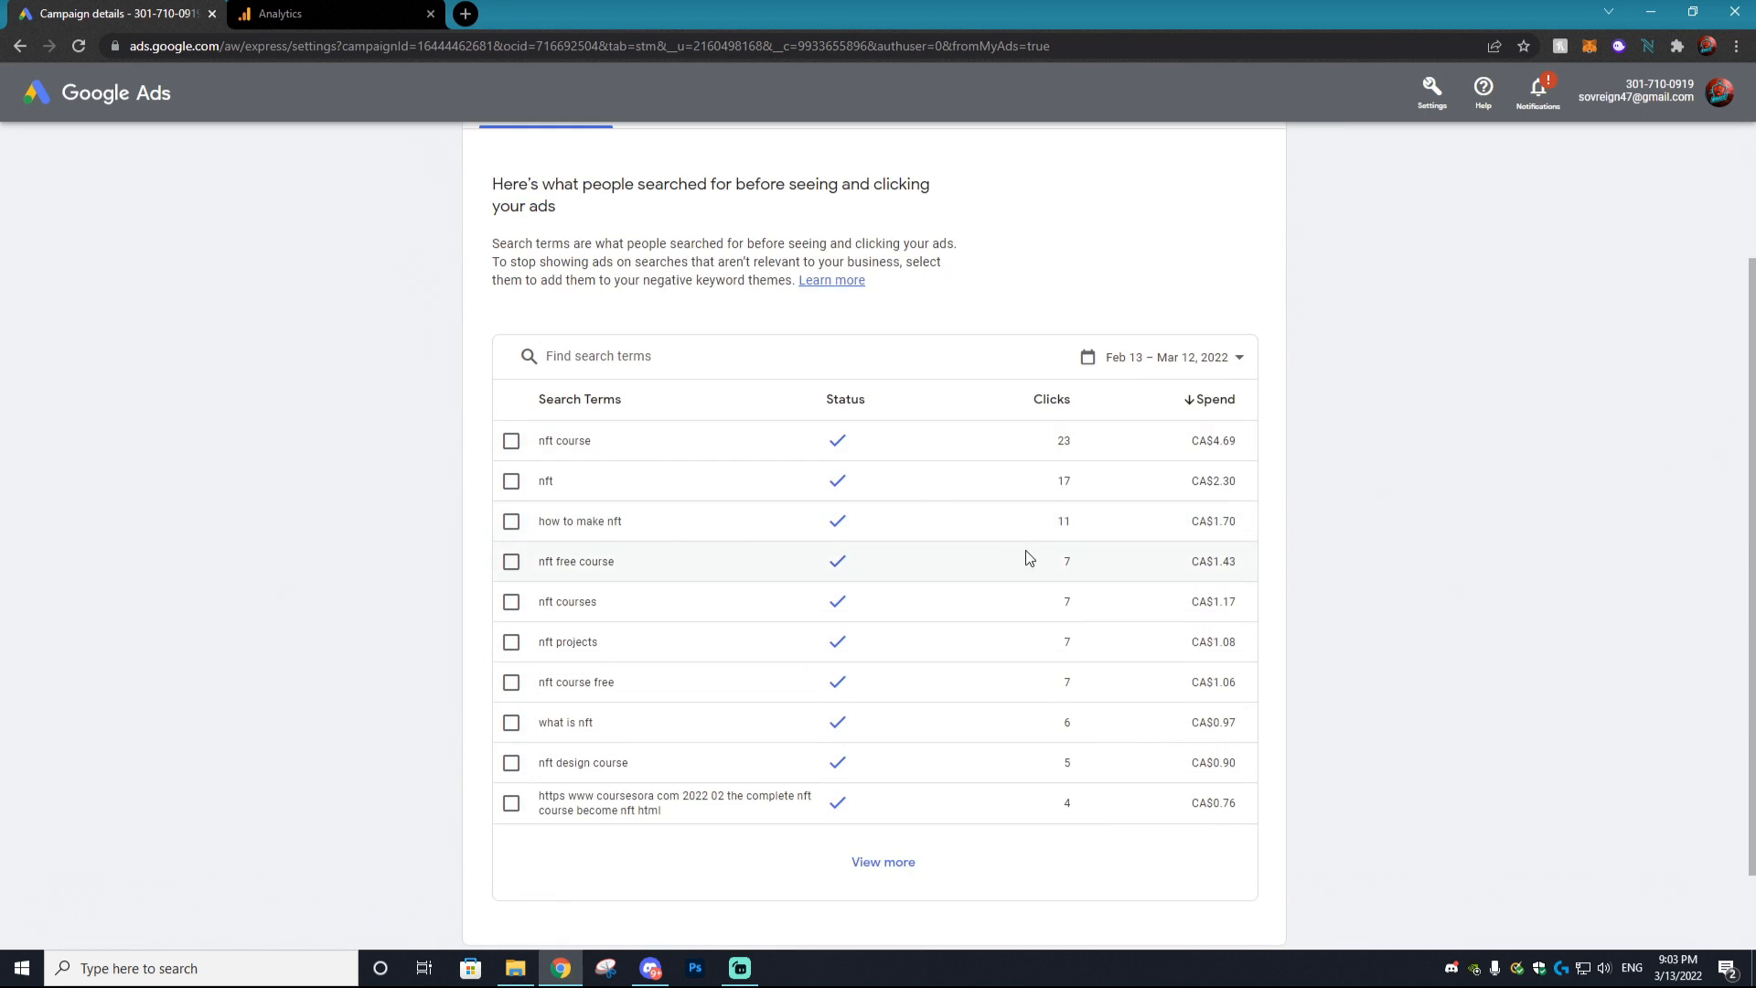
pyautogui.scroll(-2, 548, 705)
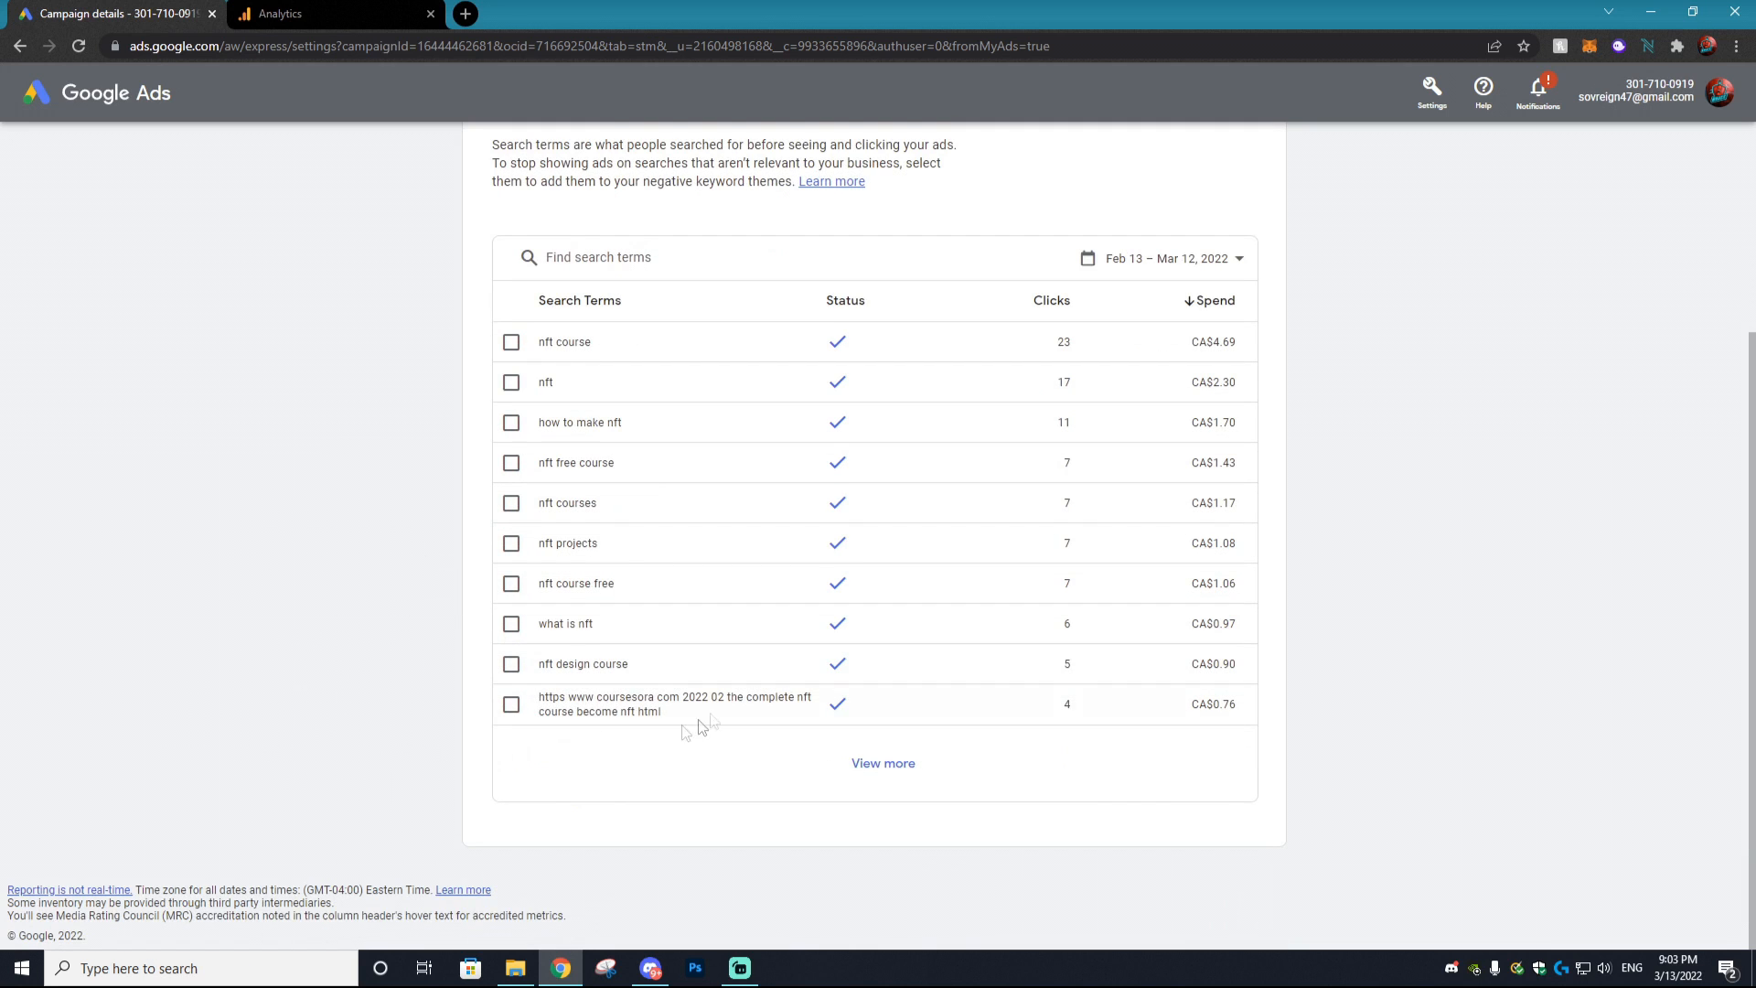
pyautogui.scroll(3, 823, 695)
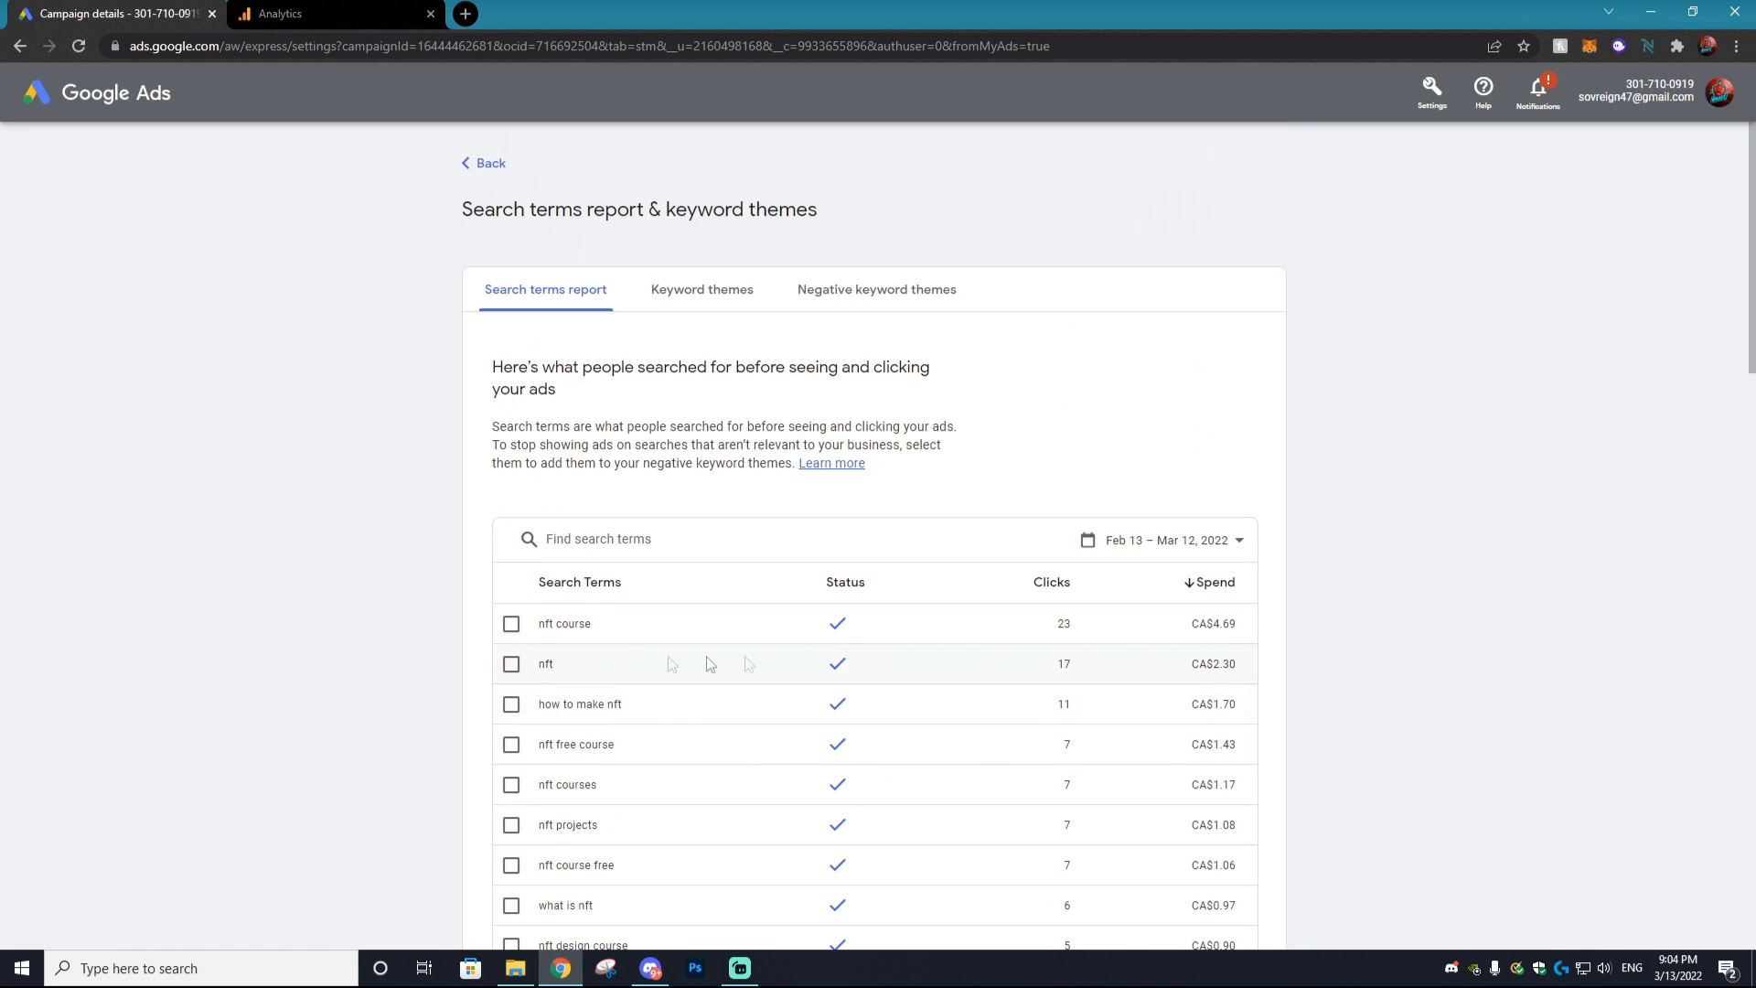
pyautogui.scroll(-3, 744, 498)
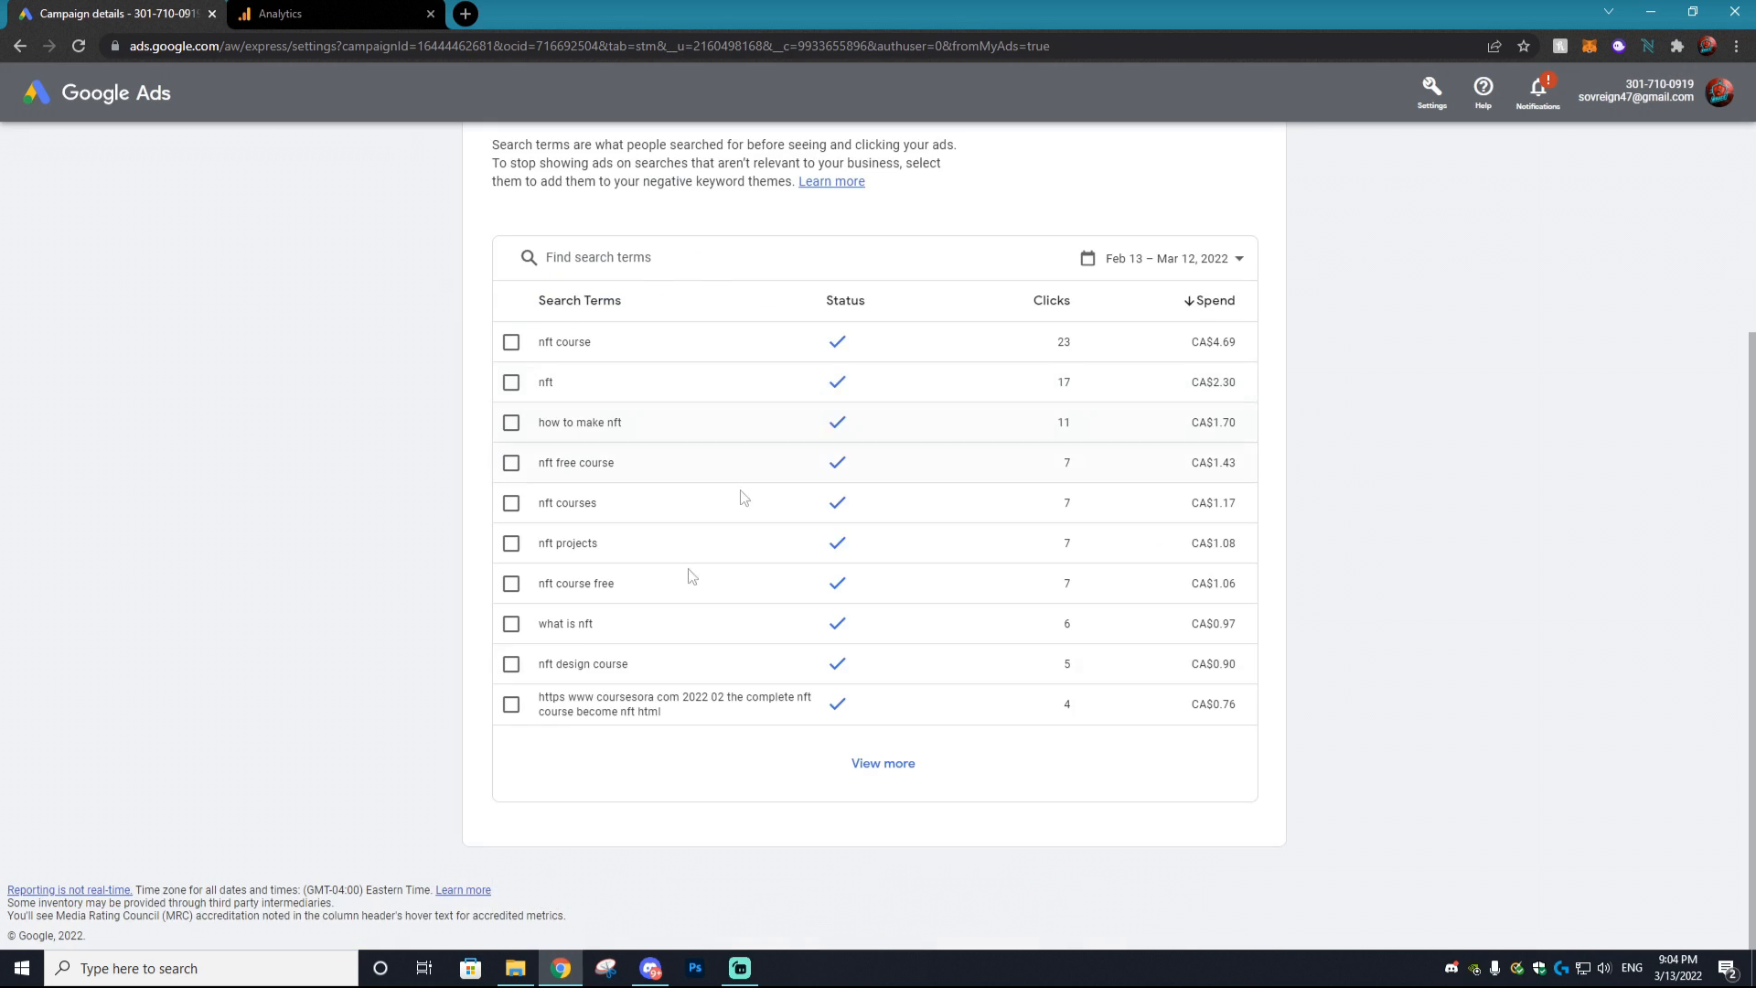
pyautogui.moveTo(542, 698); pyautogui.dragTo(682, 719)
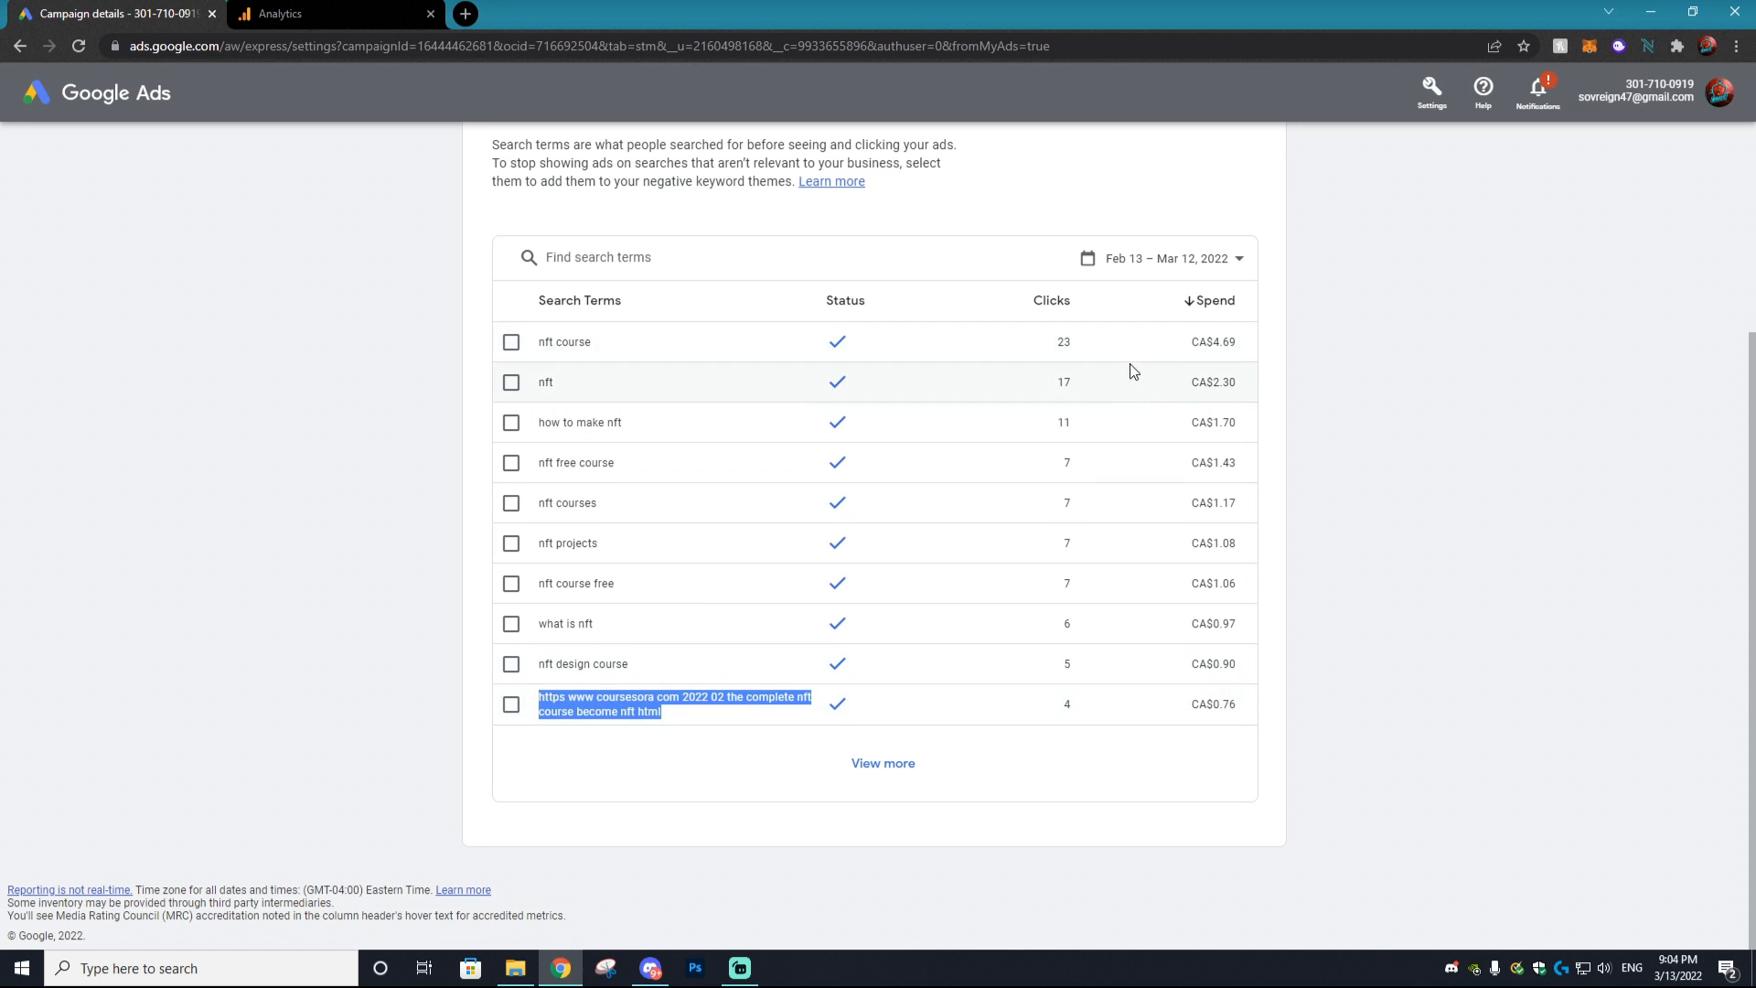
pyautogui.scroll(3, 661, 428)
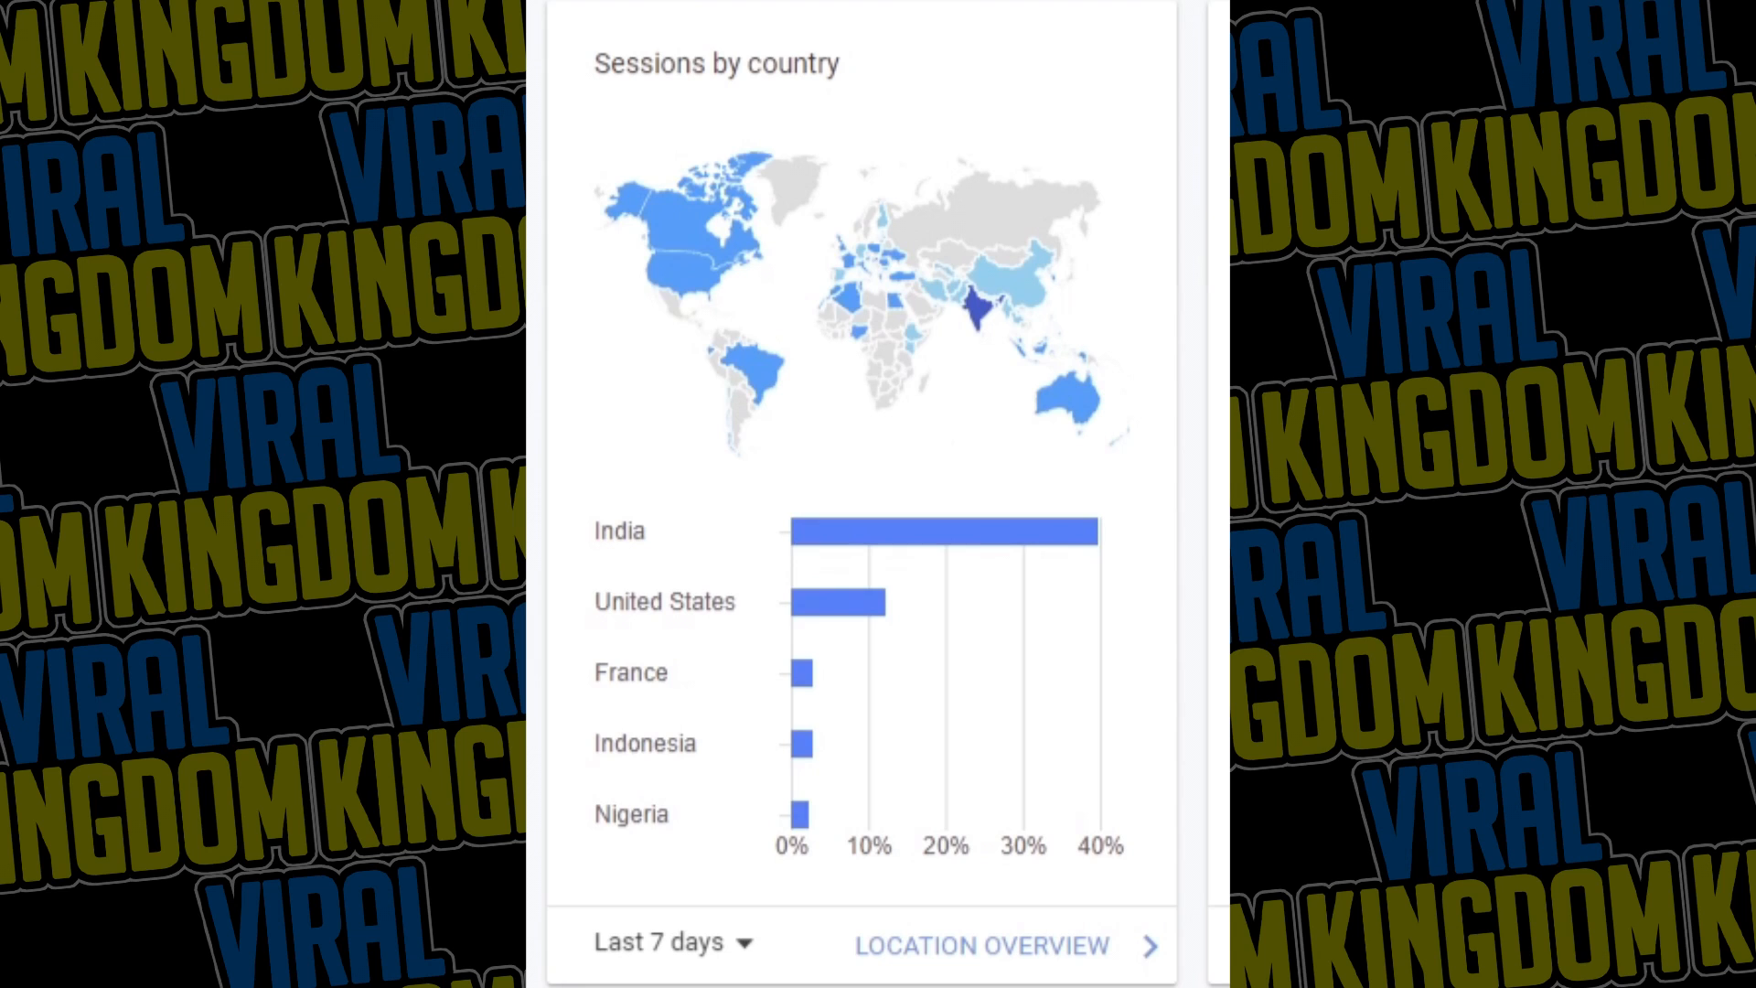
# Step: Inspect the Google Analytics sessions by country for the last 7 days, checking India, the United States and France
pyautogui.moveTo(1056, 543)
pyautogui.moveTo(987, 317)
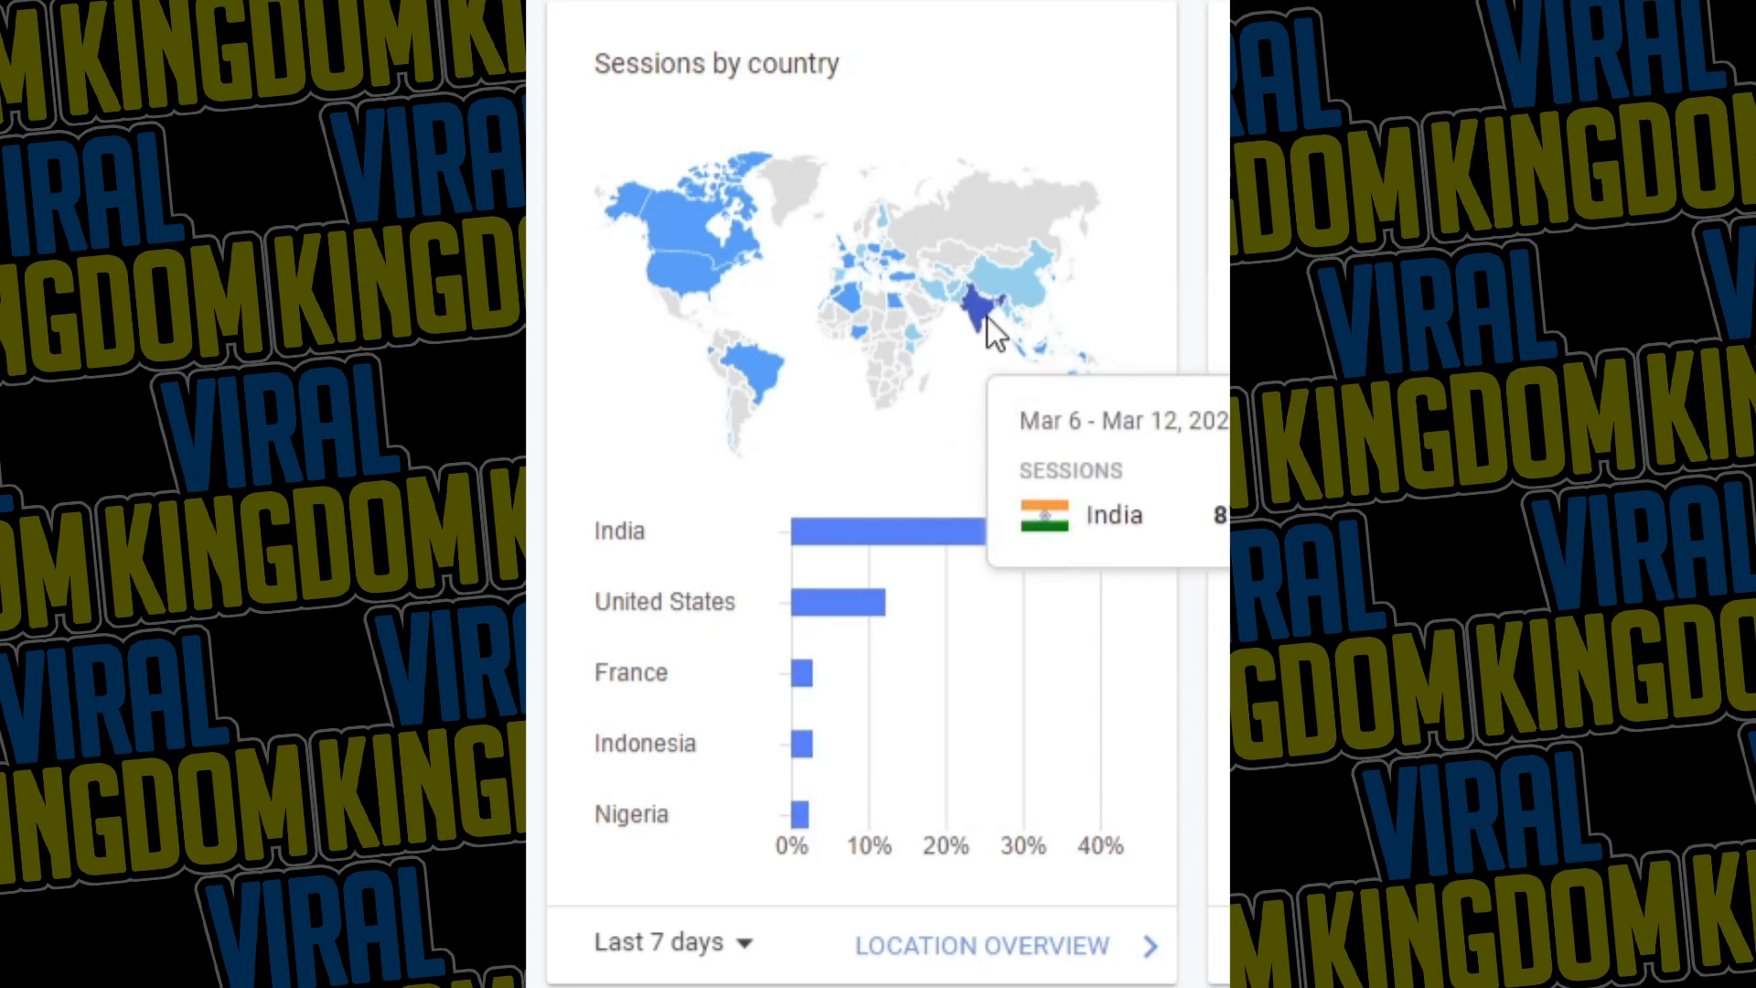
pyautogui.moveTo(712, 272)
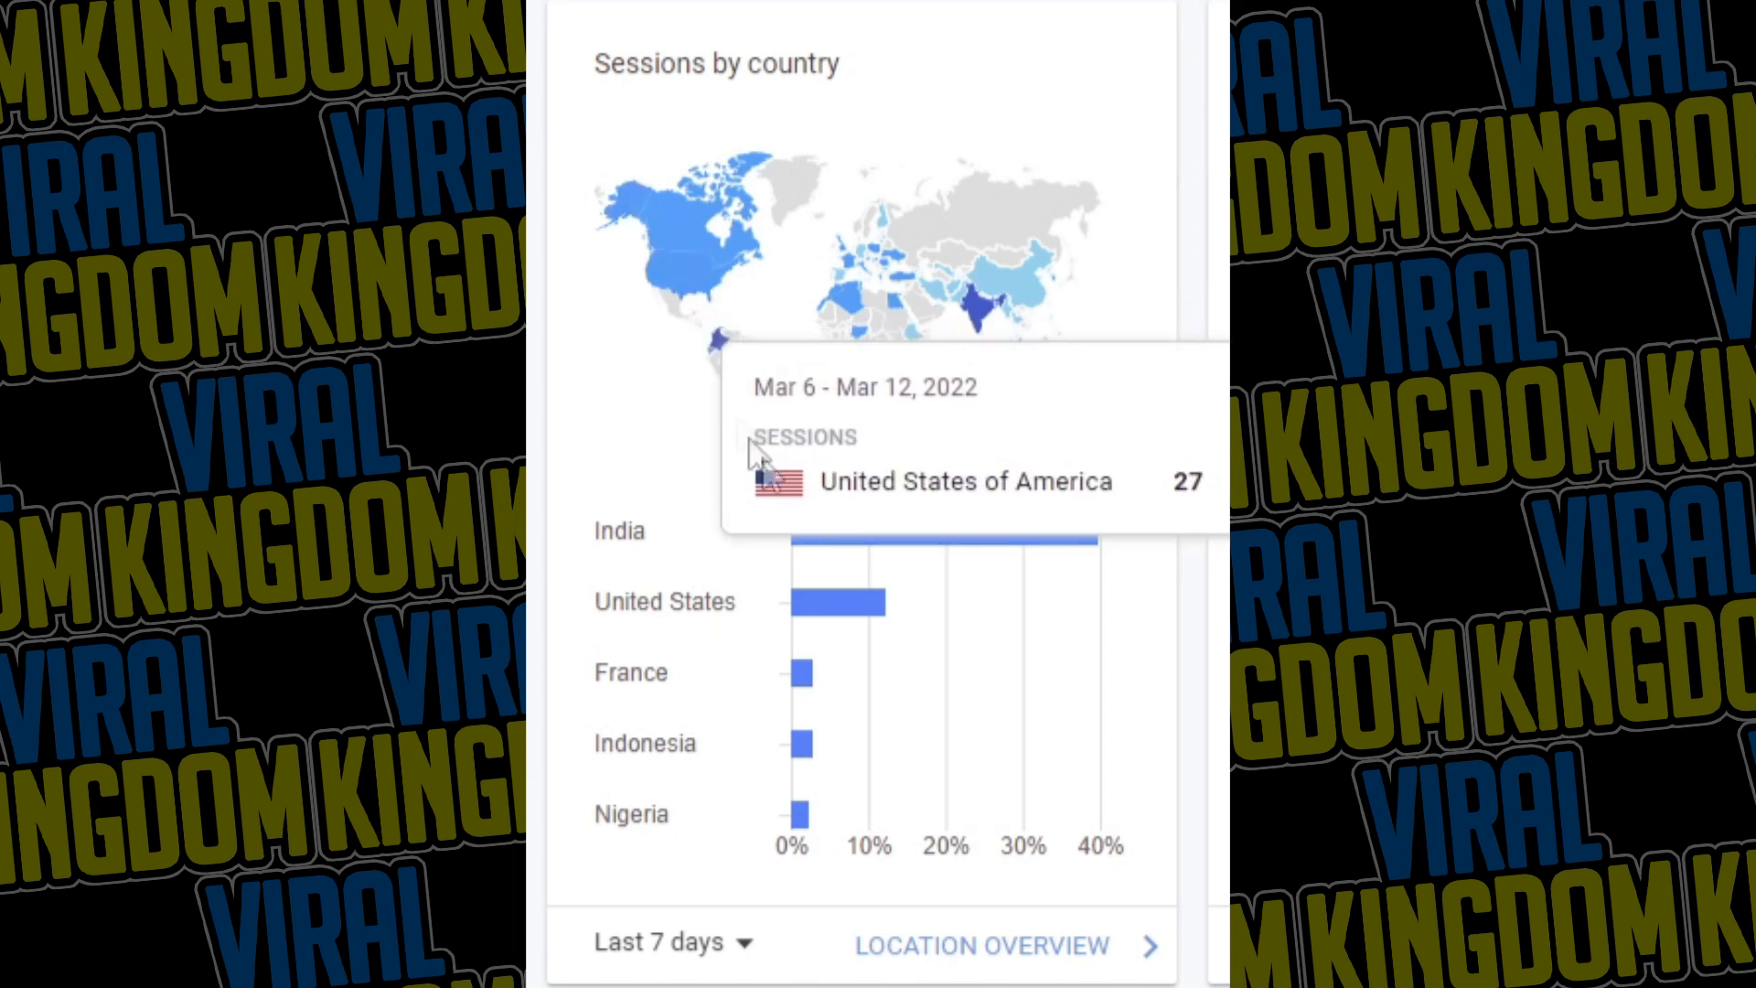
pyautogui.moveTo(816, 613)
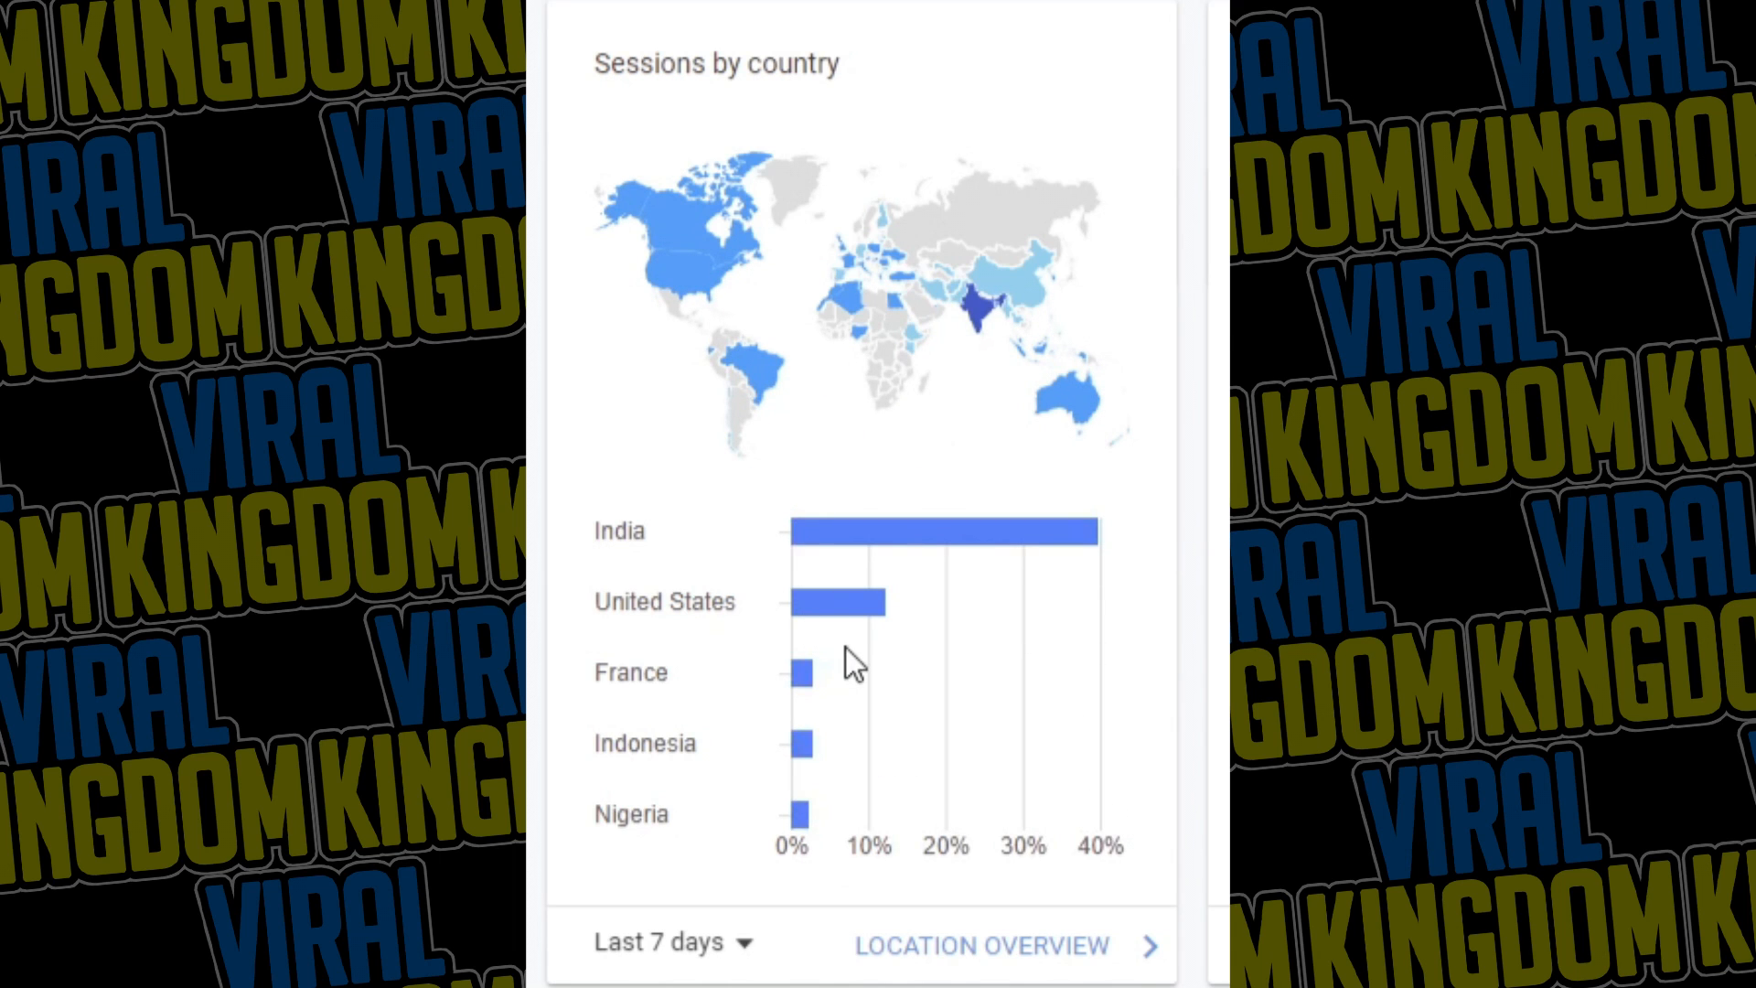
pyautogui.moveTo(815, 662)
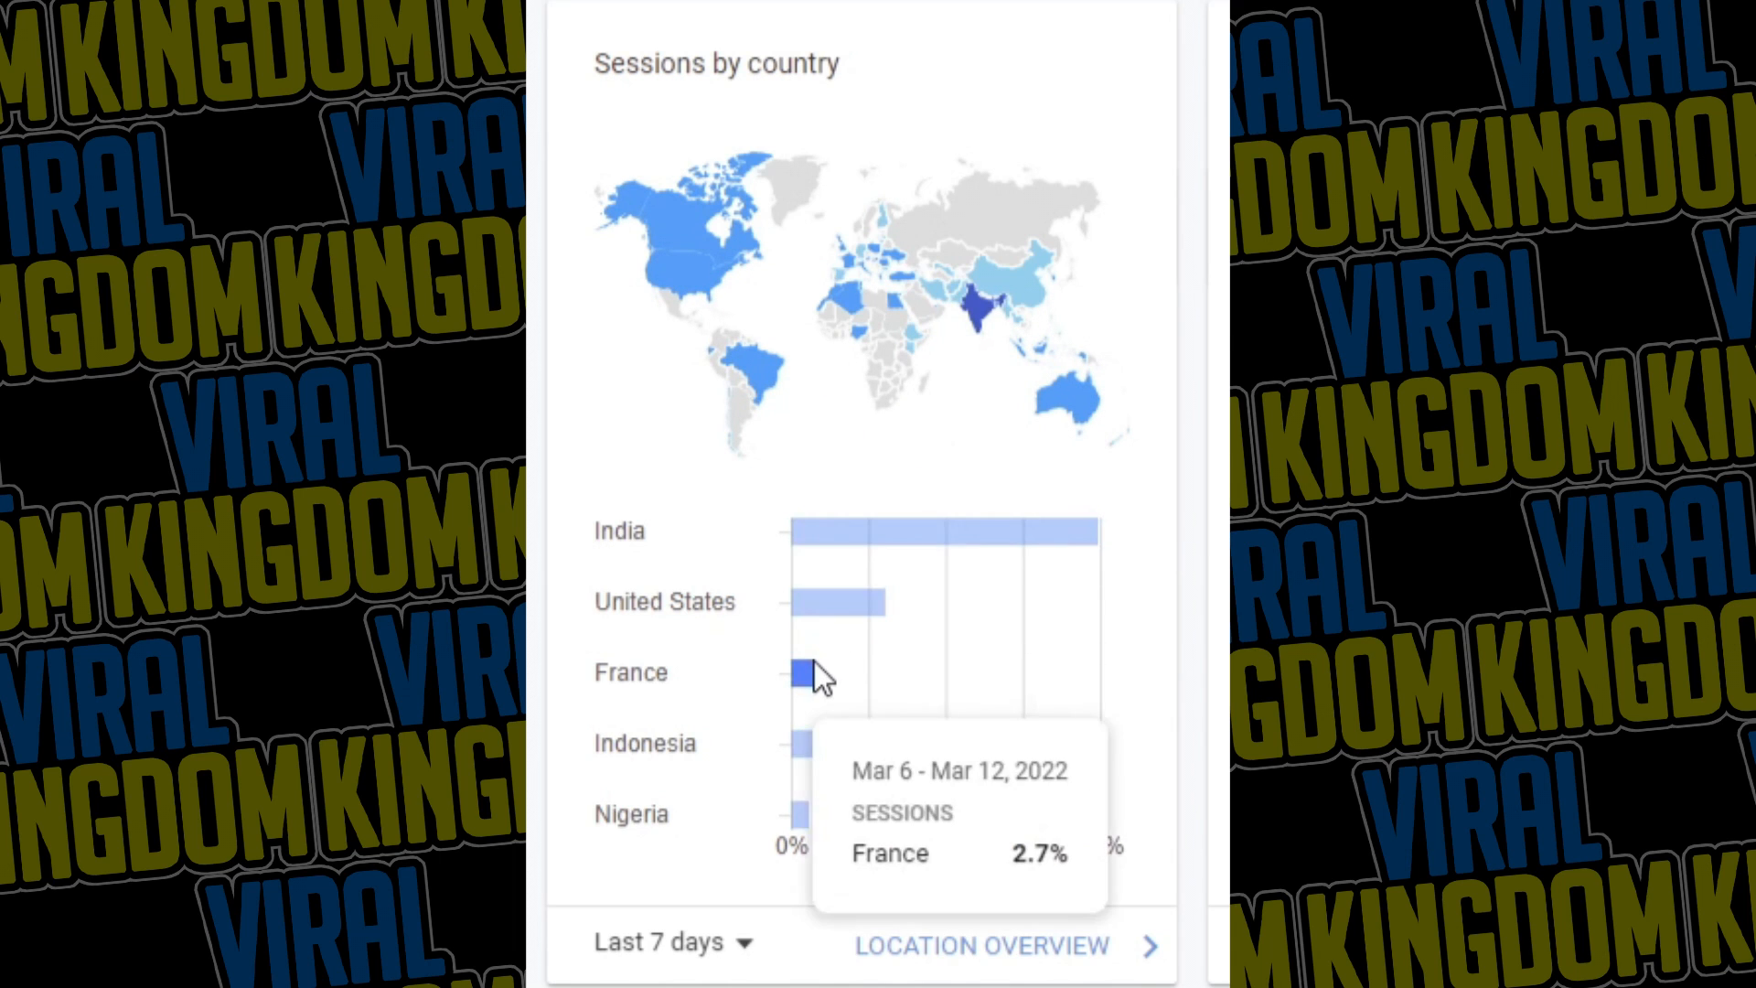